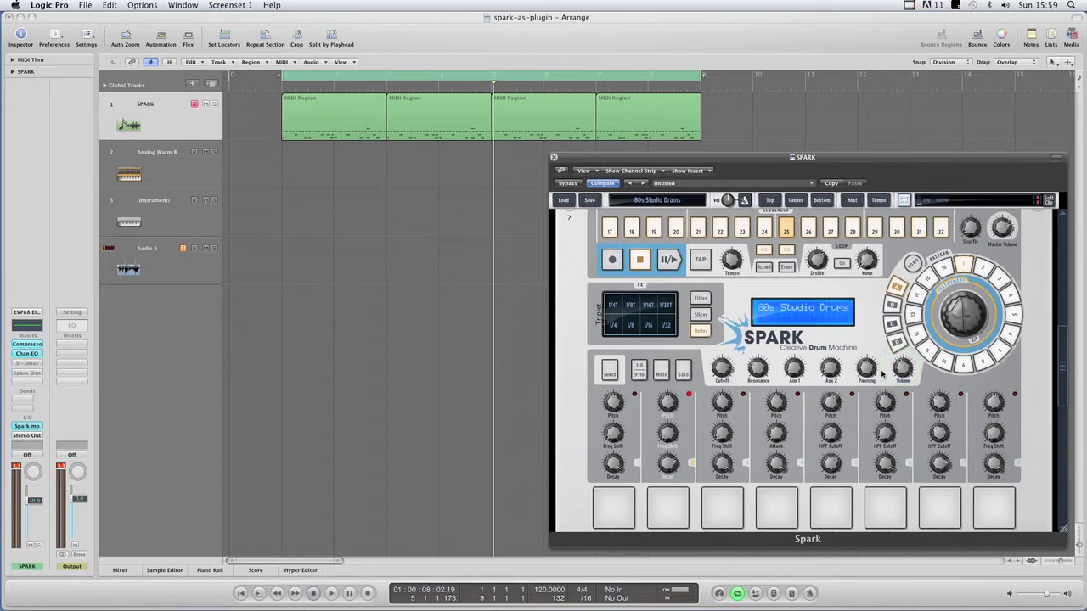
- Switch the Roller effect pad to Cut/Res mode and set the snare's cutoff to about 85 Hz and resonance to 0.48
mouse_move(881, 373)
click(700, 331)
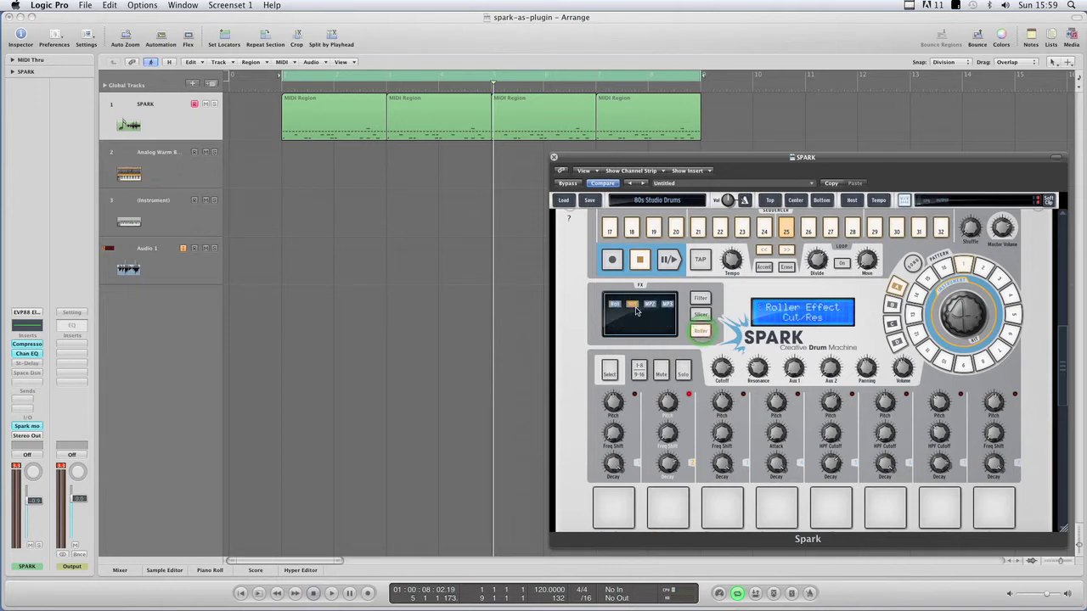
mouse_move(619, 321)
mouse_down()
mouse_move(636, 322)
mouse_move(617, 327)
mouse_up()
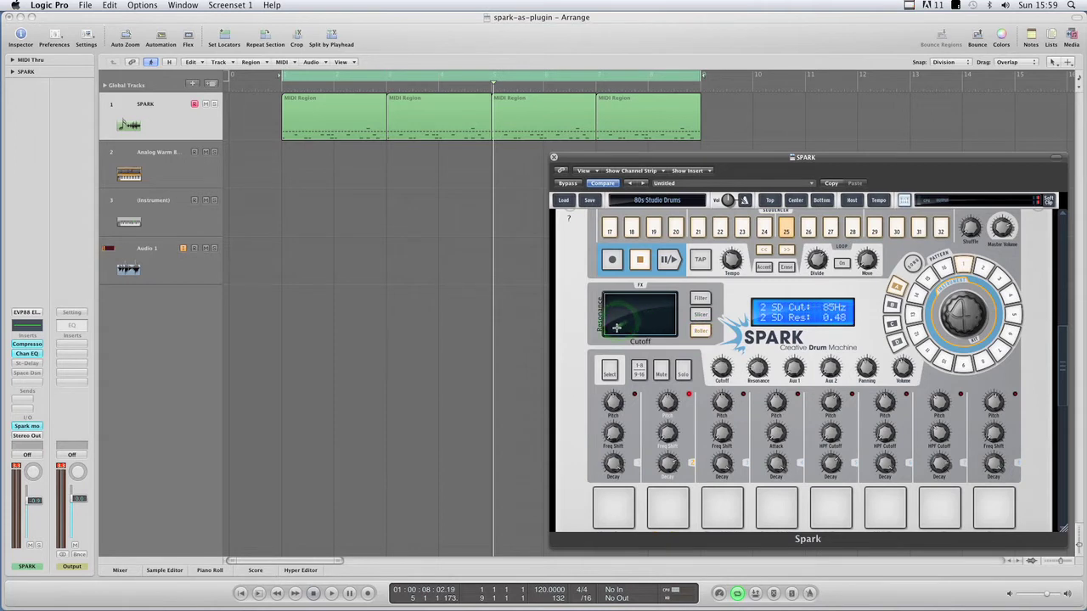
- Switch the Roller pad to Aux1/Aux2 mode and sweep the snare's sends down to about -90 dB and -81 dB
click(700, 315)
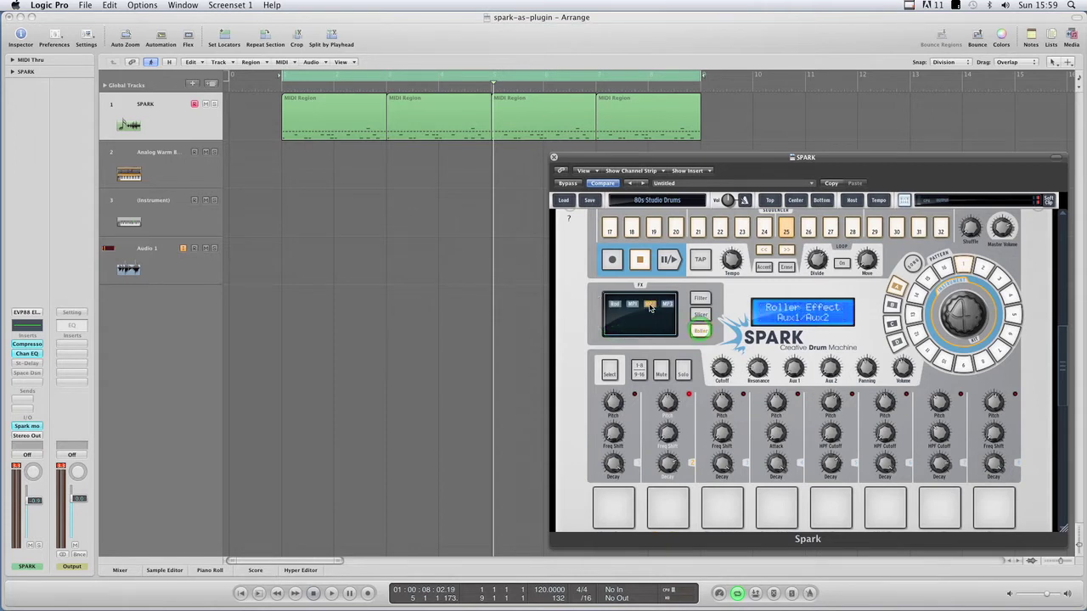
click(621, 320)
drag(641, 315, 660, 306)
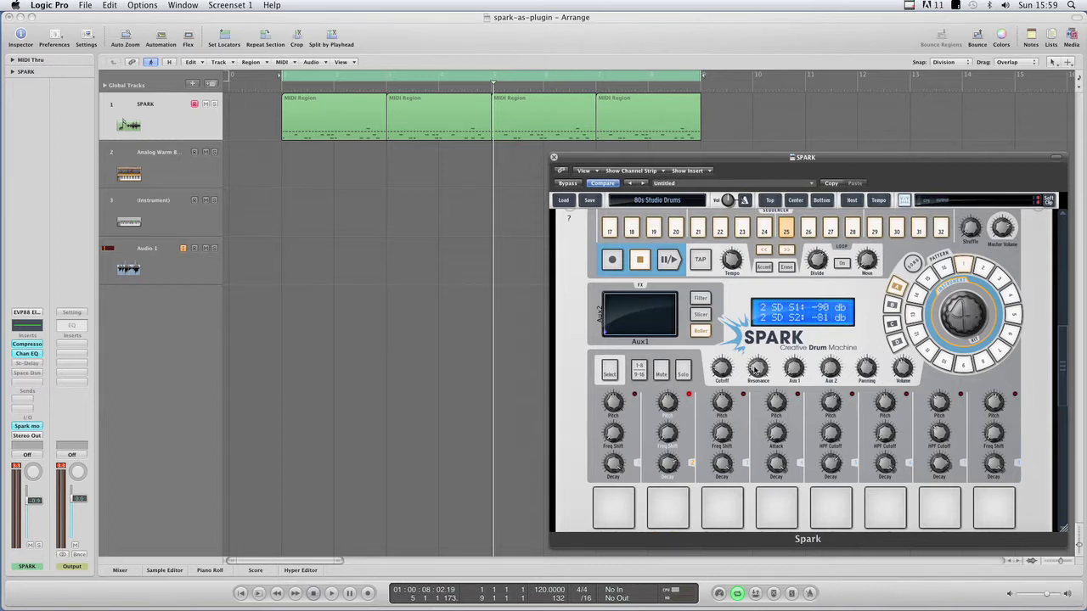
- Return the Roller pad to Cut/Res mode, sweep the snare's cutoff and resonance, and reset the resonance to 0.00
click(696, 332)
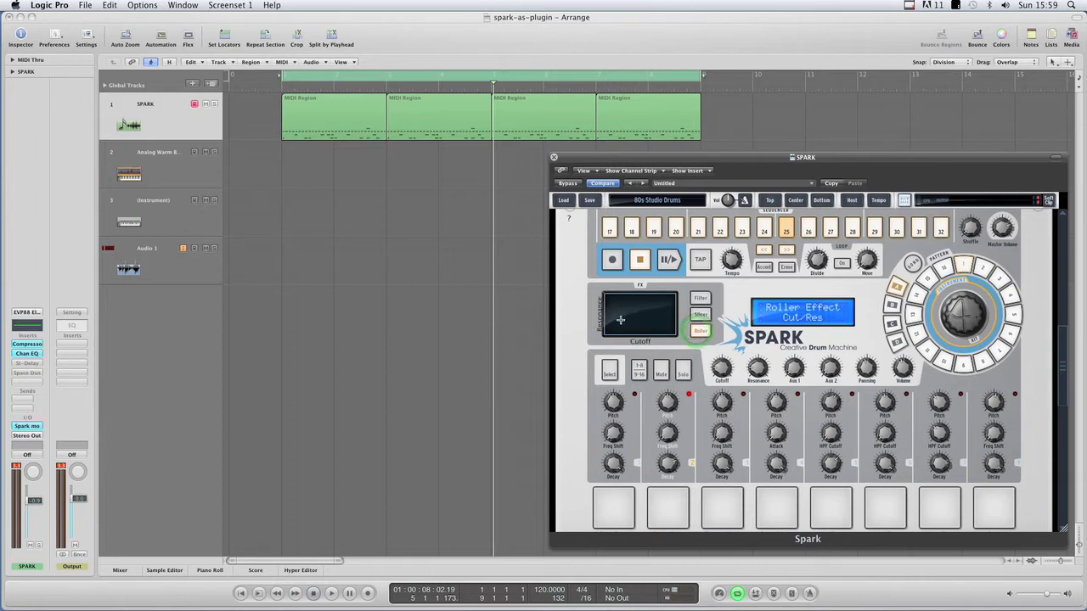
drag(615, 324, 660, 299)
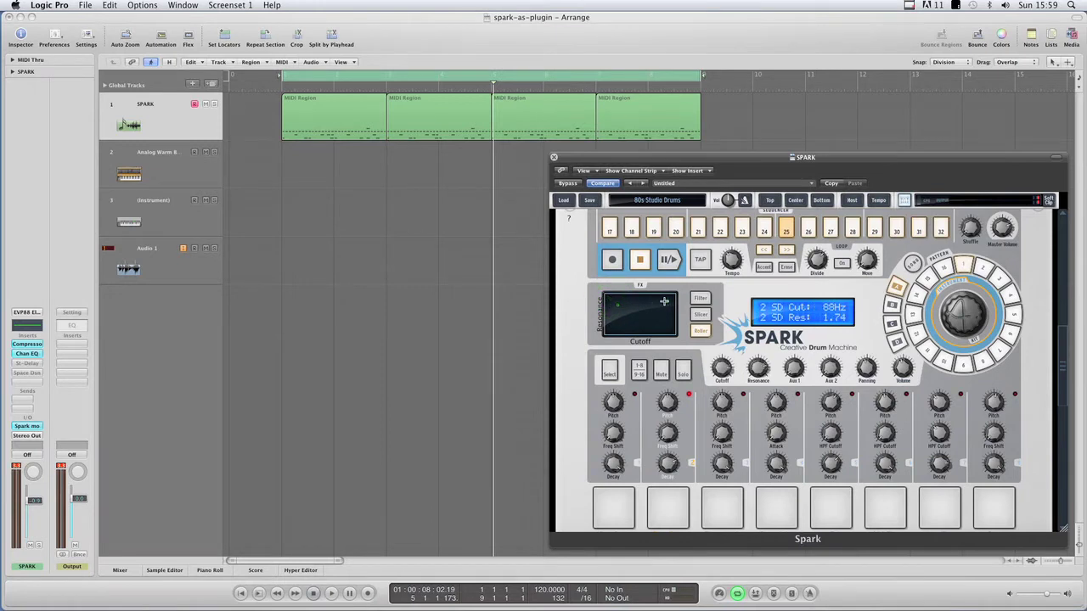
drag(603, 332, 601, 336)
drag(750, 360, 757, 374)
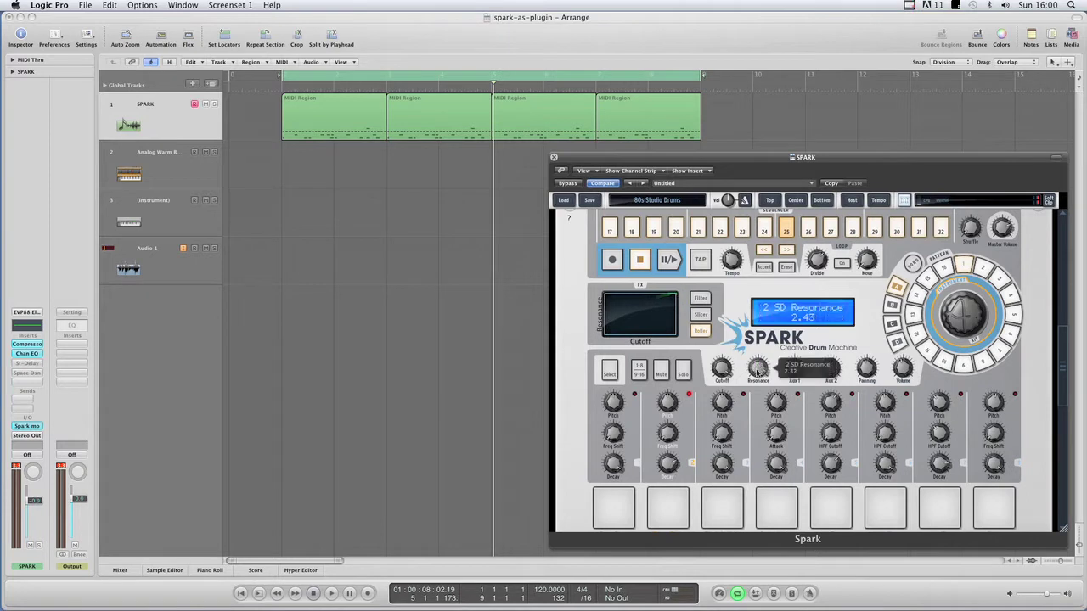
drag(821, 498, 826, 515)
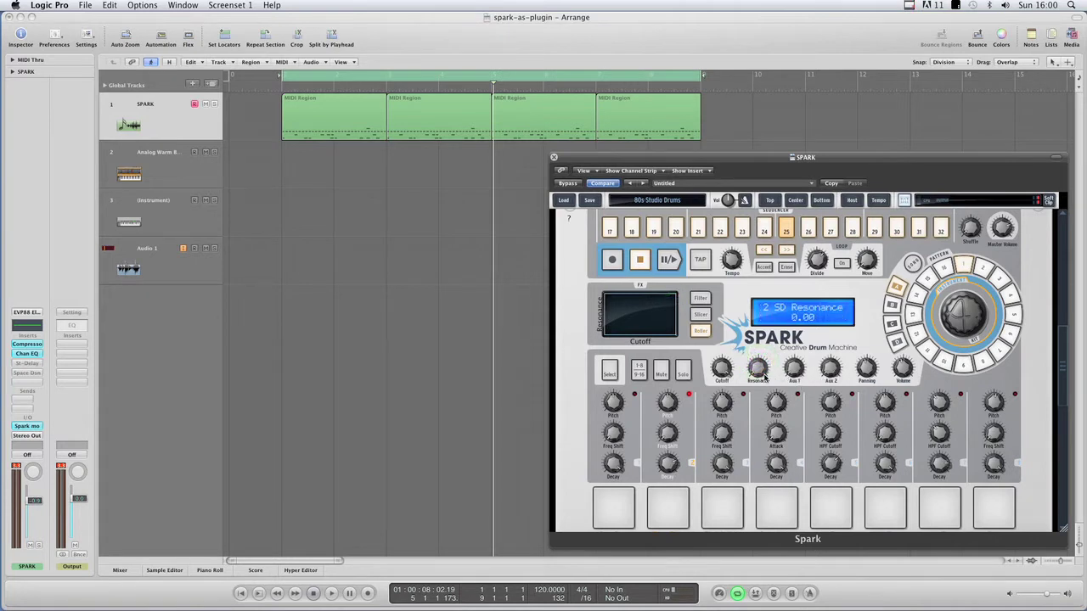
- Switch the Roller pad to Vol/Pan, sweep the snare to pan 0.94 L and volume -79 dB, and set its cutoff to 30 kHz
click(701, 331)
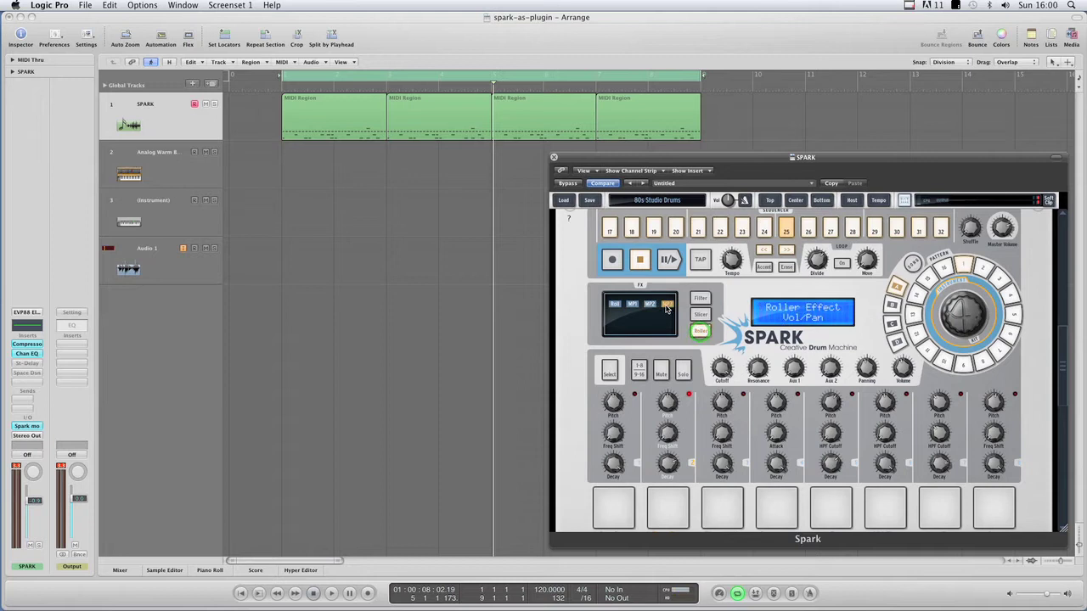
drag(644, 307, 604, 331)
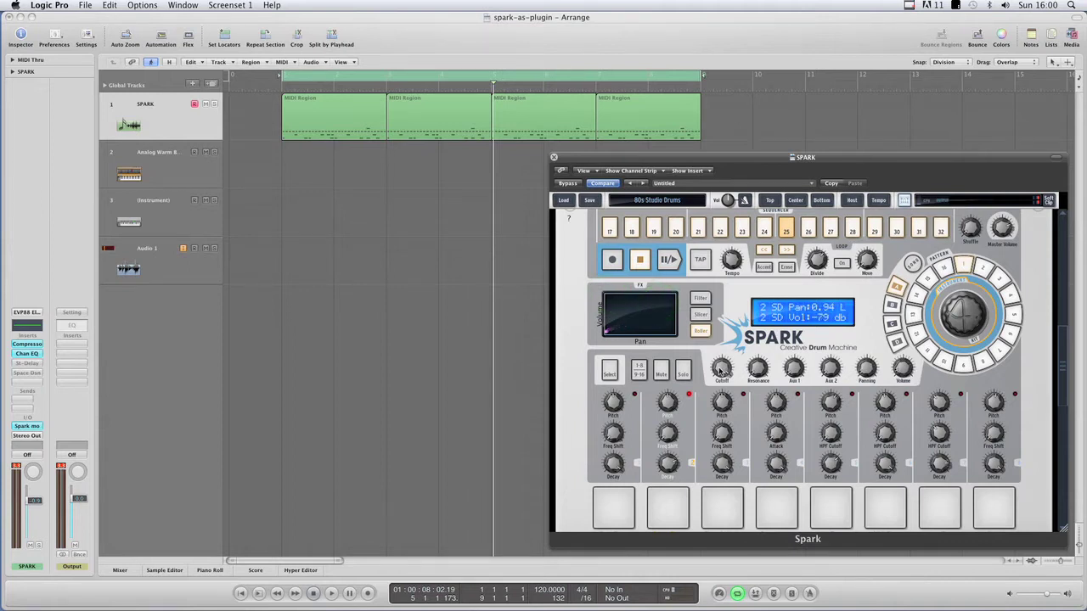
mouse_move(720, 371)
drag(722, 371, 722, 371)
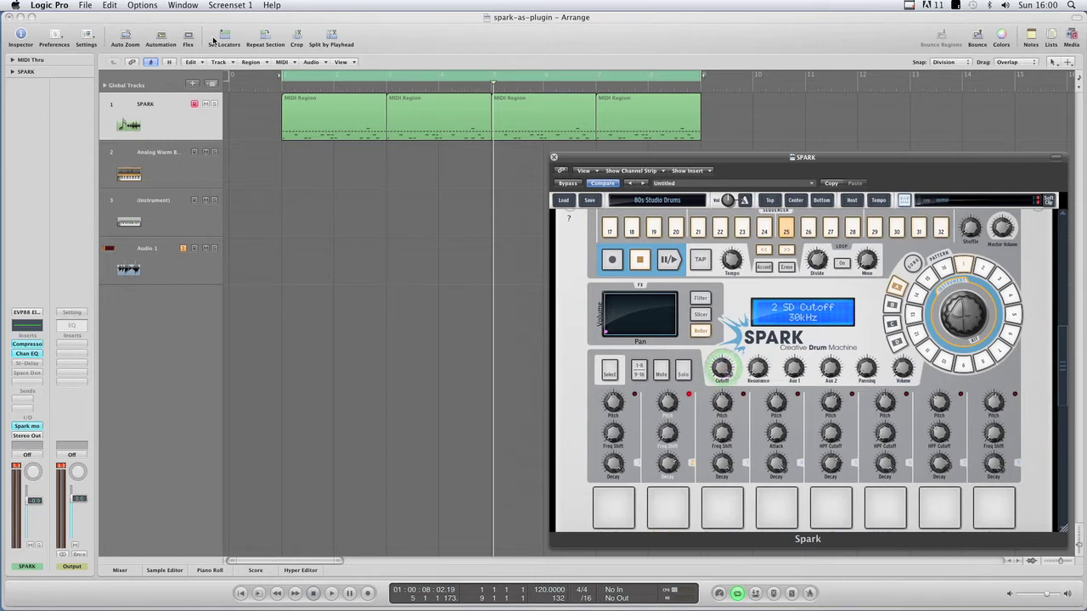
- Show the track automation and set the SPARK track's automation mode to Touch
click(165, 40)
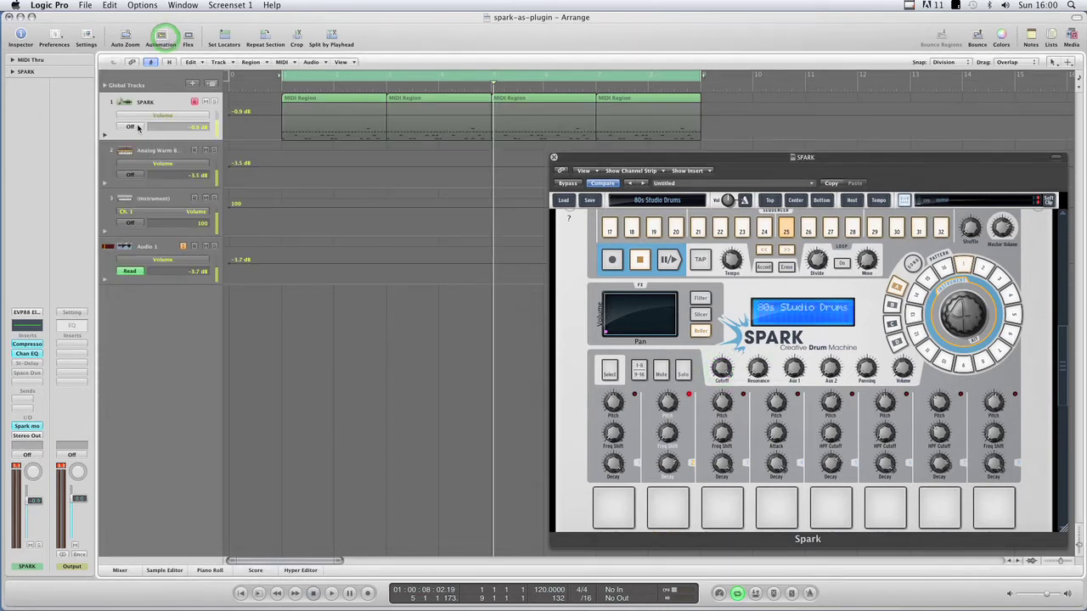
click(134, 126)
click(156, 146)
- During playback, automate the snare's cutoff, resonance, Aux 1, Aux 2, panning and volume knobs, returning Aux 1 to -90 dB
key(space)
key(XF86AudioRaiseVolume)
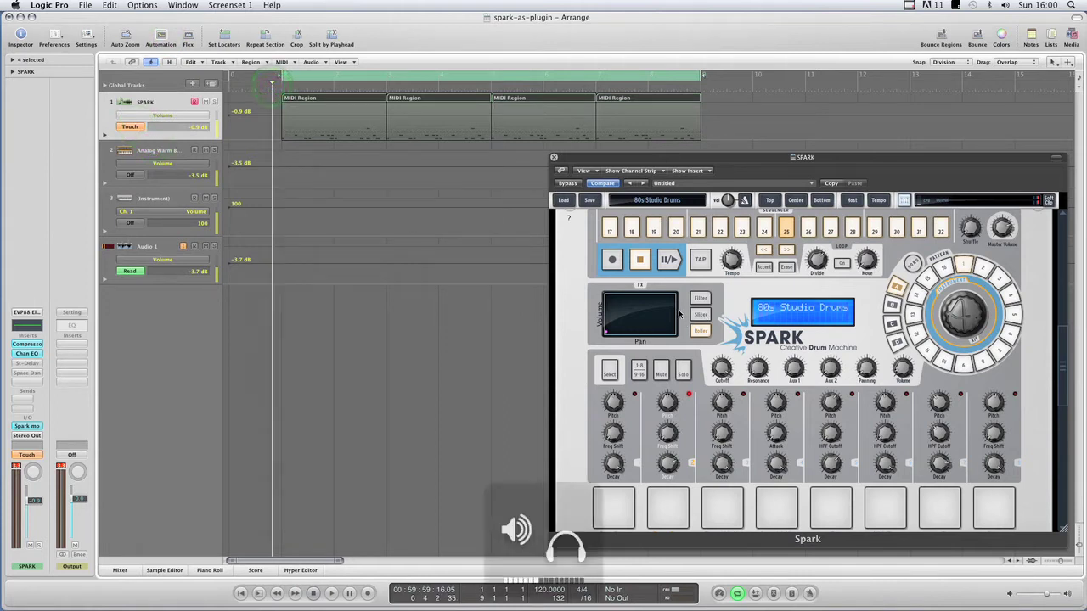
click(720, 370)
drag(721, 383, 795, 364)
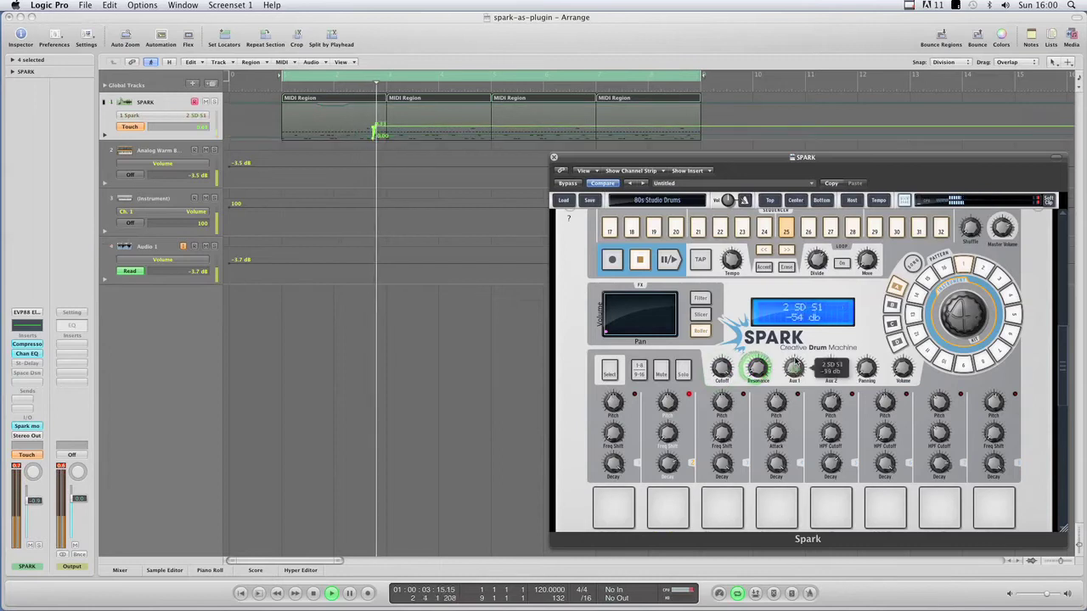
click(829, 367)
click(865, 367)
click(902, 367)
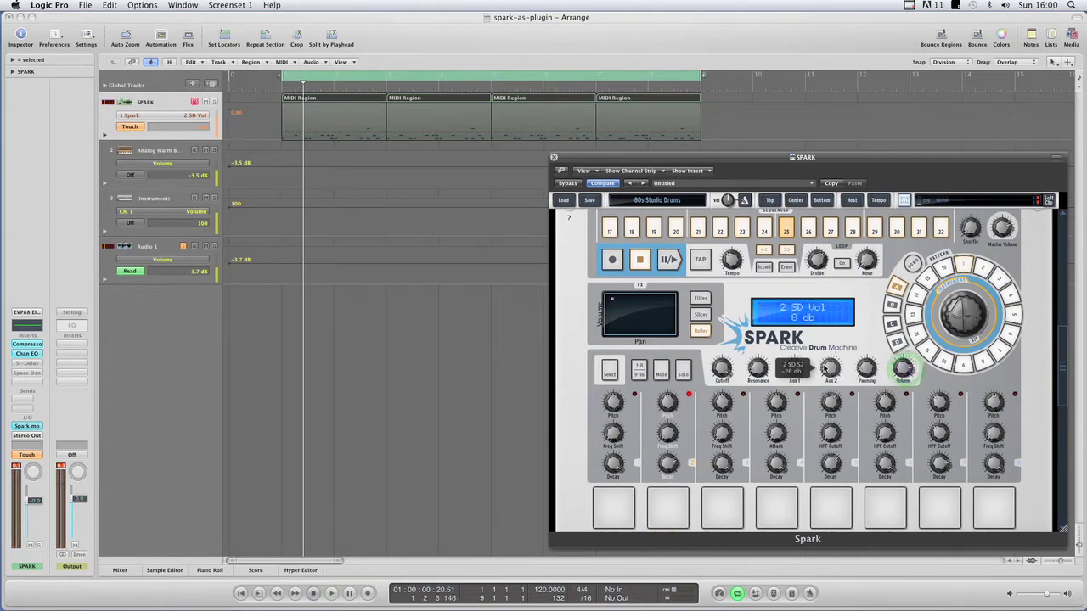
key(space)
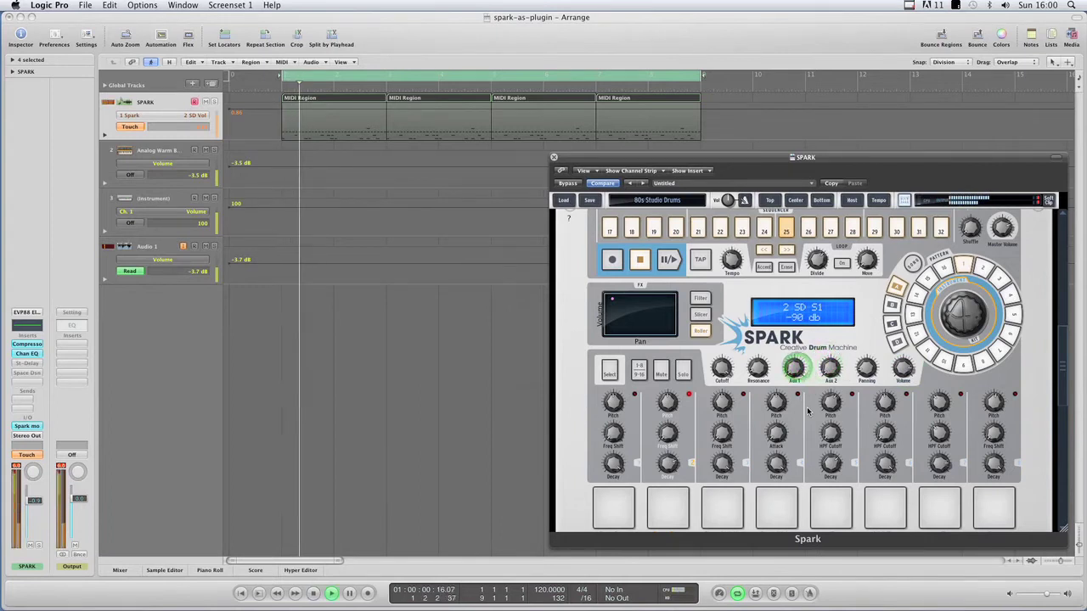
key(space)
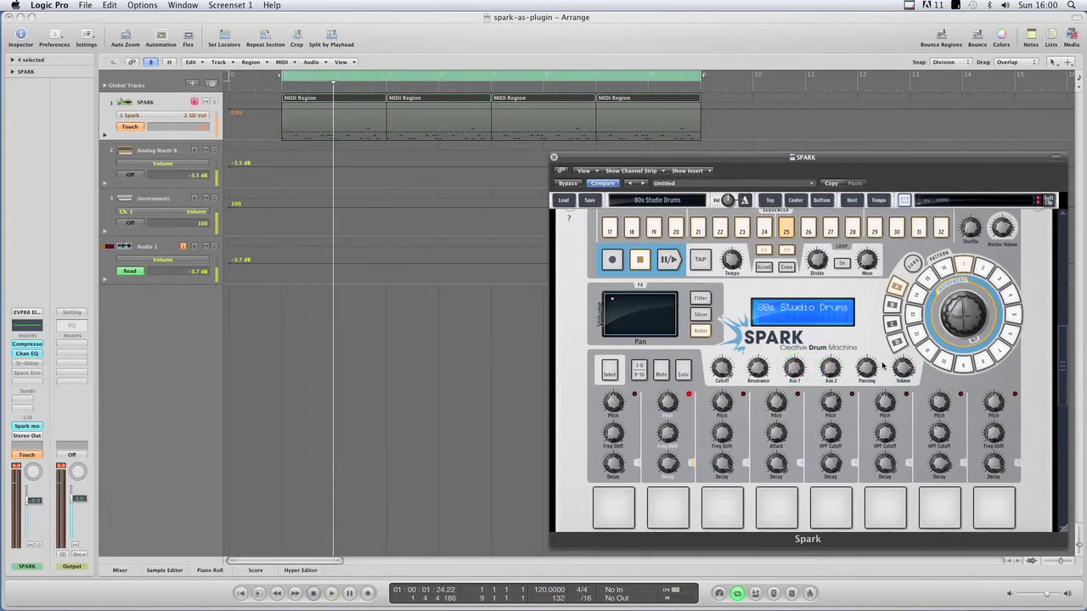
- Sweep the snare's pan and volume across the Vol/Pan pad and during playback, ending at pan 0.72 R and volume -6 dB
drag(648, 310, 626, 321)
drag(665, 309, 673, 299)
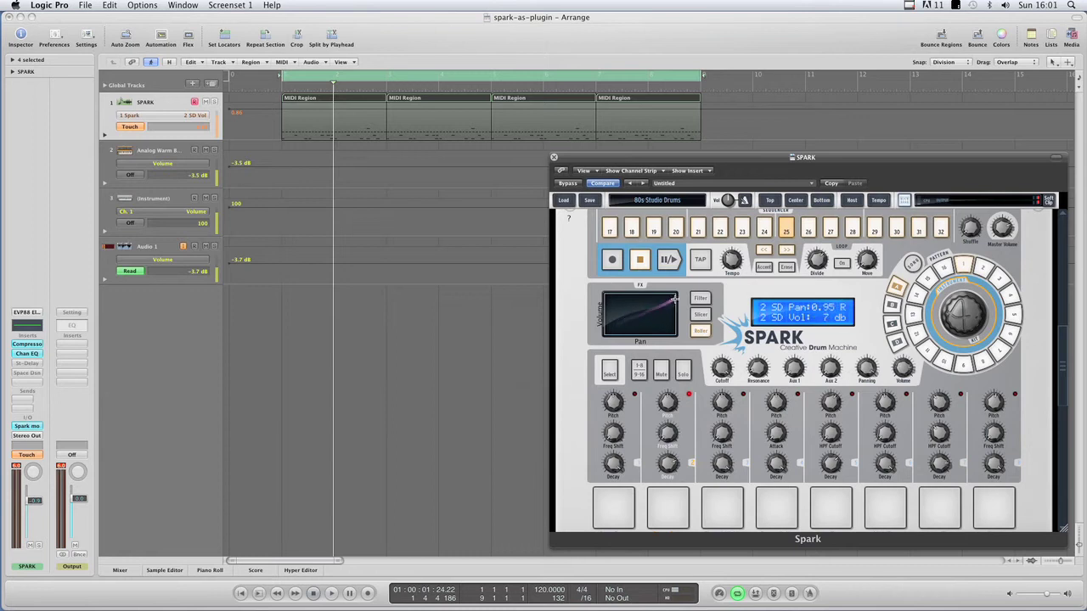
drag(615, 326, 688, 295)
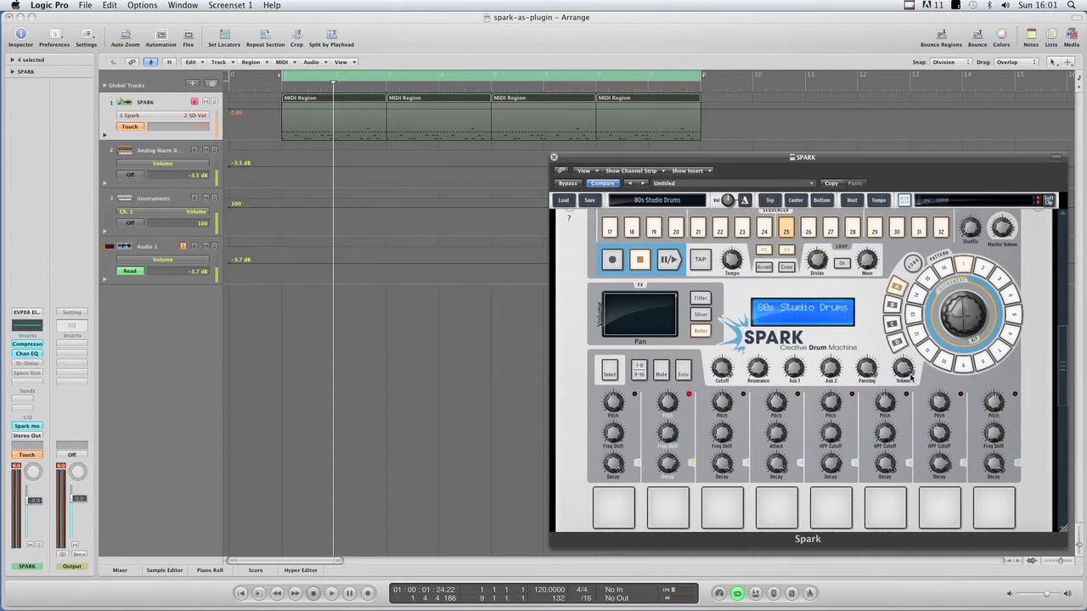
mouse_move(655, 318)
mouse_down()
mouse_move(633, 326)
mouse_move(666, 299)
mouse_up()
key(space)
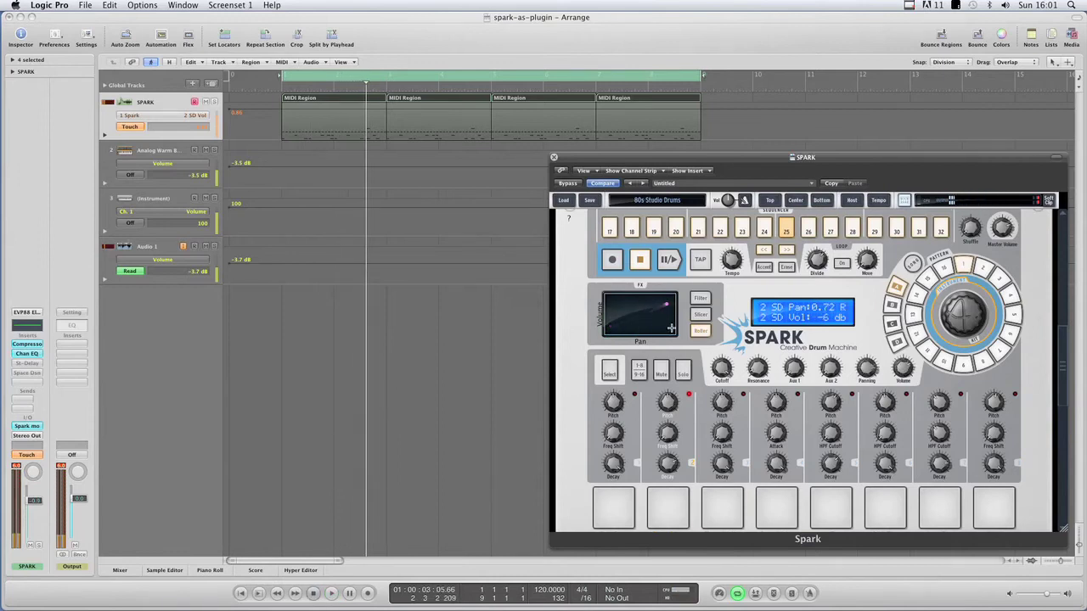
- Switch the Roller pad to Cut/Res and sweep the snare during playback to a cutoff of 3.6 kHz and resonance of 1.77
click(699, 332)
click(698, 332)
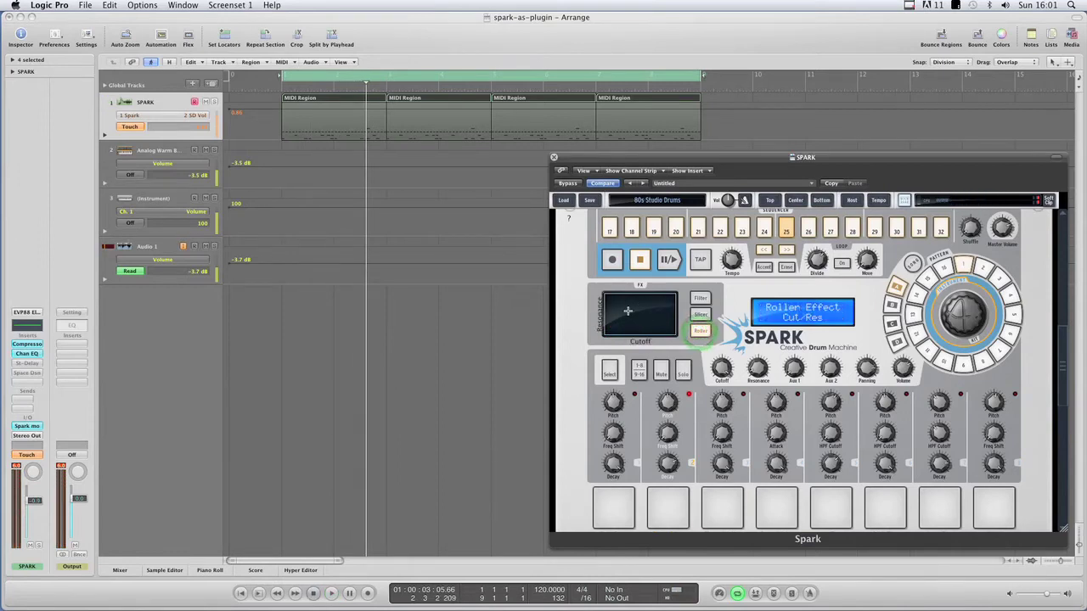
drag(620, 317, 653, 304)
key(space)
key(space)
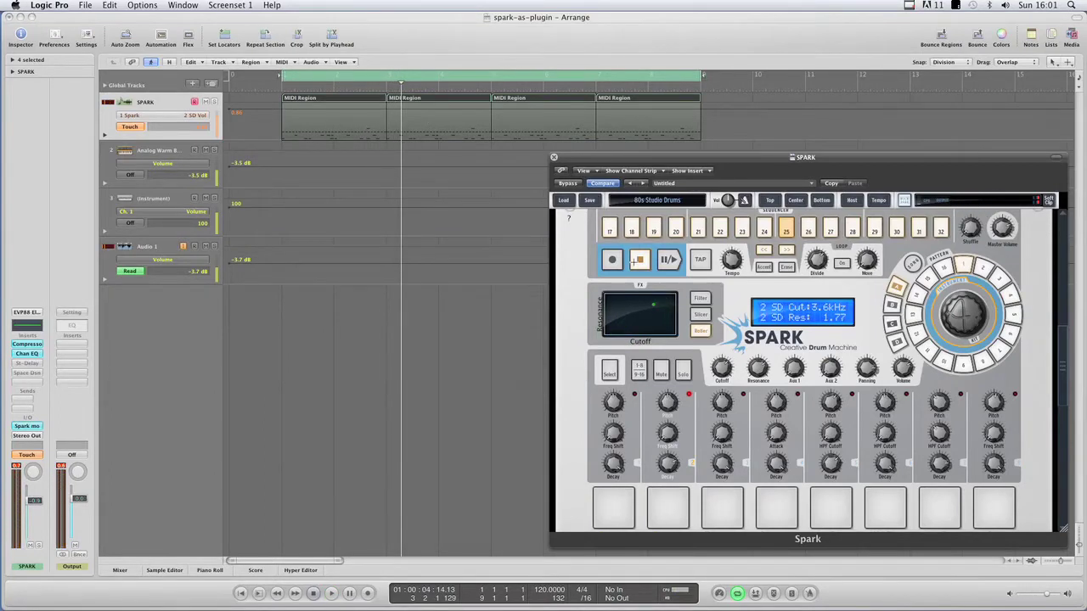
- Switch the Roller pad to Aux1/Aux2 and move the snare's two send levels on the pad during playback
click(701, 331)
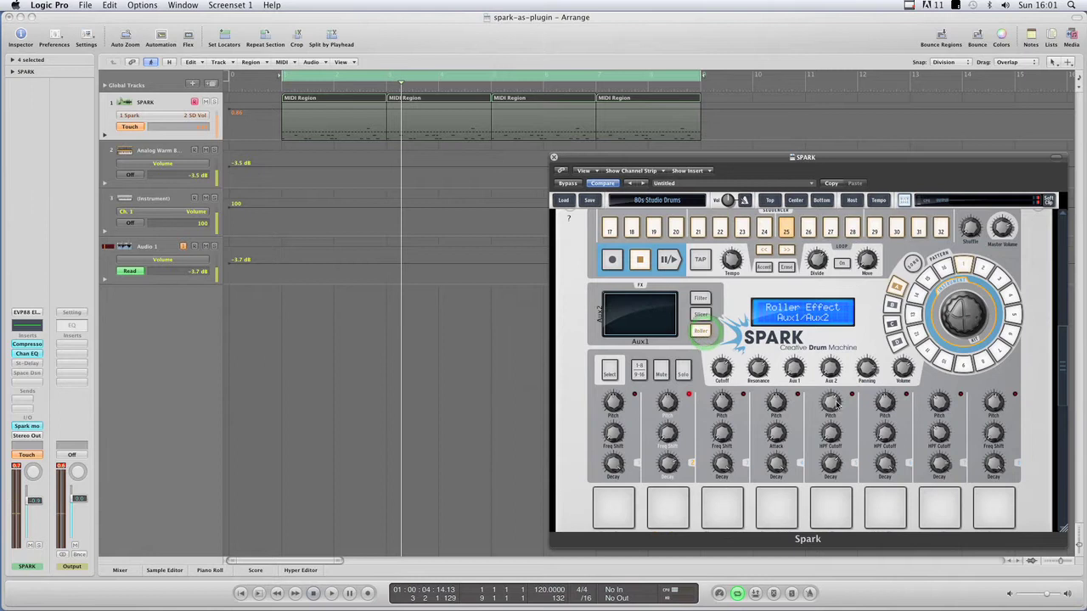
mouse_move(625, 325)
mouse_down()
mouse_move(658, 303)
mouse_move(628, 330)
mouse_up()
key(space)
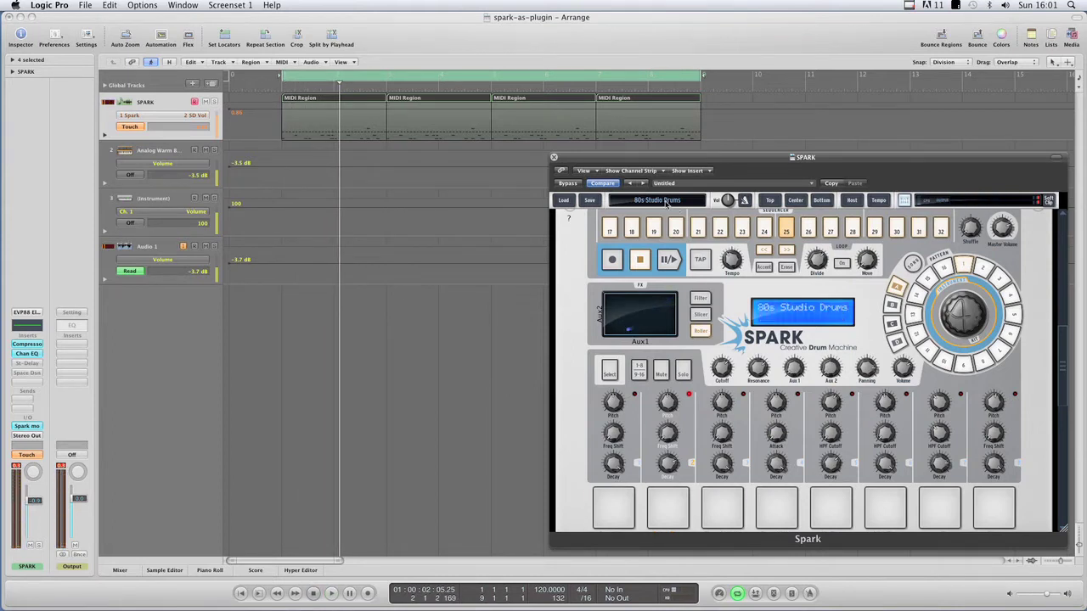
- Reload the 80s Studio Drums project in Spark and play it back briefly
click(671, 205)
click(660, 374)
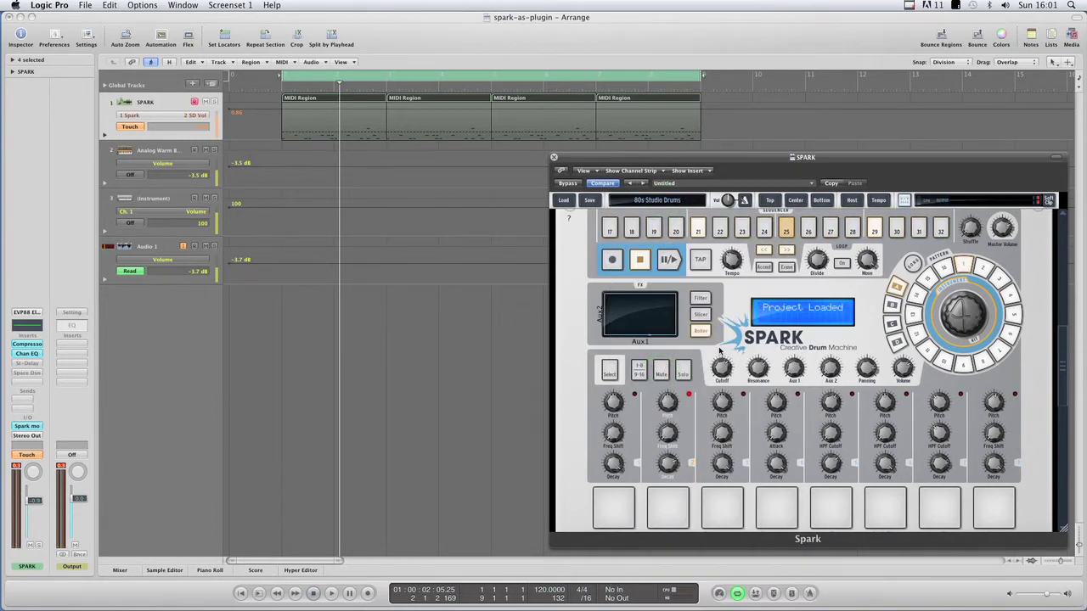
key(space)
key(space)
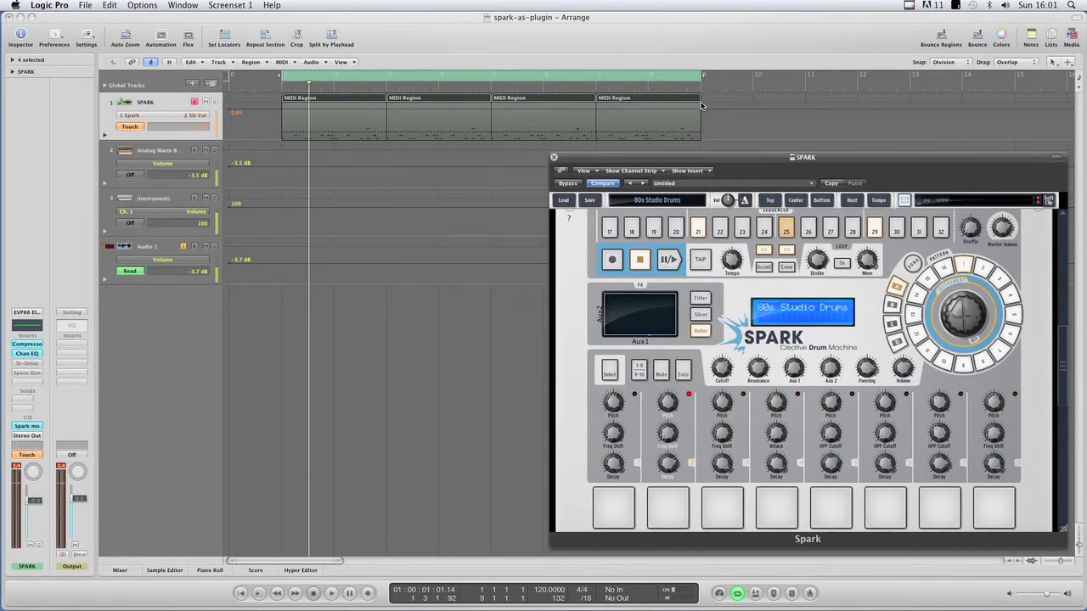
- Show the Slicer effect on the FX pad, return the pad to the Filter effect, and stop playback after the filter moves
click(699, 298)
click(701, 315)
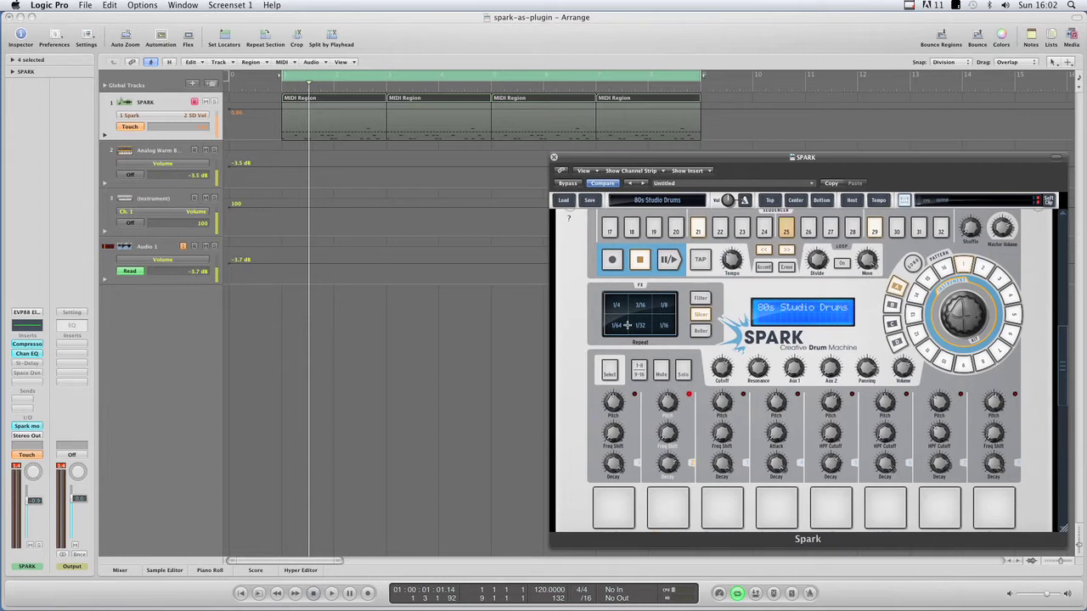
click(700, 300)
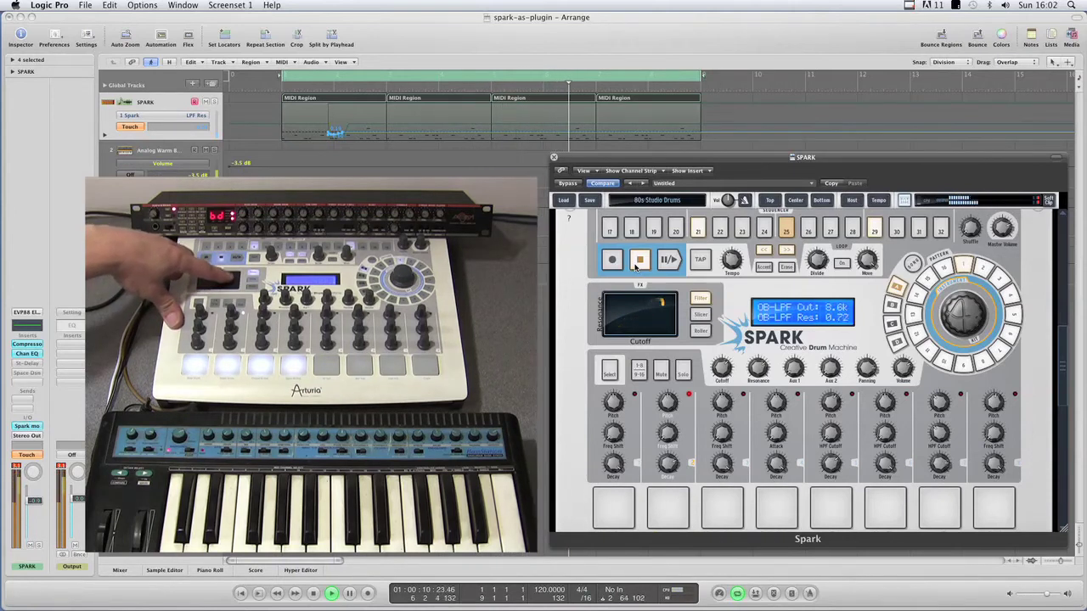
click(637, 263)
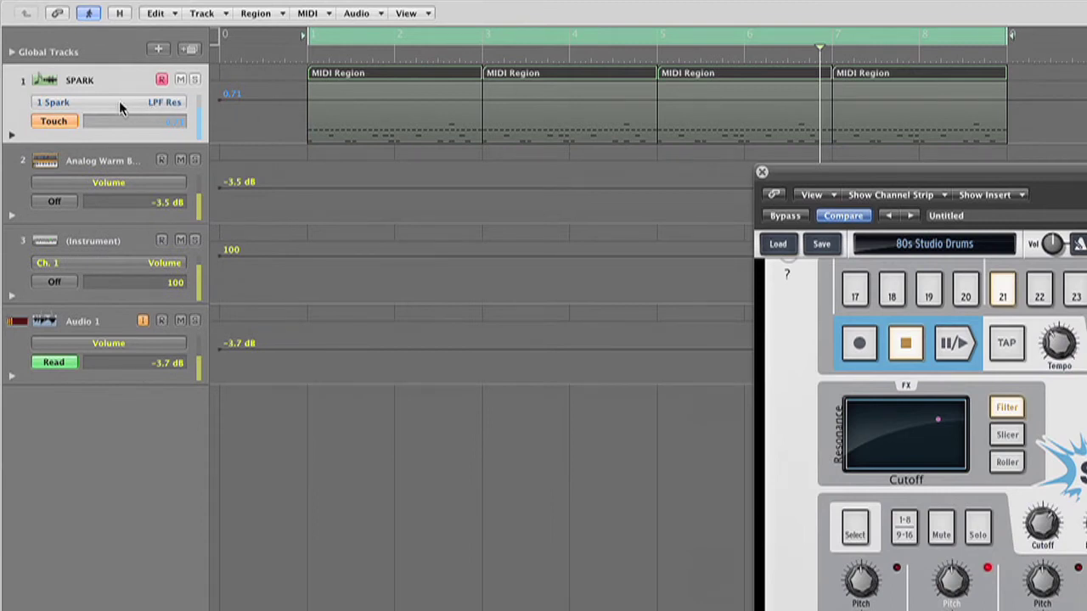
- Play the arrangement briefly from just before bar 1
click(274, 54)
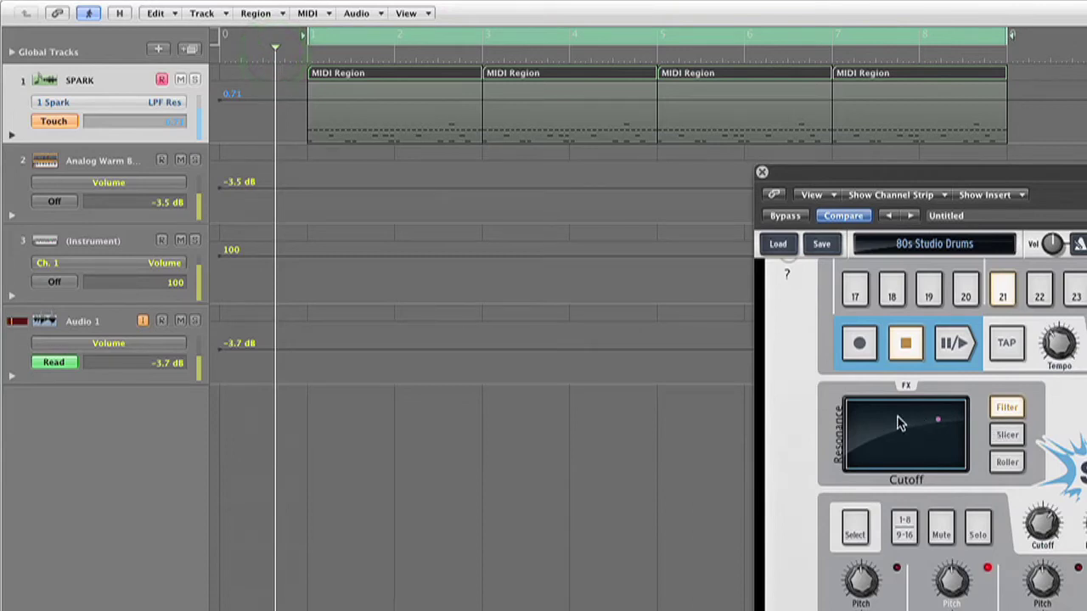
key(space)
key(space)
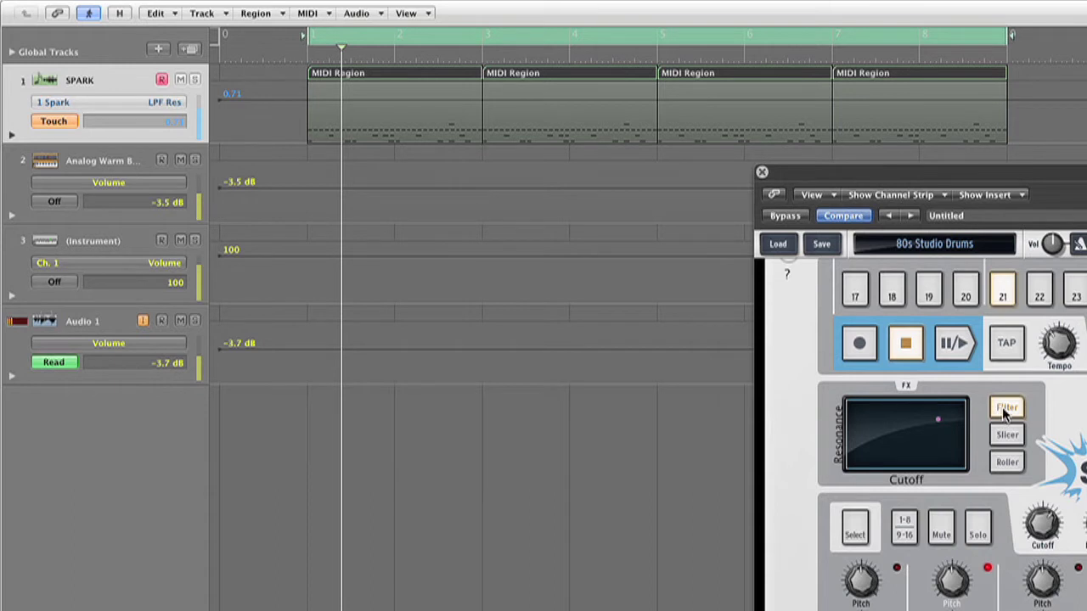
- Move the filter point to the pad's centre, and record filter switching and pad moves as SPARK track automation during playback
drag(906, 432, 905, 427)
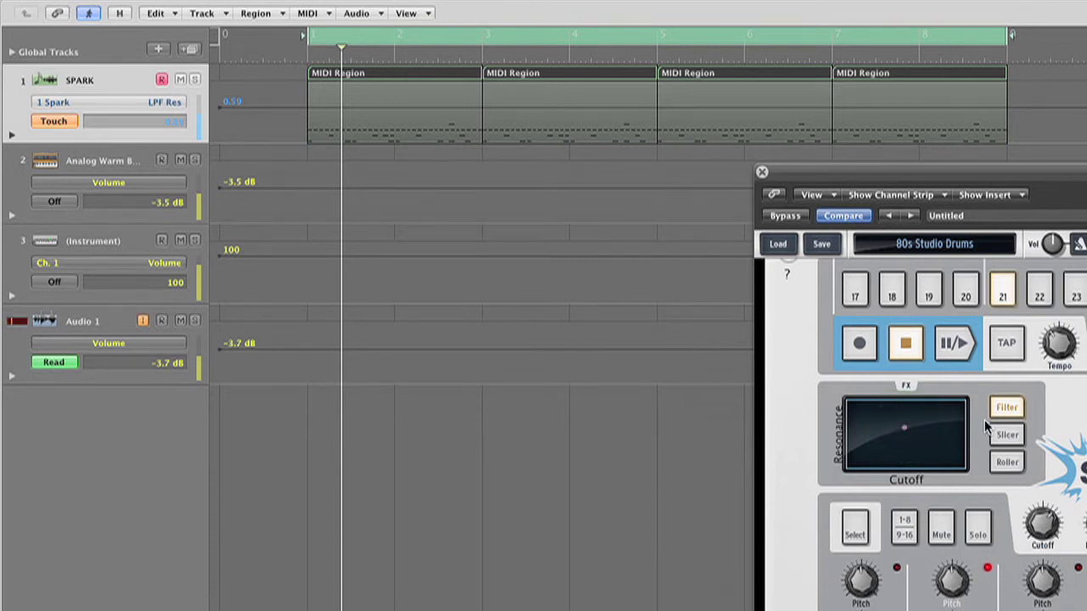
key(space)
click(1006, 408)
drag(906, 426, 902, 430)
key(space)
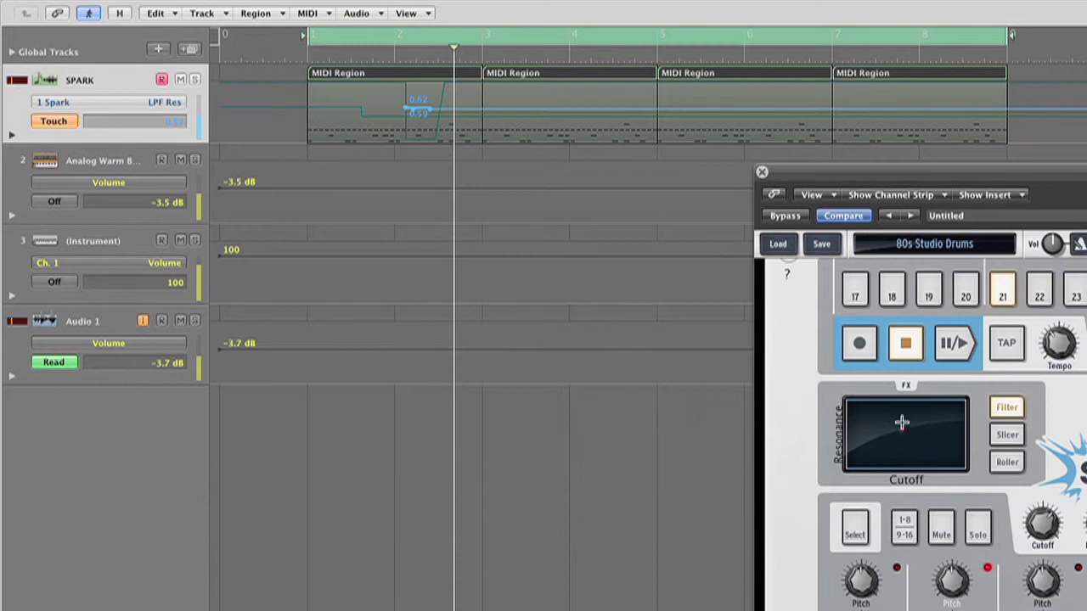
- Display the Spark Master Filter parameter in the SPARK track's automation lane
click(165, 106)
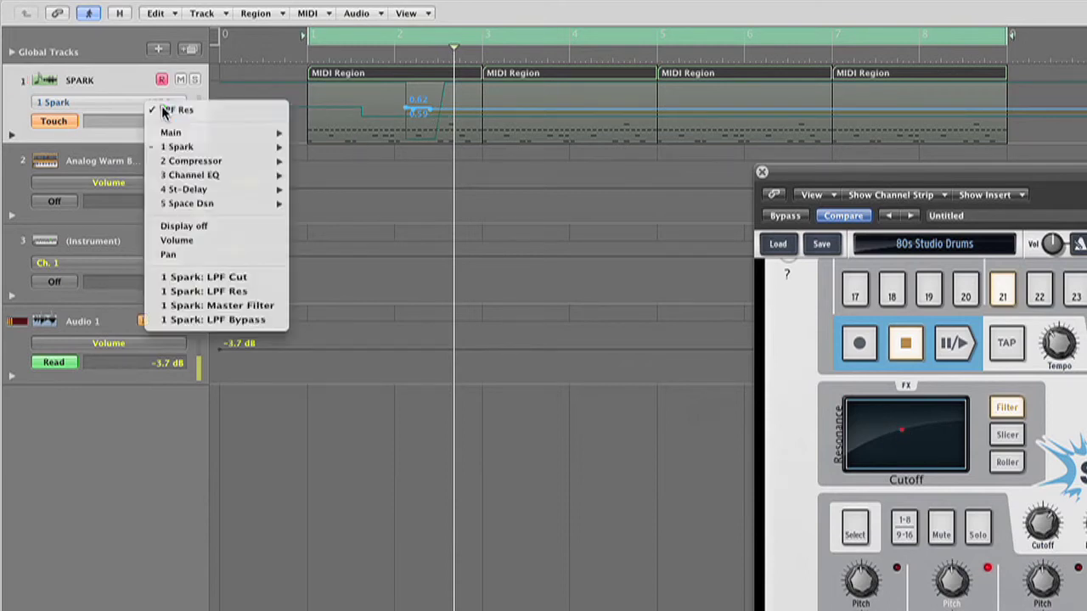
click(241, 307)
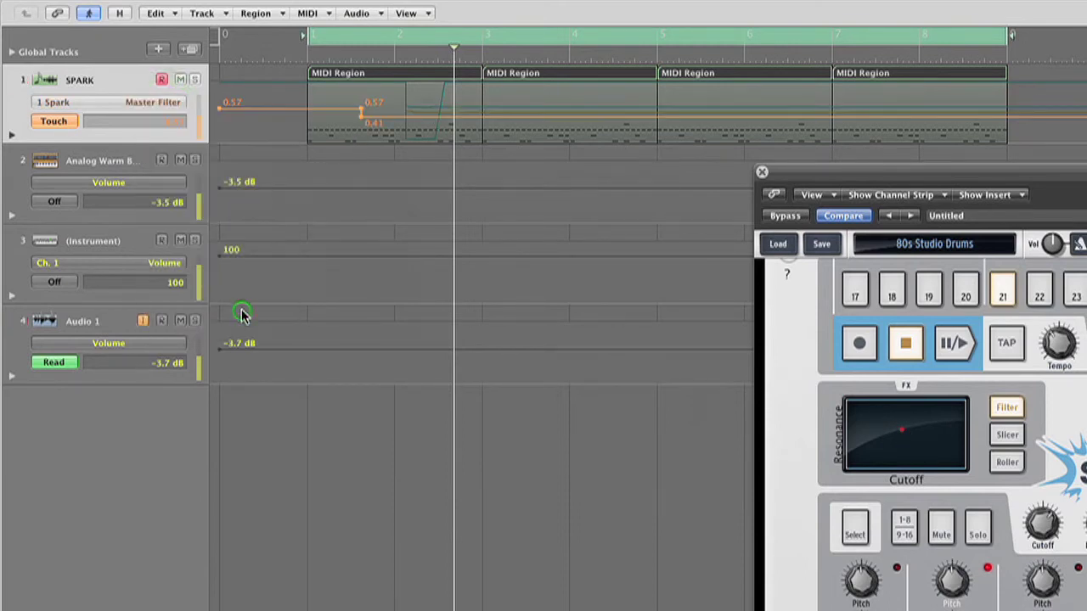
- Cycle repeatedly through Spark's filter types on the FX pad while the Master Filter automation is displayed
click(1006, 410)
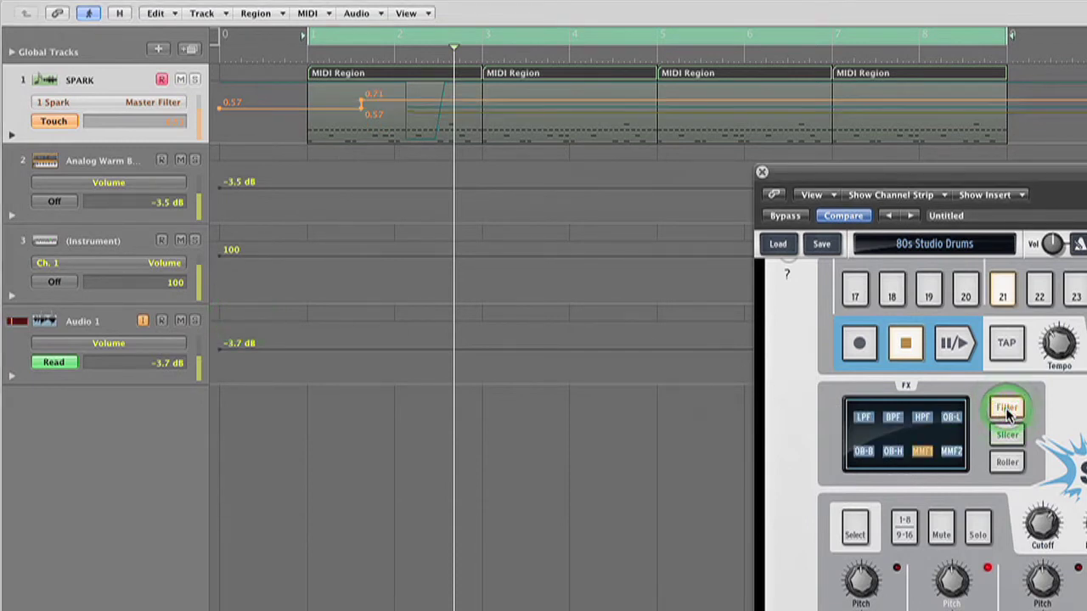
click(1007, 411)
click(1007, 411)
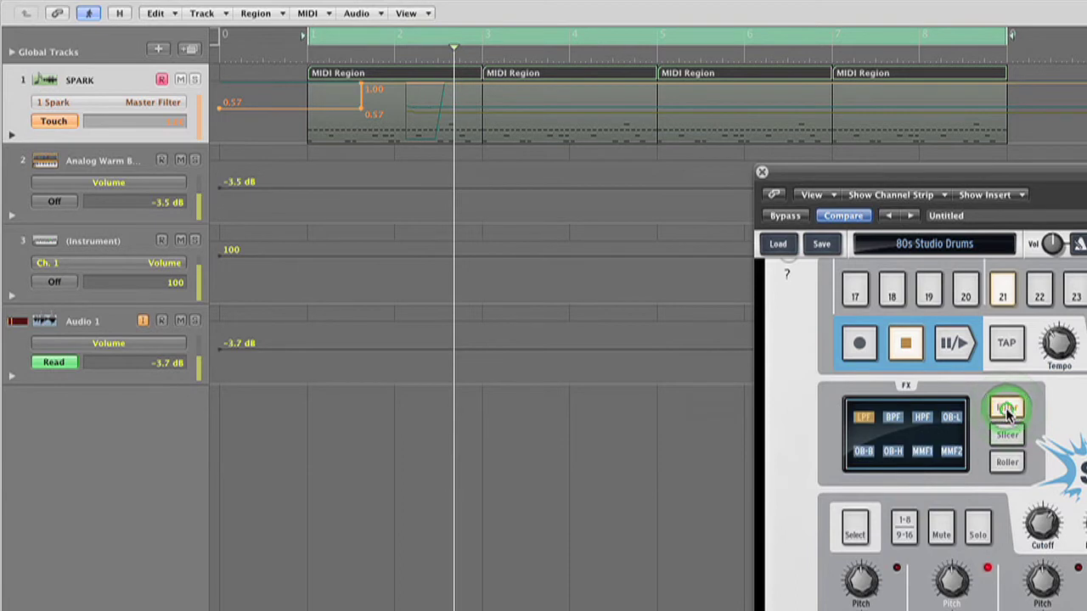
click(1007, 410)
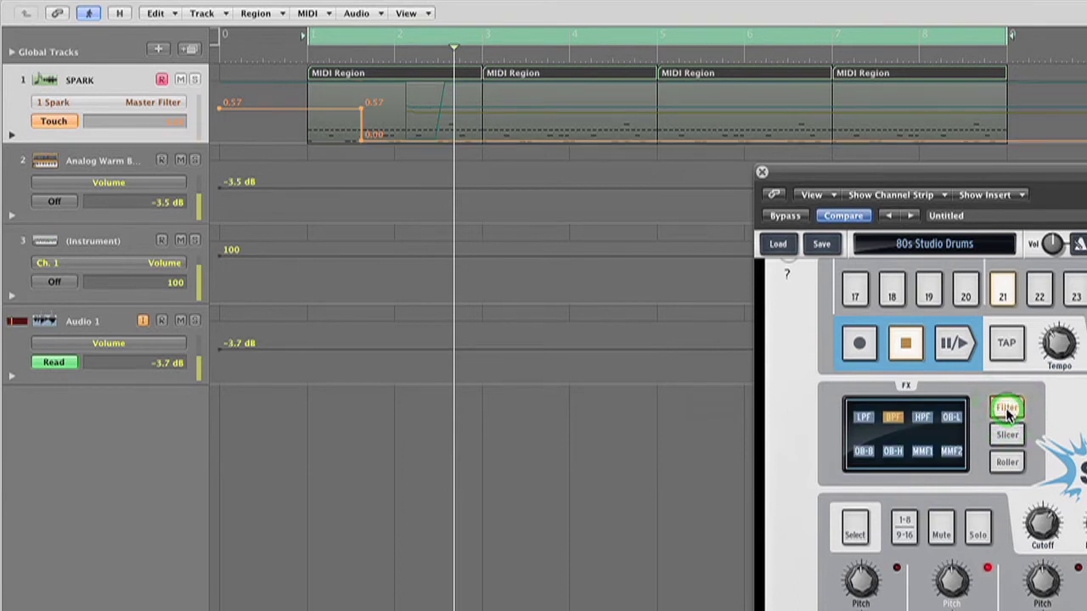
click(1007, 410)
click(1007, 409)
click(1007, 409)
click(1007, 409)
click(1007, 410)
click(1007, 409)
click(1007, 409)
click(1007, 409)
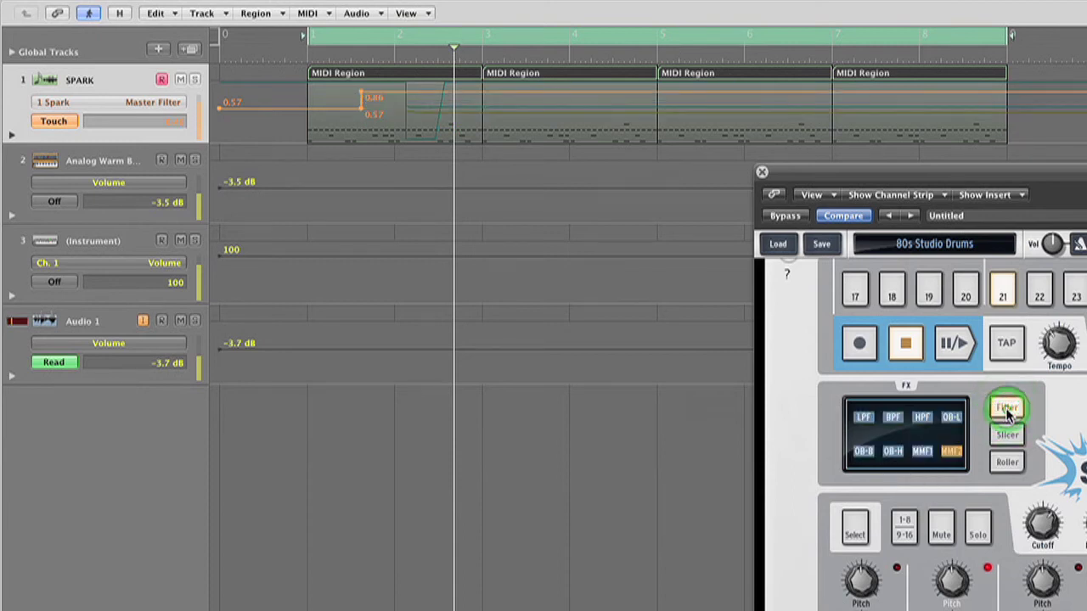
- Delete the two Master Filter automation points between bars 1 and 2, and adjust the lane's starting point to 0.58
click(361, 107)
click(360, 88)
click(217, 109)
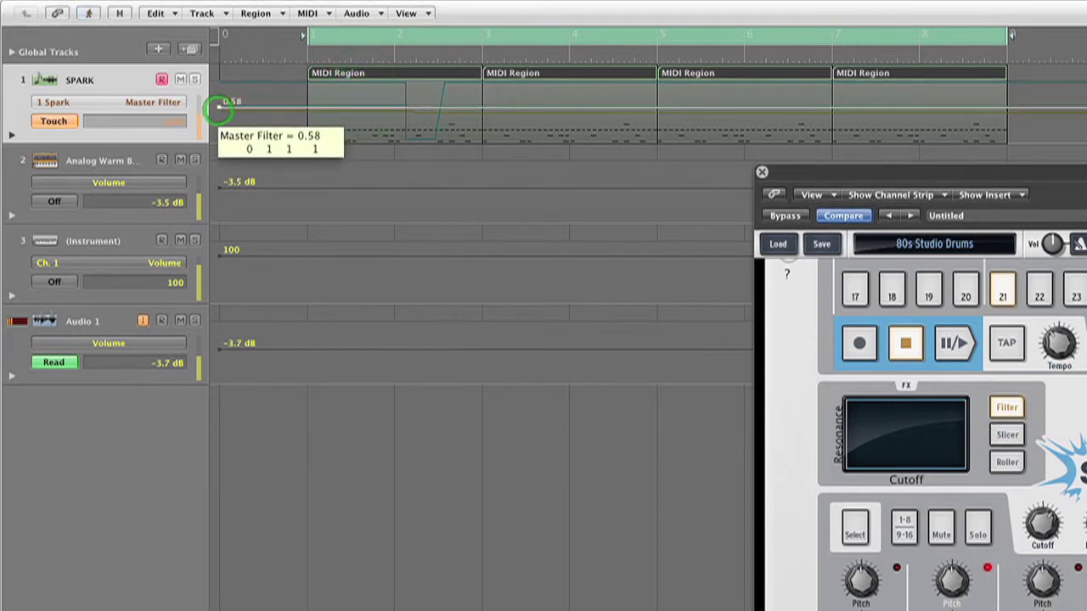
- Try the MMF1, BPF and OB-H filter types on Spark's FX pad
click(1008, 410)
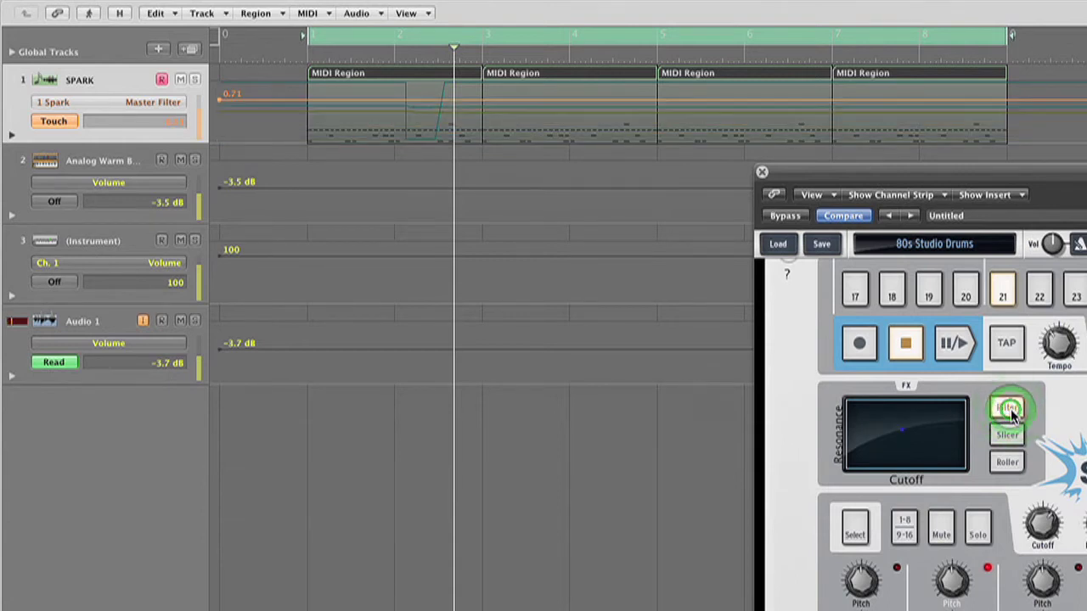
click(1008, 409)
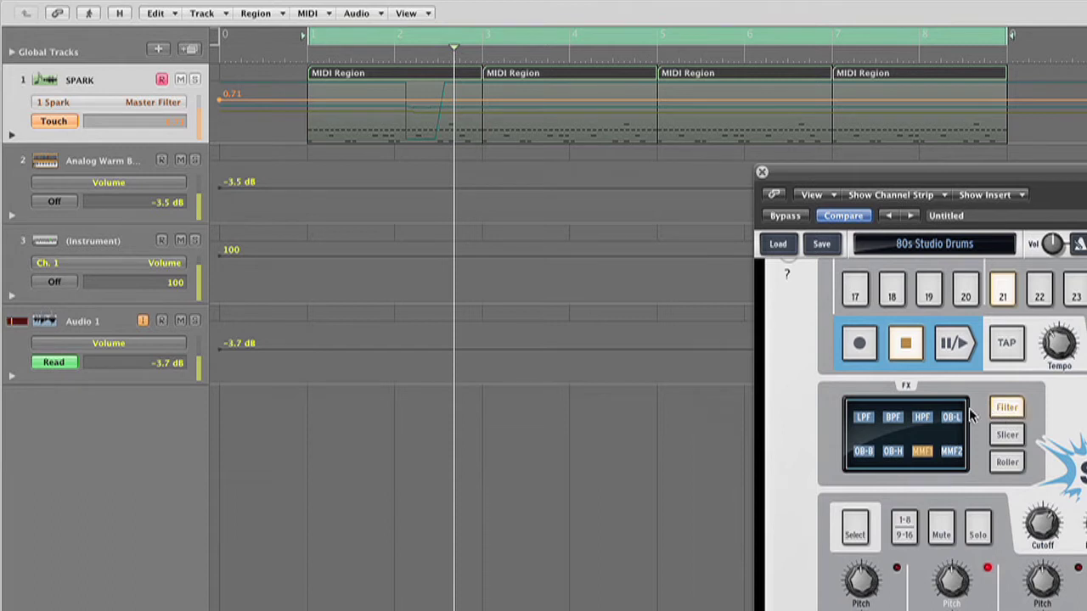
click(897, 429)
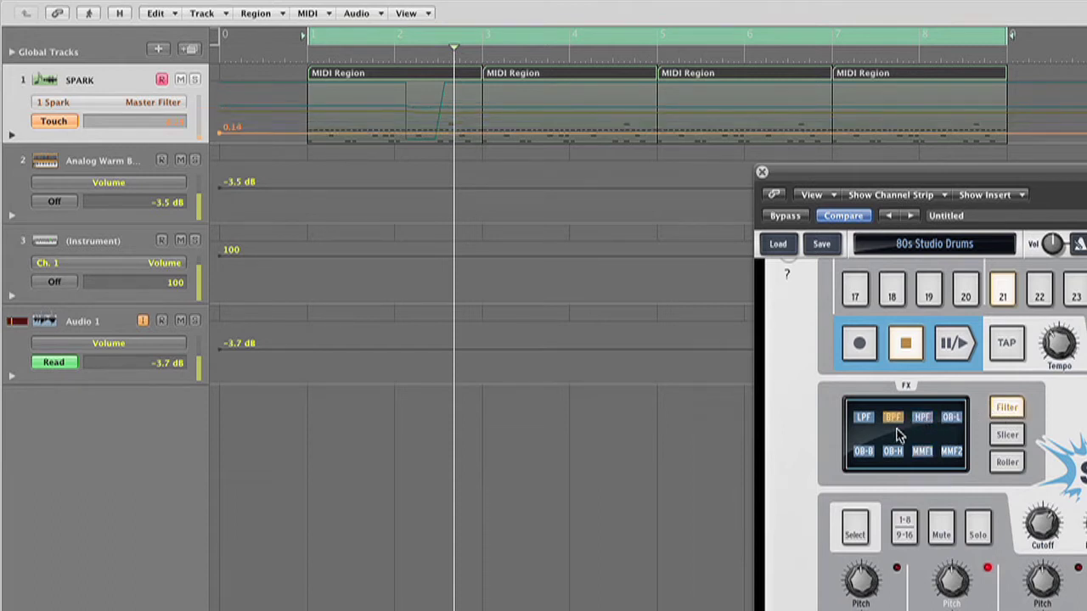
click(1011, 408)
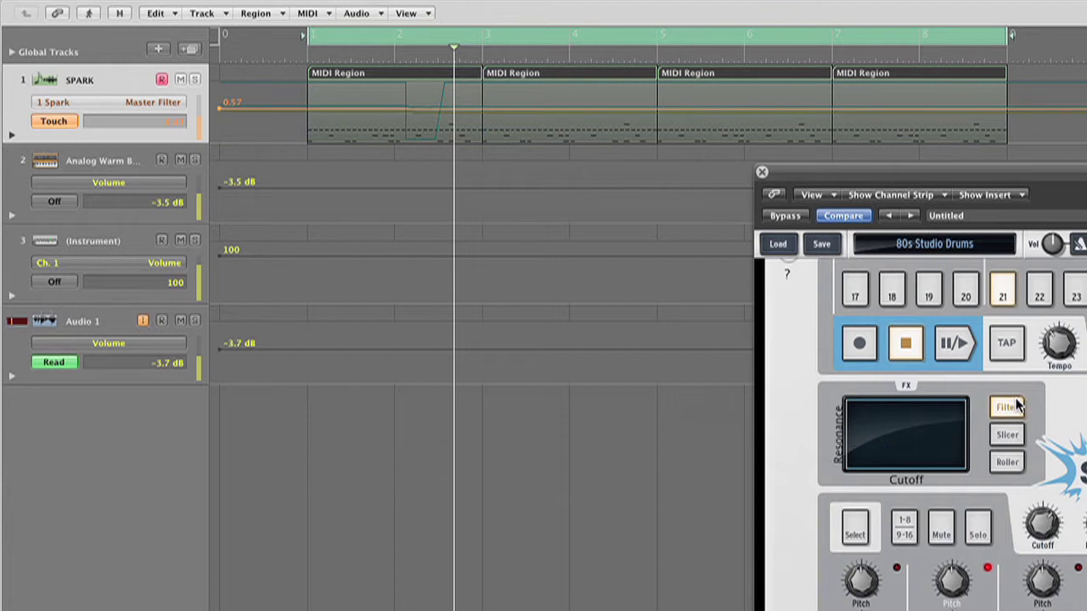
click(1012, 408)
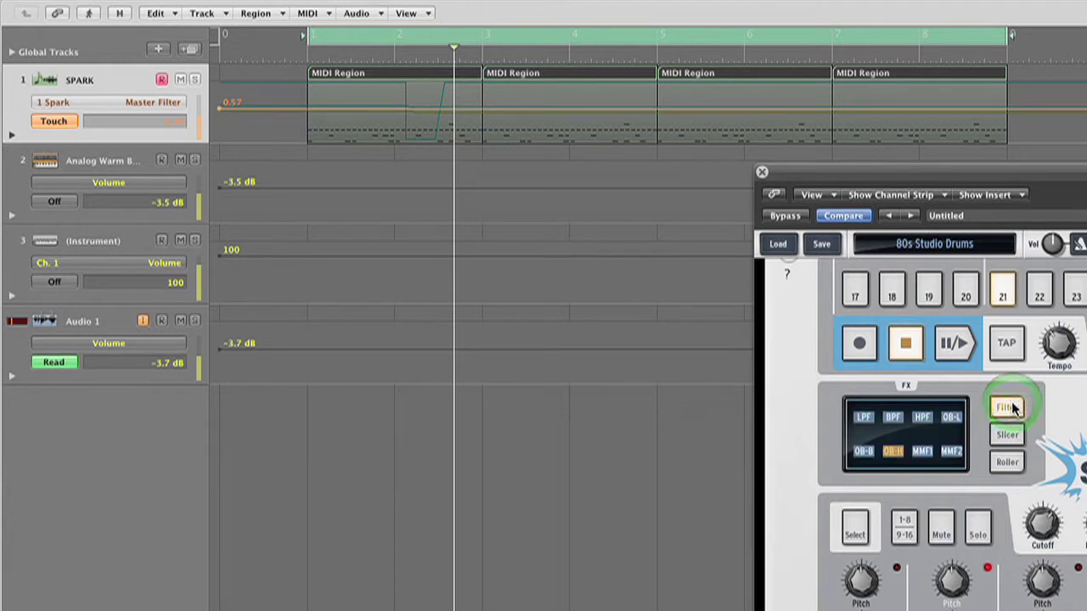
- Try more filter types in Spark's FX display and settle on the LPF filter
click(954, 417)
click(863, 420)
click(886, 420)
click(949, 419)
click(857, 422)
mouse_move(858, 439)
mouse_down()
mouse_move(881, 456)
mouse_move(946, 453)
mouse_move(956, 425)
mouse_move(863, 422)
mouse_move(863, 451)
mouse_move(951, 451)
mouse_move(949, 418)
mouse_move(864, 417)
mouse_up()
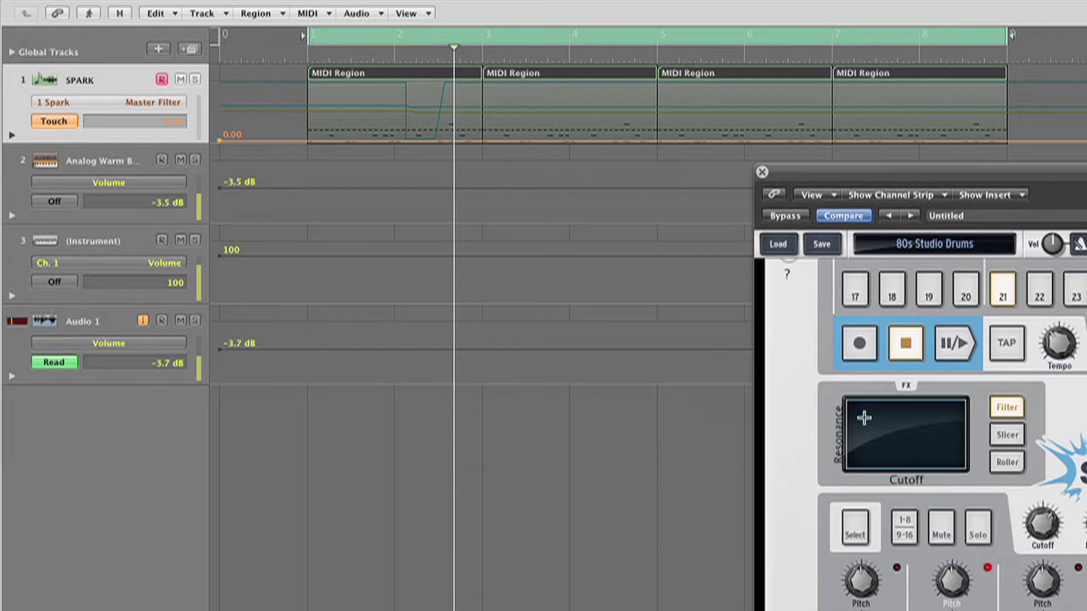
- Display LPF Bypass in the SPARK track's automation lane and move the end of its 0.00 section to bar 5
click(149, 103)
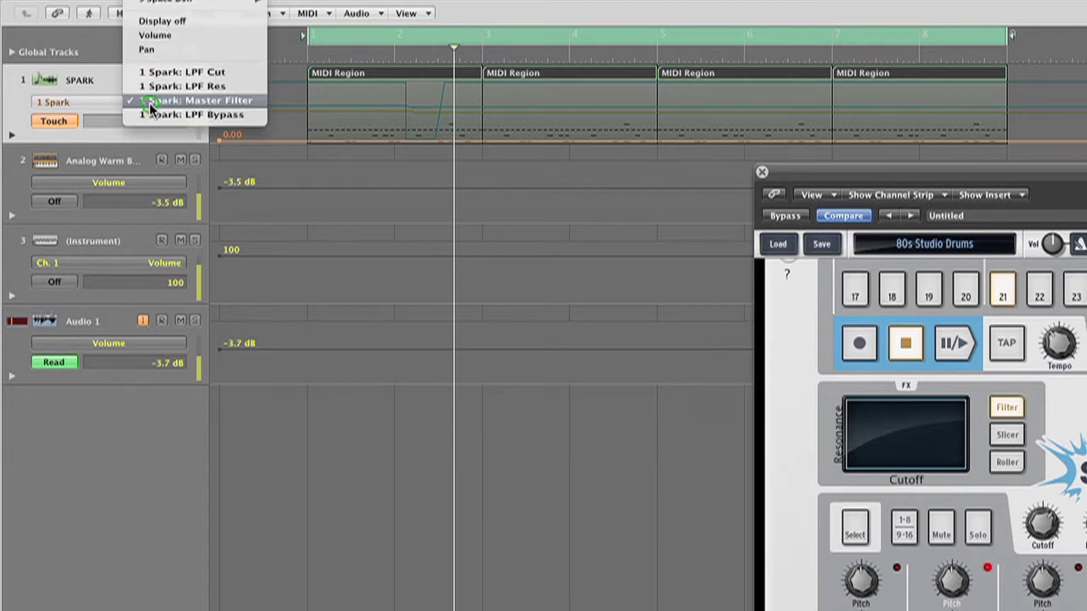
click(184, 114)
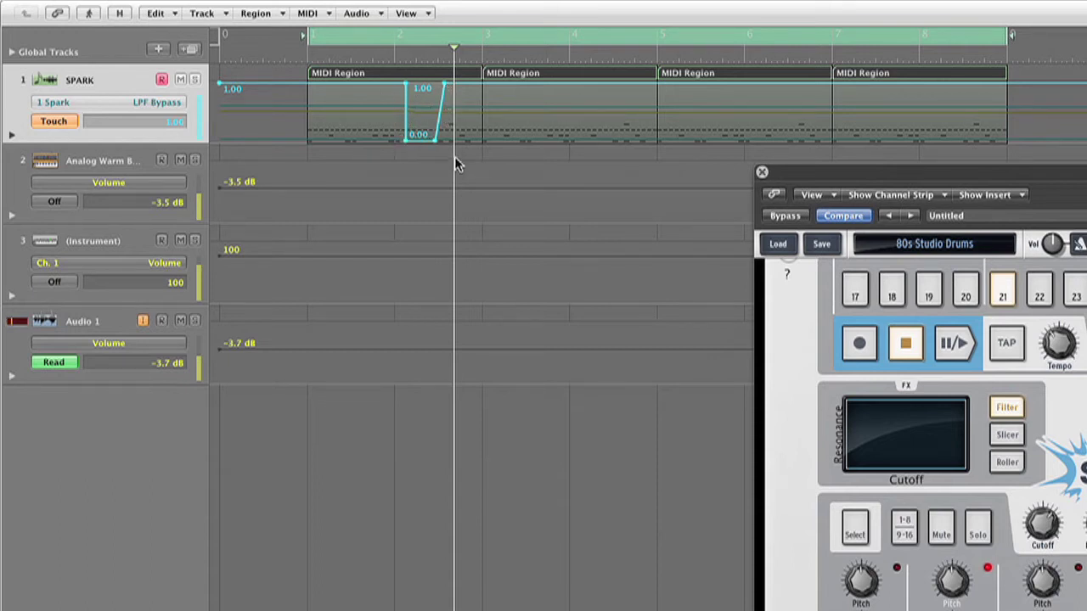
drag(436, 142, 656, 140)
key(space)
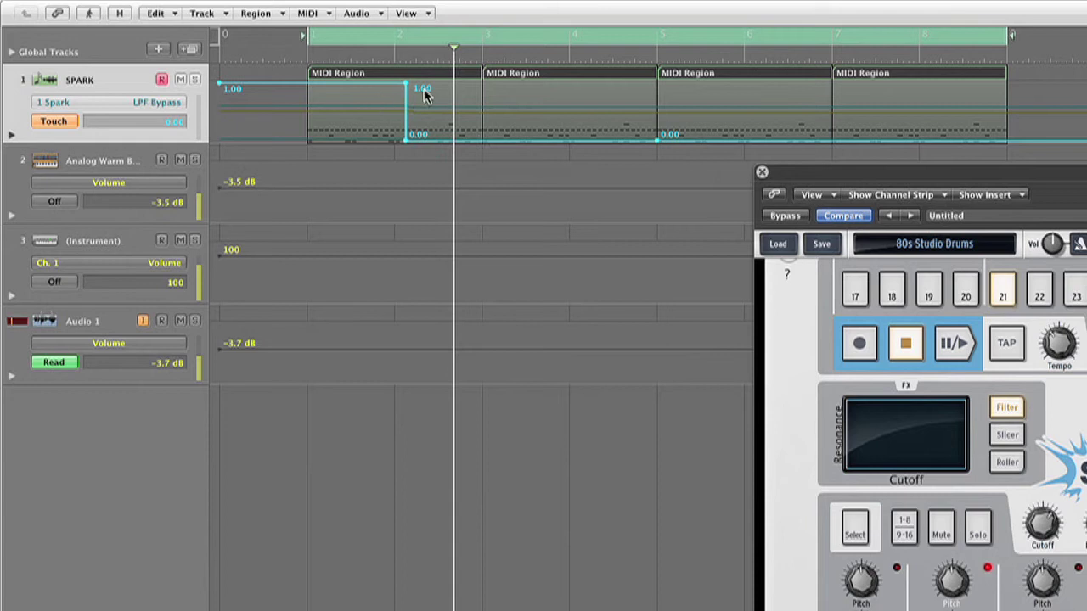
- Delete the LPF Bypass automation points after the lane's start, leaving a flat line at 1.00
drag(404, 83, 404, 82)
click(406, 137)
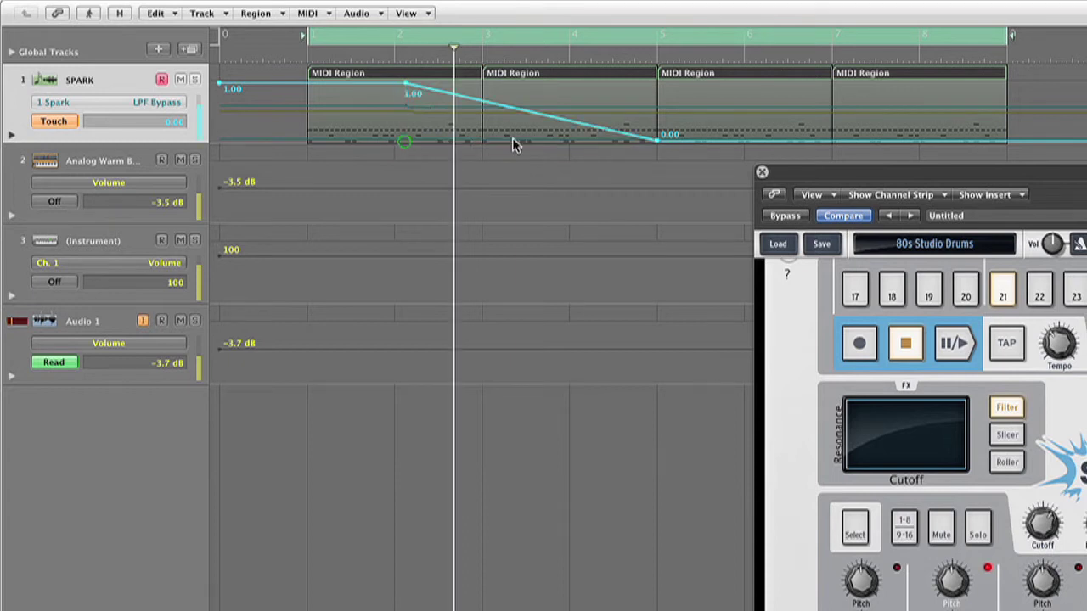
click(658, 138)
click(406, 85)
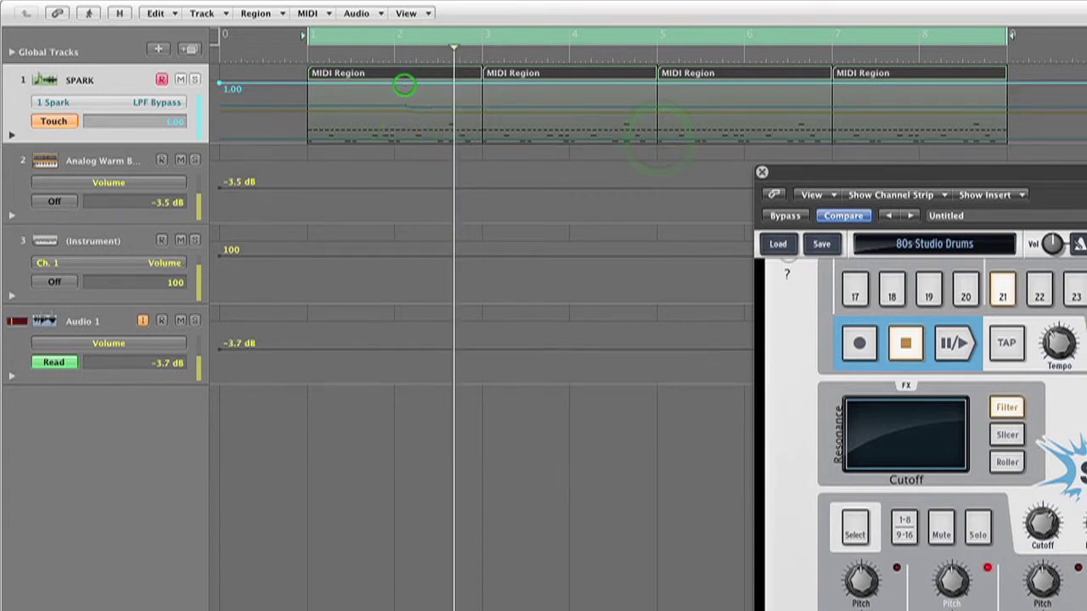
- Build a vertical LPF Bypass drop from 1.00 to 0.00 partway through bar 2, removing the surplus automation points
click(427, 88)
drag(443, 88, 434, 149)
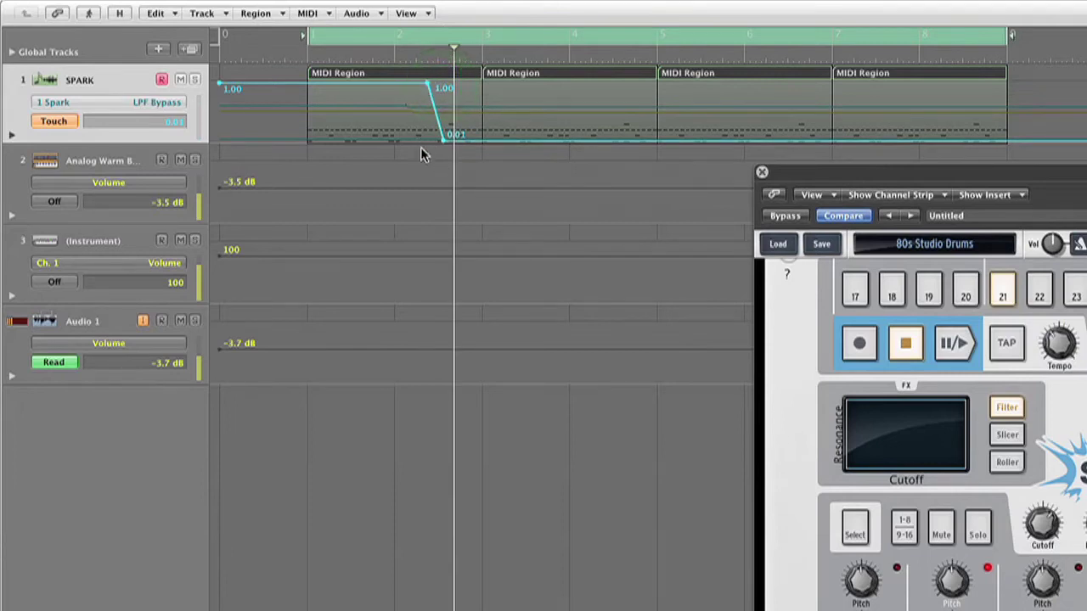
click(441, 139)
click(427, 85)
drag(427, 87, 427, 144)
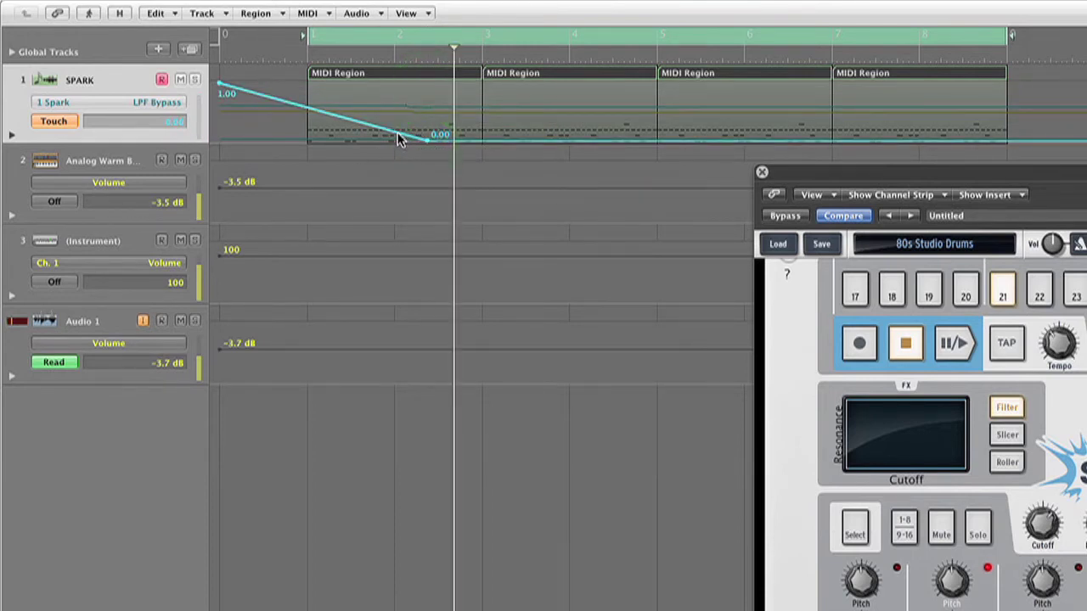
drag(399, 138, 428, 88)
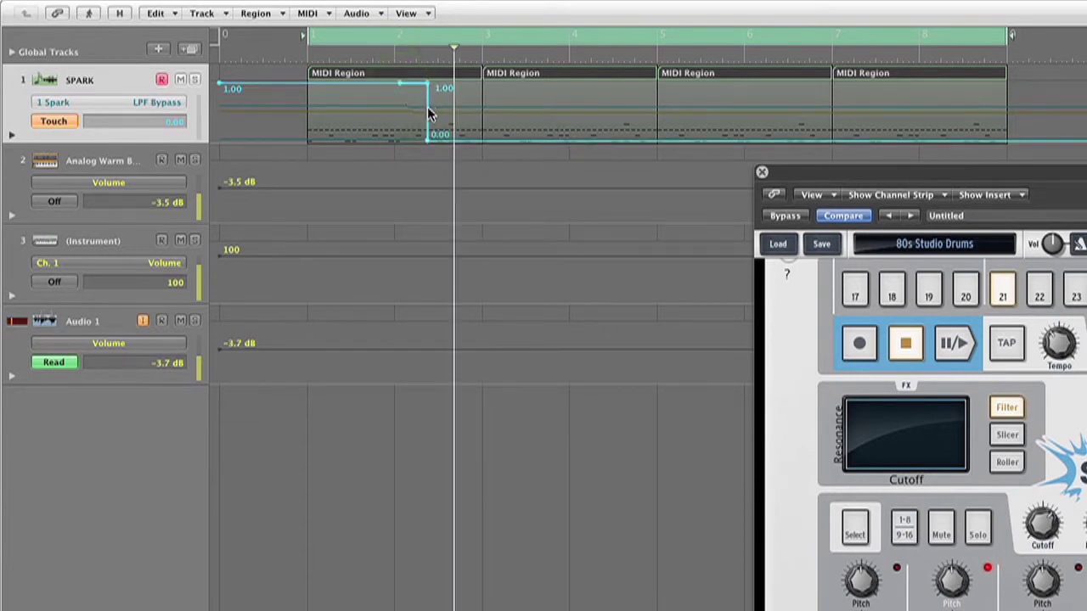
click(401, 84)
- Add a vertical LPF Bypass rise from 0.00 to 1.00 at bar 5
drag(658, 146, 654, 94)
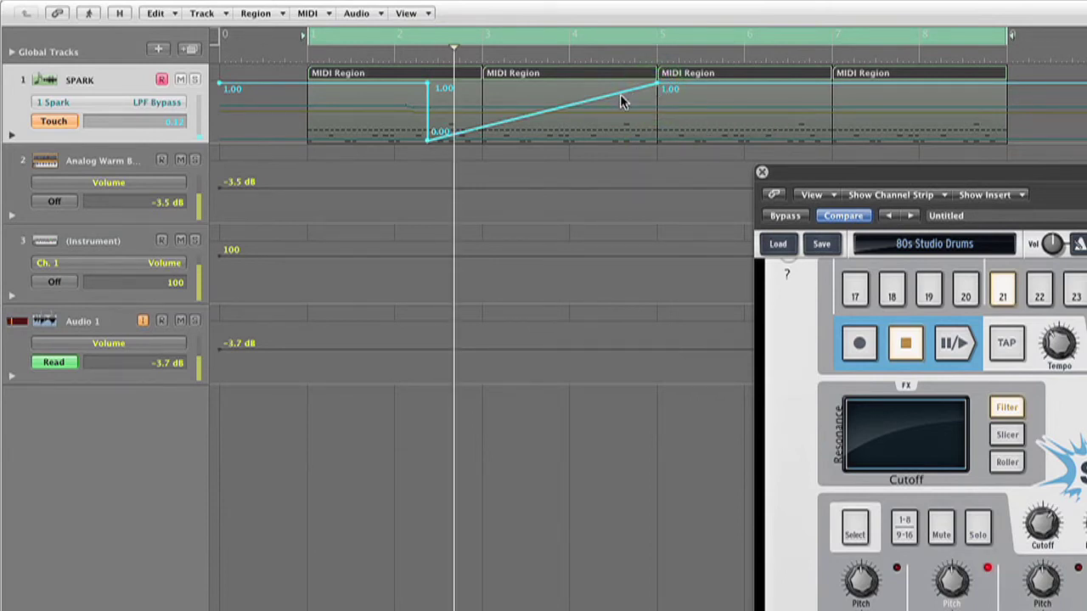
click(621, 94)
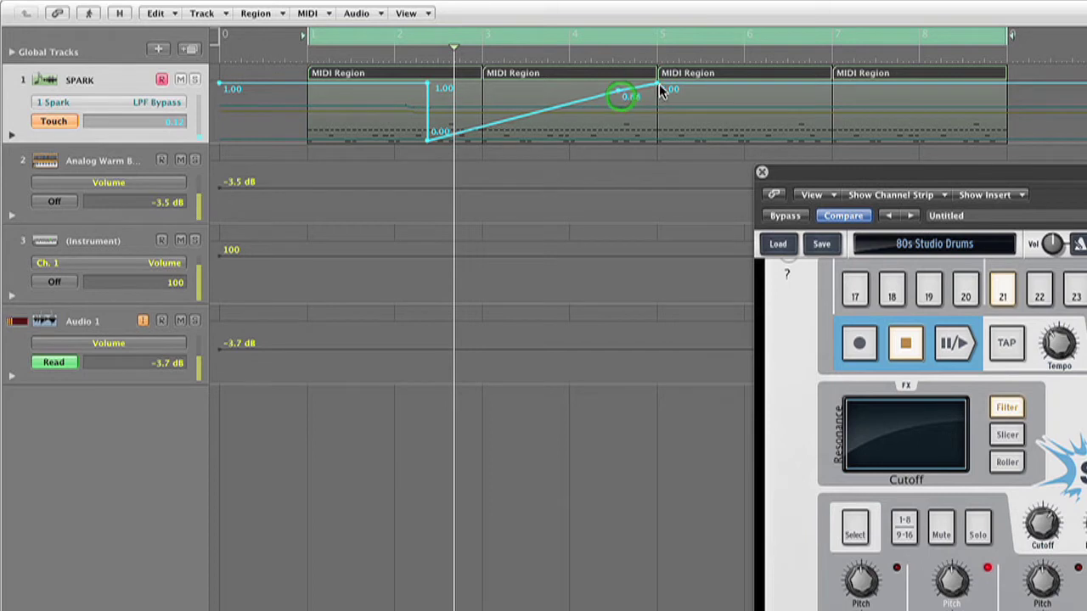
drag(620, 94, 657, 138)
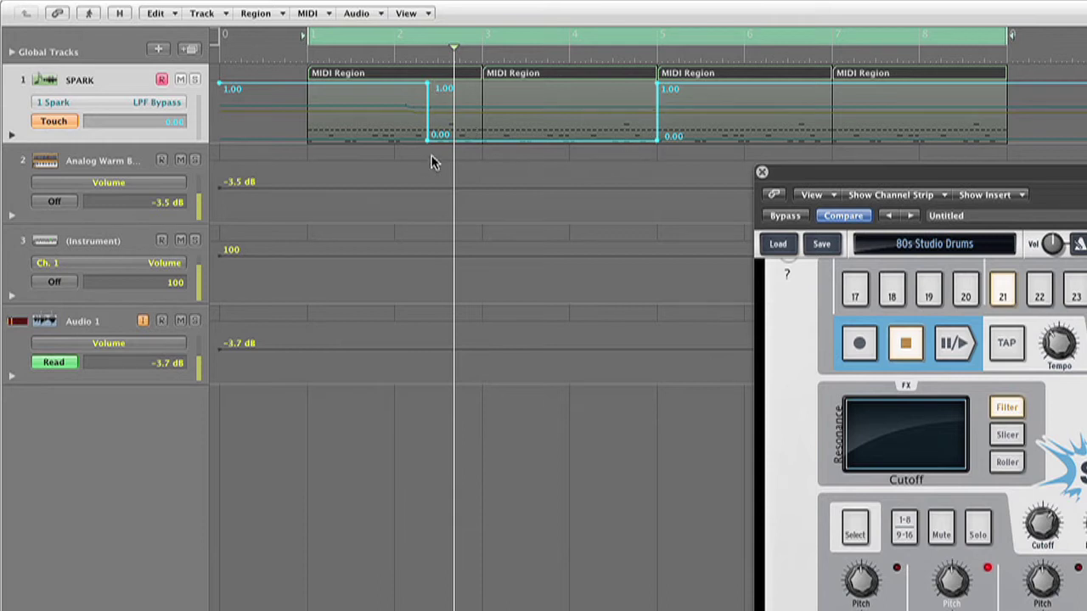
- With the Automation Select Tool, move the LPF Bypass drop to bar 3 and select the rise at bar 5
key(Escape)
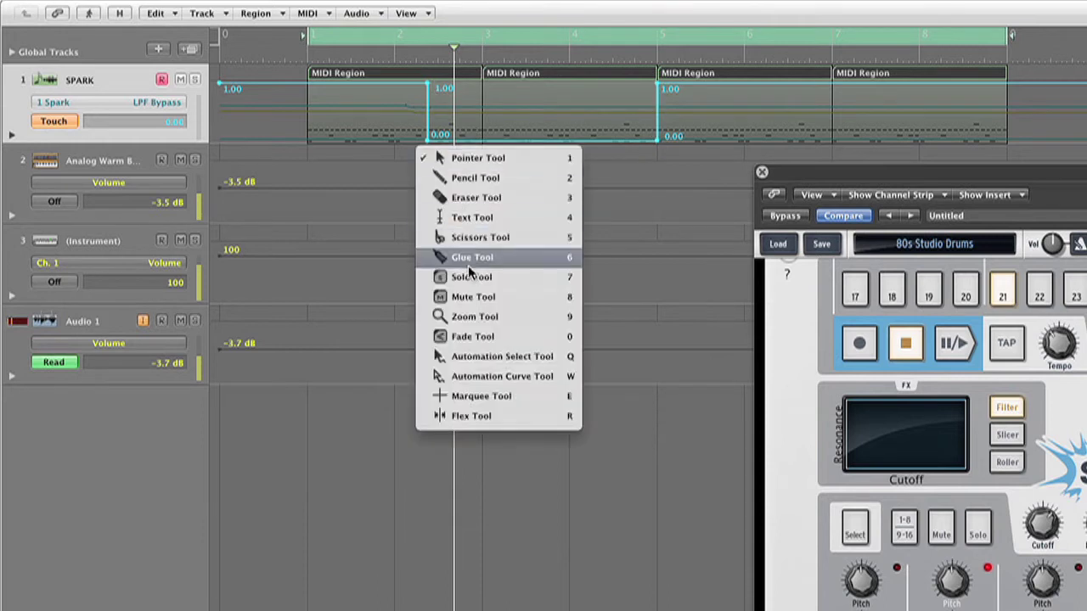
click(497, 356)
drag(415, 96, 482, 143)
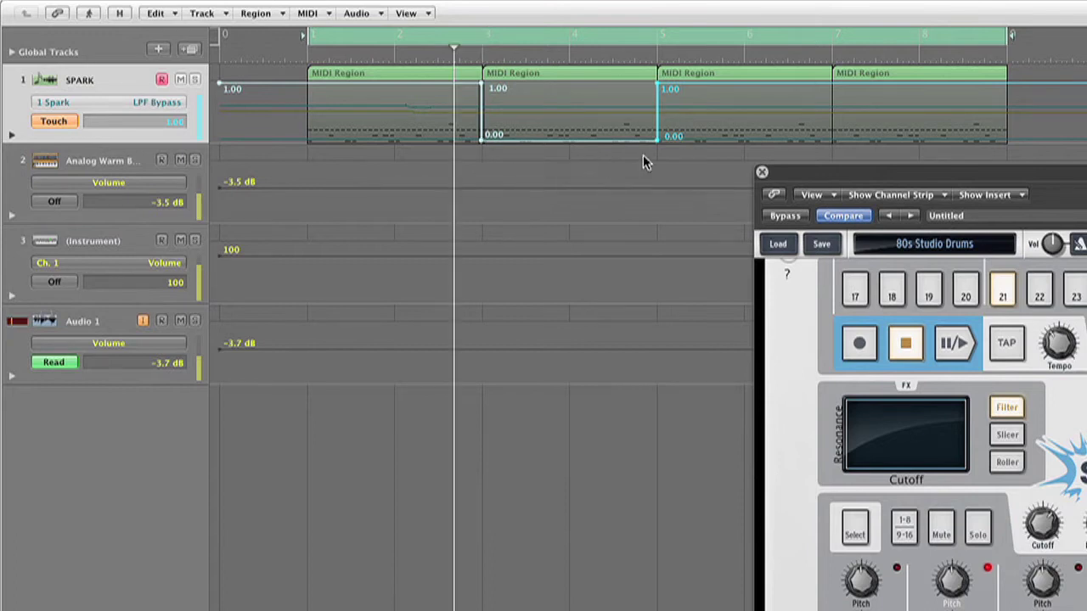
drag(647, 101, 657, 140)
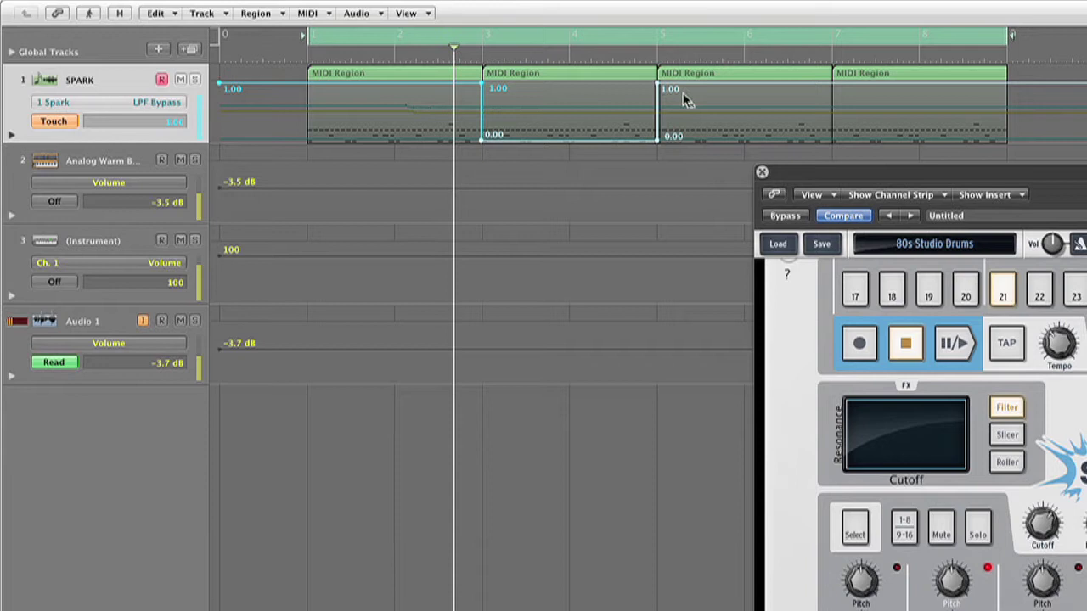
- Display the Master Filter automation on the SPARK track and check that LPF is the chosen filter type in Spark
click(167, 105)
click(187, 91)
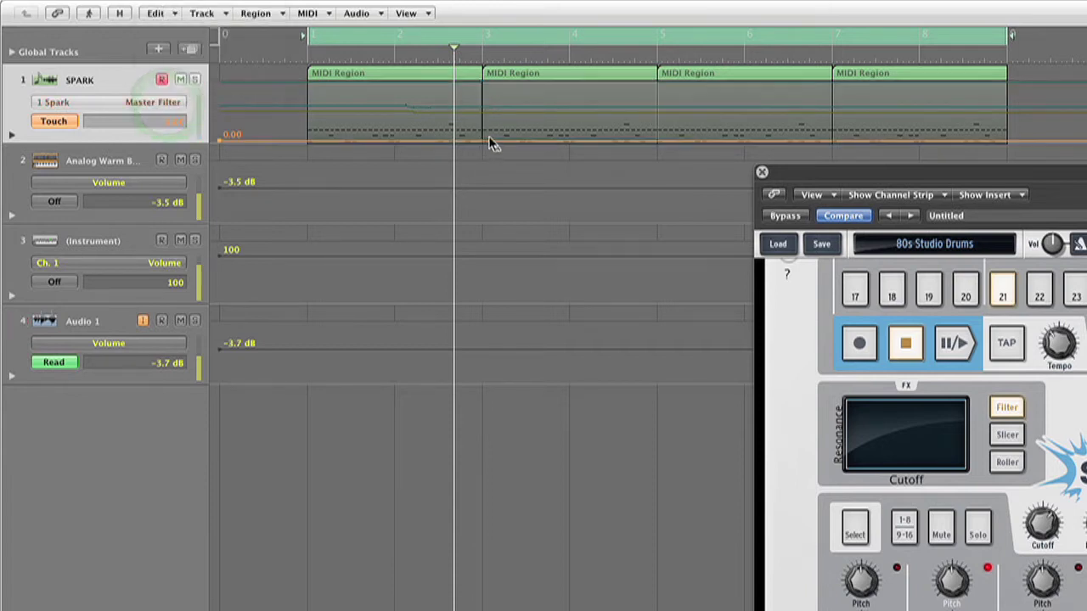
click(1010, 408)
mouse_move(859, 414)
mouse_down()
mouse_move(939, 419)
mouse_move(867, 420)
mouse_up()
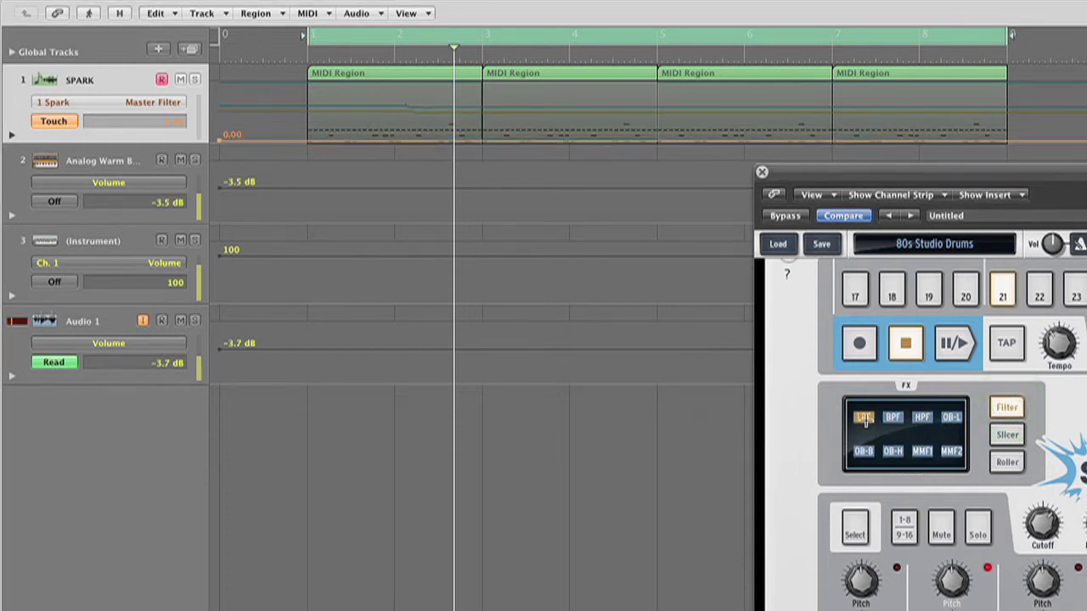
- Display the LPF Bypass automation on the SPARK track again and turn off the cycle range
click(167, 102)
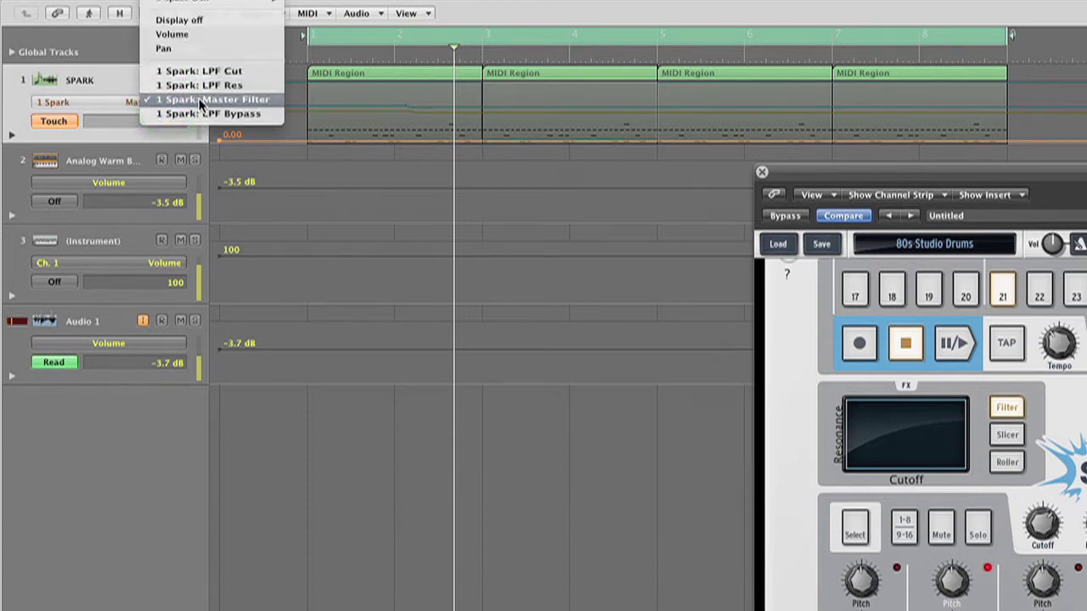
click(631, 191)
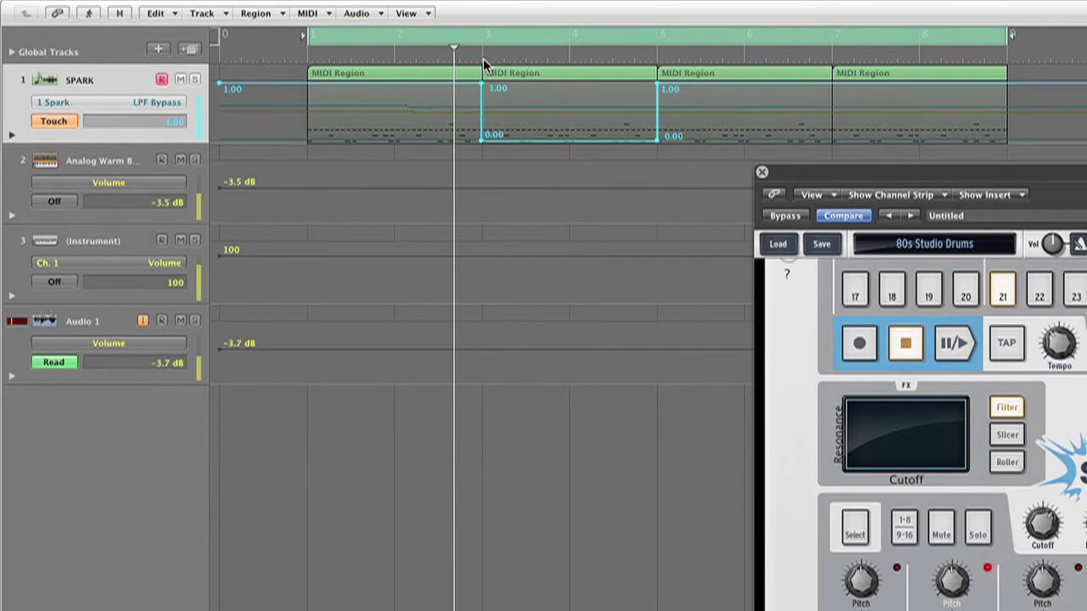
click(500, 38)
click(546, 73)
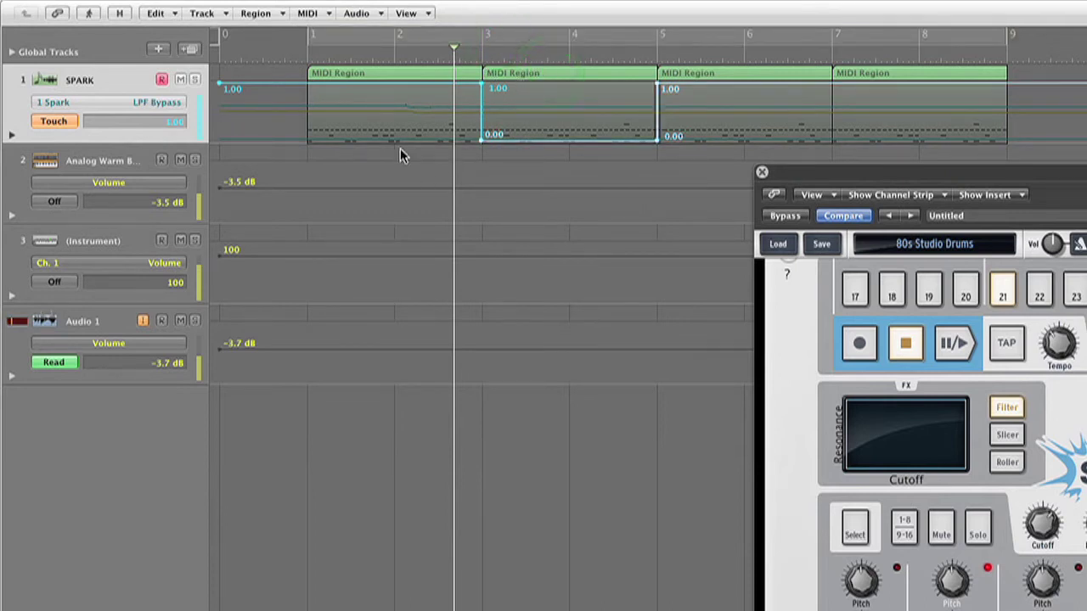
- Return to the Pointer Tool and select the MIDI region starting at bar 3
key(Escape)
click(418, 152)
click(520, 84)
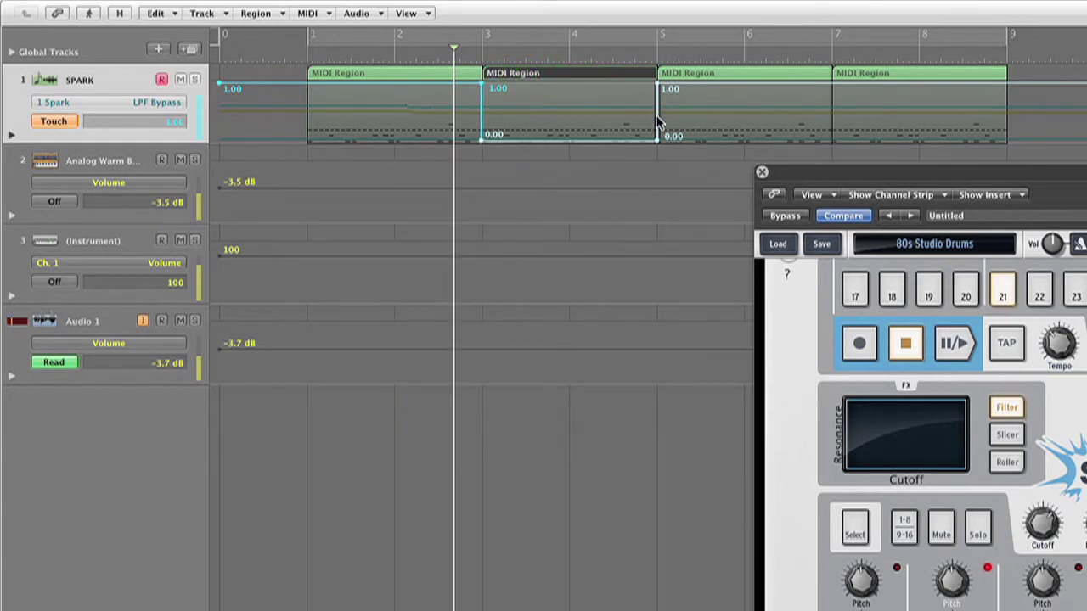
- Display LPF Cut and shape its automation between bars 3 and 5 with points at 0.49, 0.65, 0.30, 0.25, 0.37 and 0.78
click(151, 102)
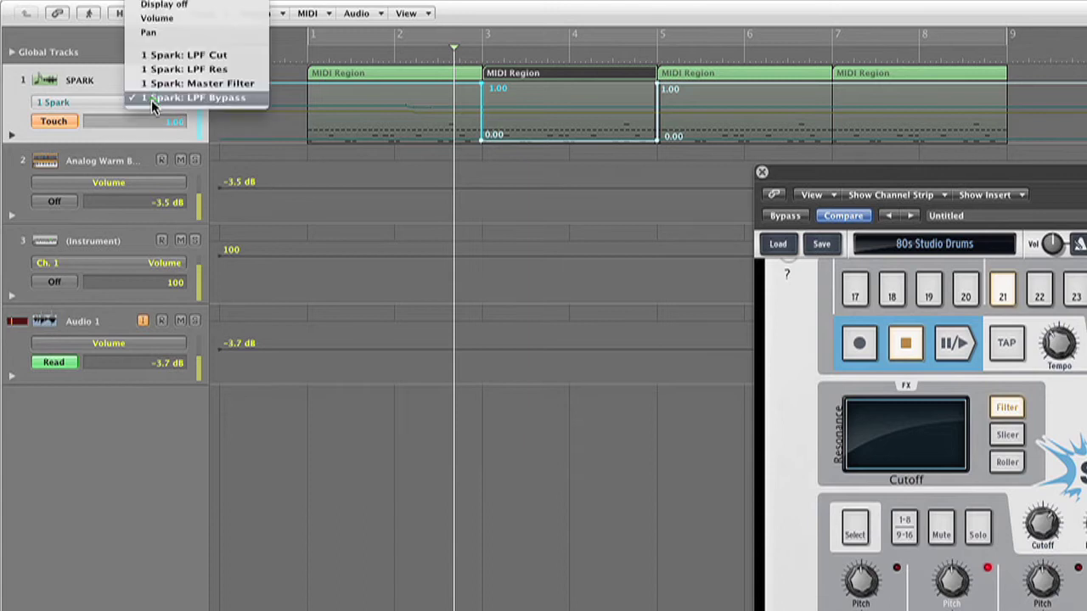
click(193, 56)
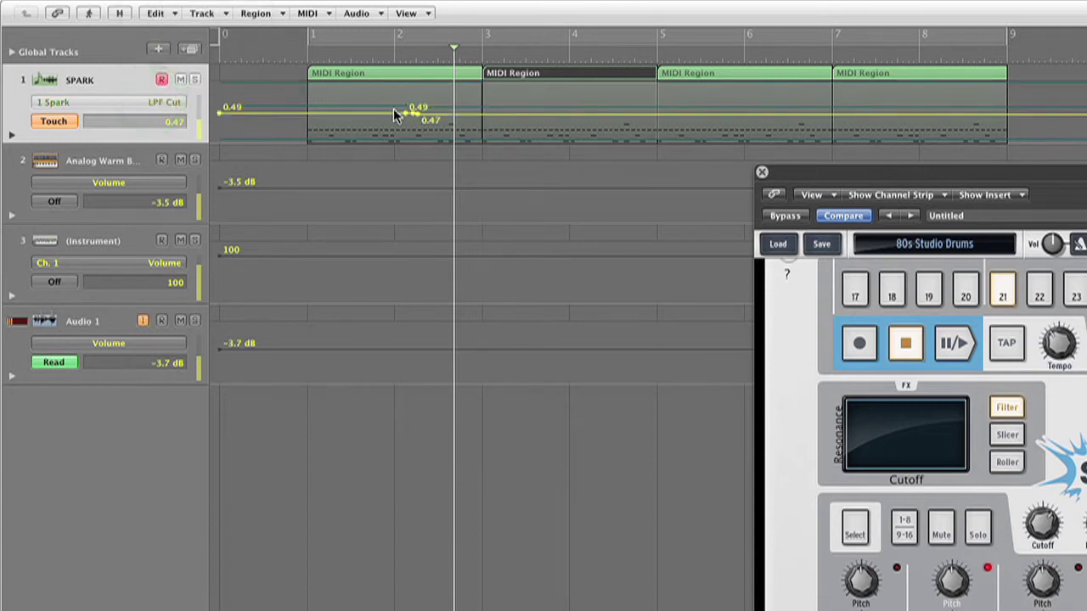
drag(405, 115, 658, 113)
drag(413, 113, 659, 90)
click(626, 126)
key(space)
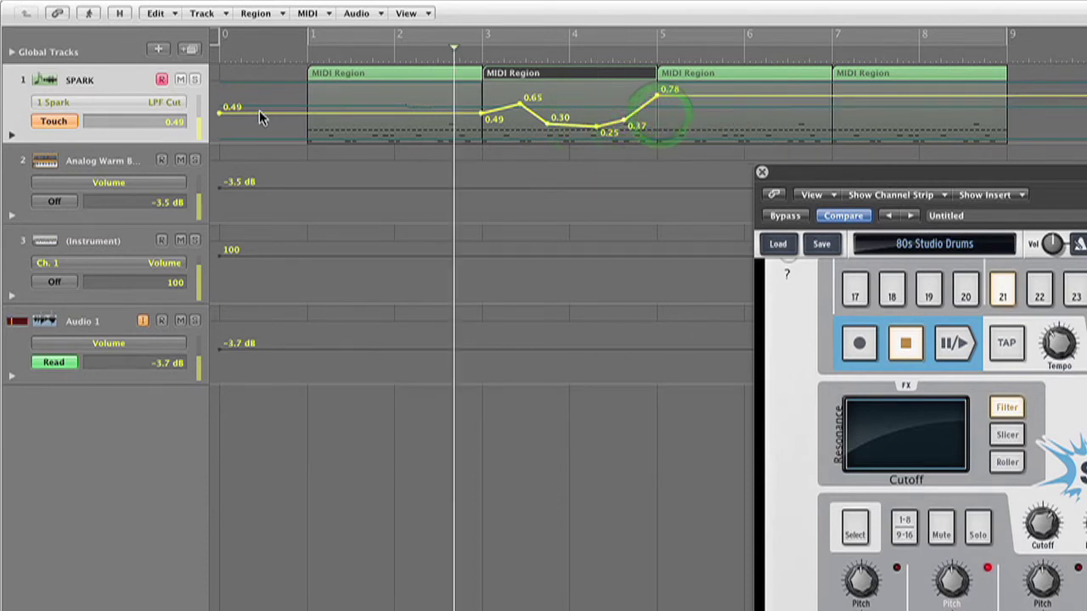
- Display LPF Res on the SPARK track and shape its automation between bars 3 and 5 with points at 0.47, 0.67, 0.90, 0.85 and 0.47
click(150, 103)
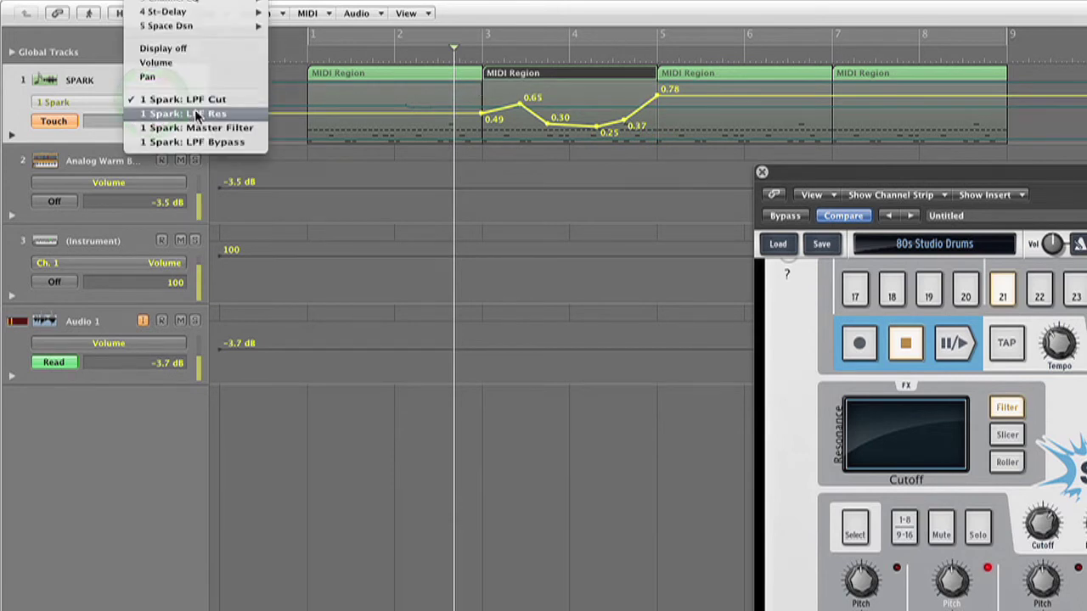
click(195, 114)
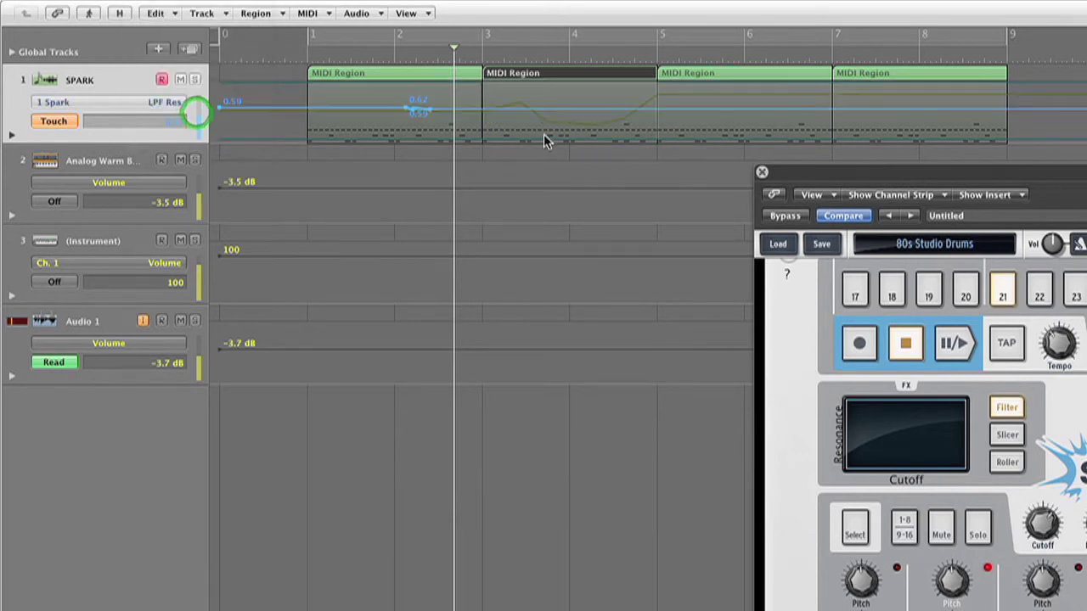
click(400, 108)
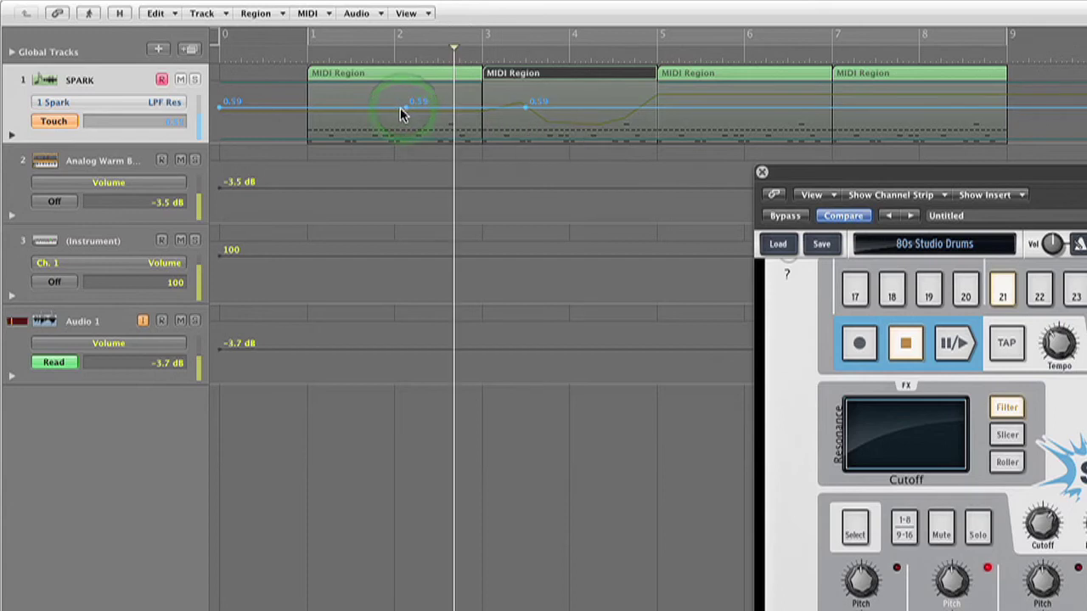
drag(400, 108, 585, 108)
click(585, 109)
click(482, 110)
click(655, 105)
drag(538, 111, 526, 101)
click(593, 108)
drag(592, 102, 564, 88)
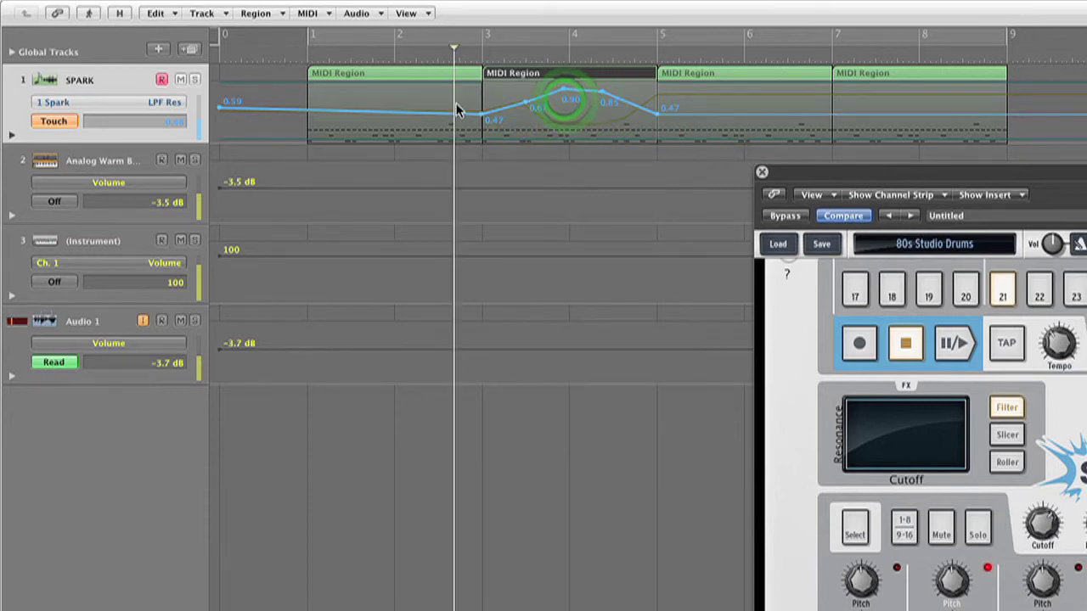
- Review the LPF Cut, Master Filter and LPF Bypass automation of the SPARK track one after another
click(161, 107)
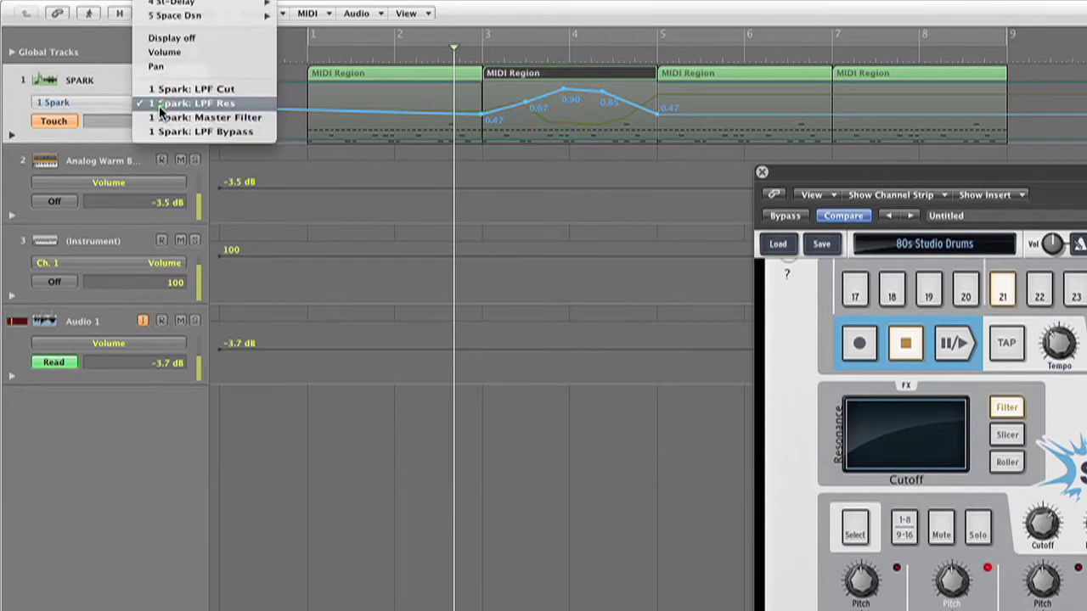
click(214, 89)
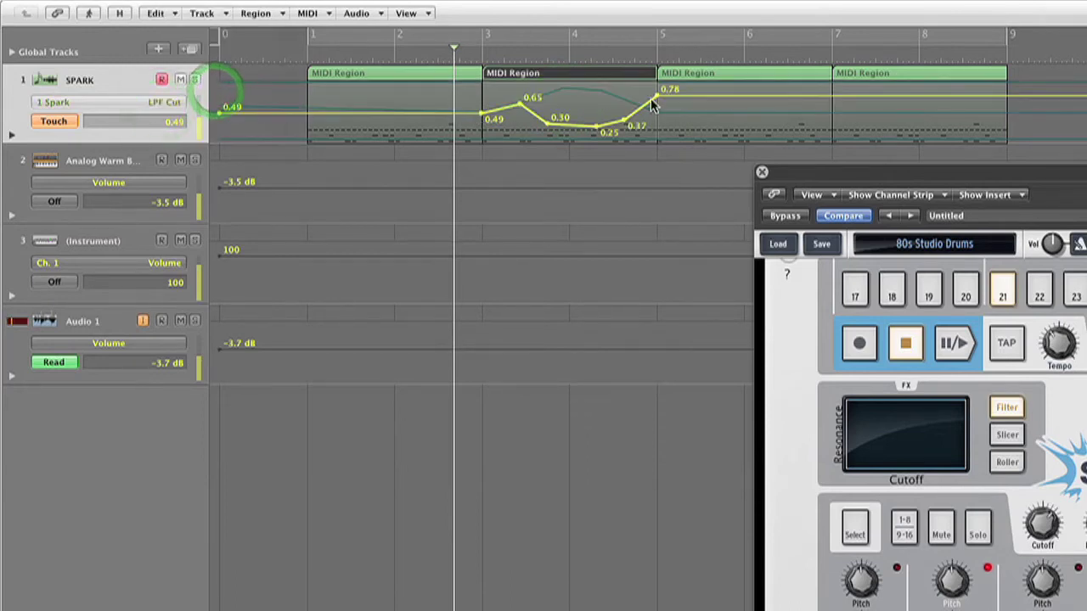
click(178, 108)
click(243, 129)
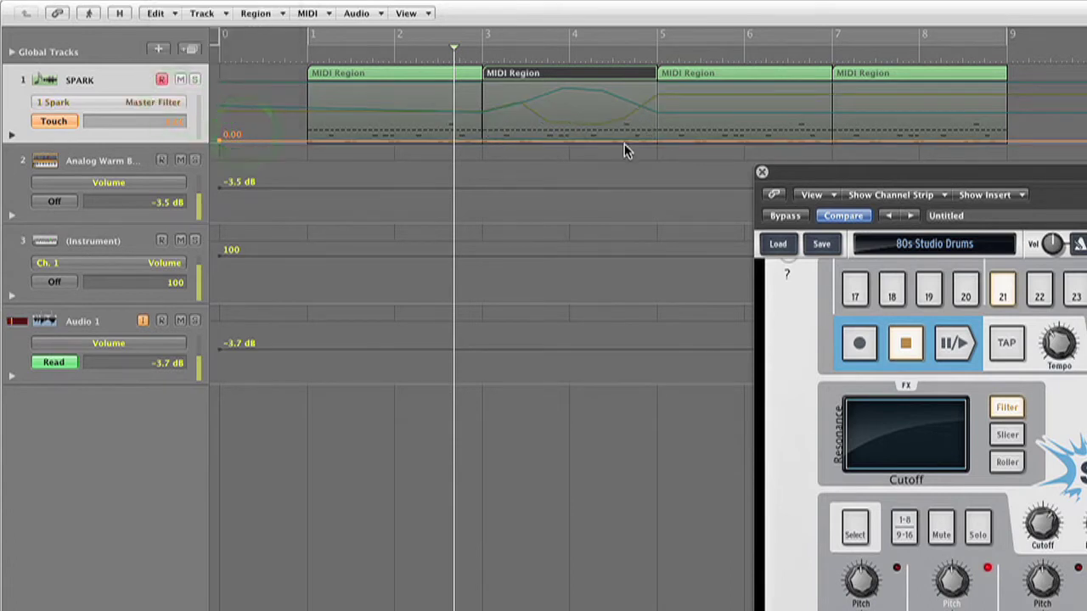
click(170, 111)
click(187, 114)
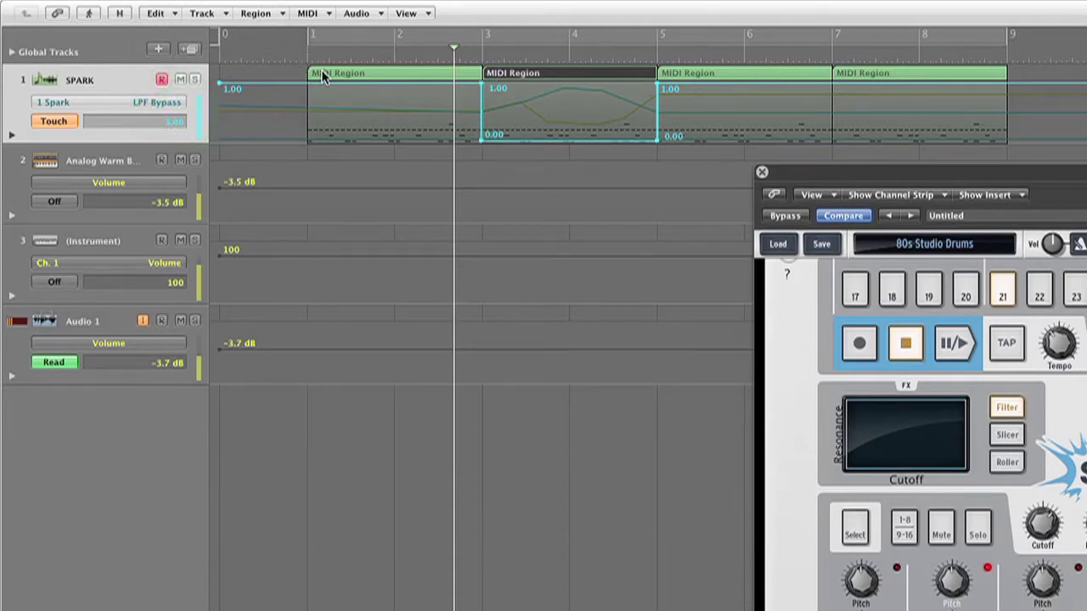
- Deselect the MIDI region and play the automated section from just before bar 1, restarting it once, then stop after bar 5
click(288, 74)
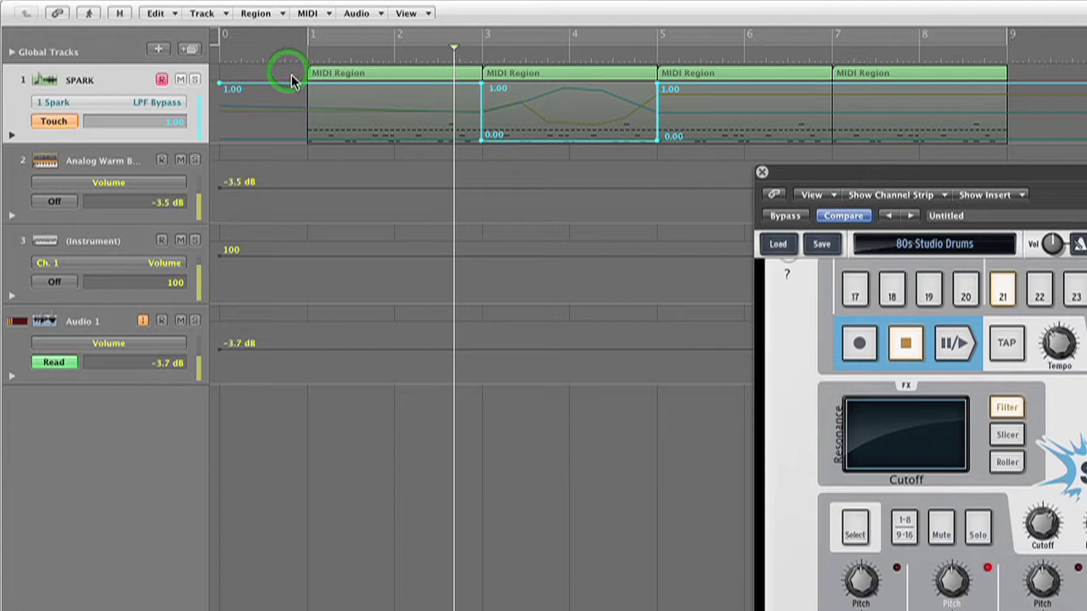
key(space)
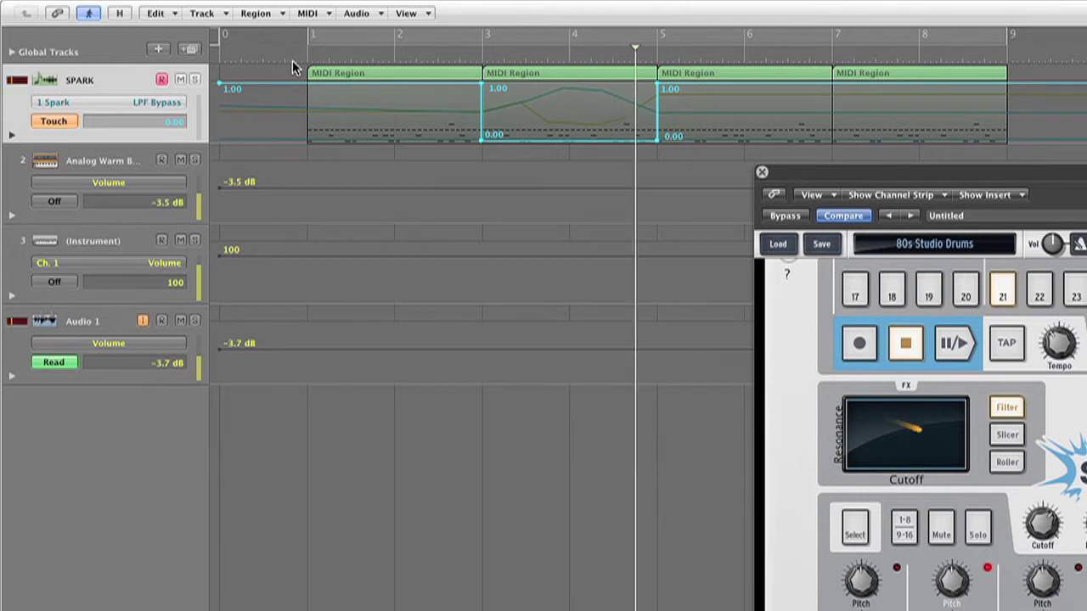
click(291, 59)
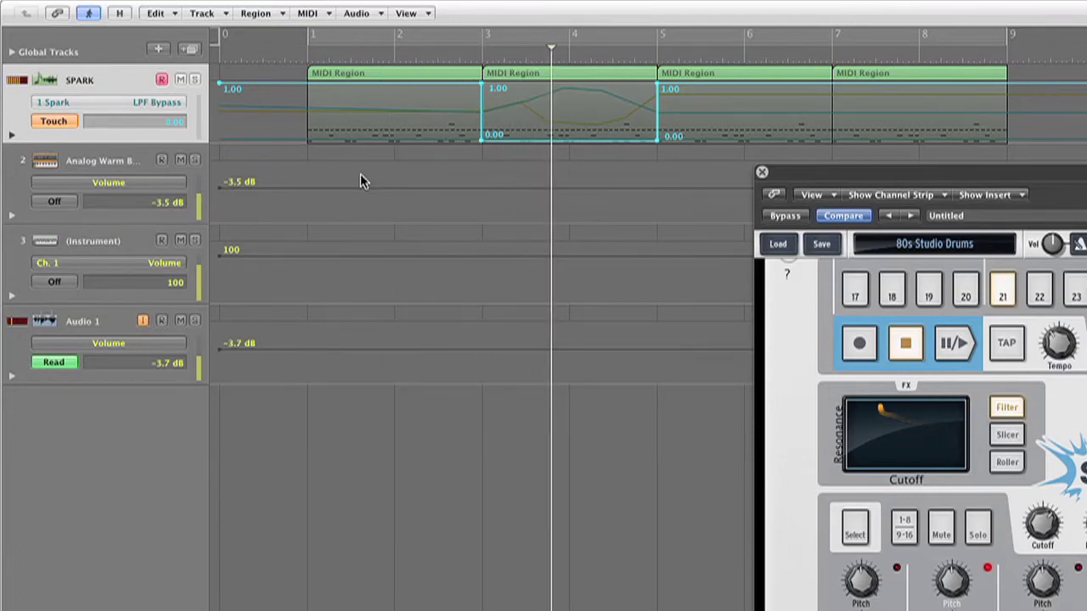
key(space)
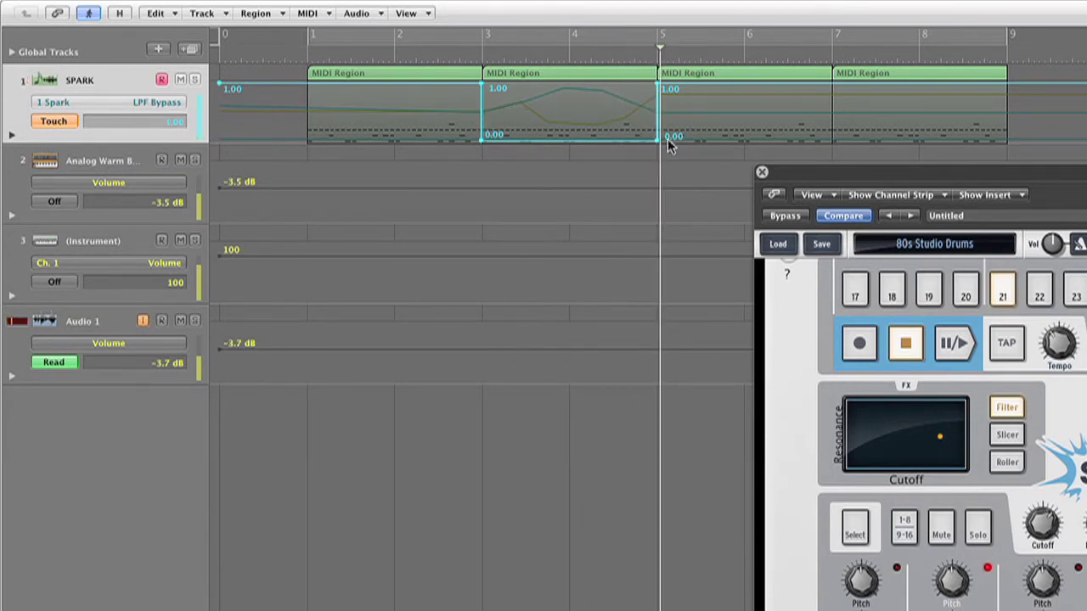
- Try several filter types in Spark's FX pad, settle on OB-B, and display the LPF Bypass automation again
click(1008, 410)
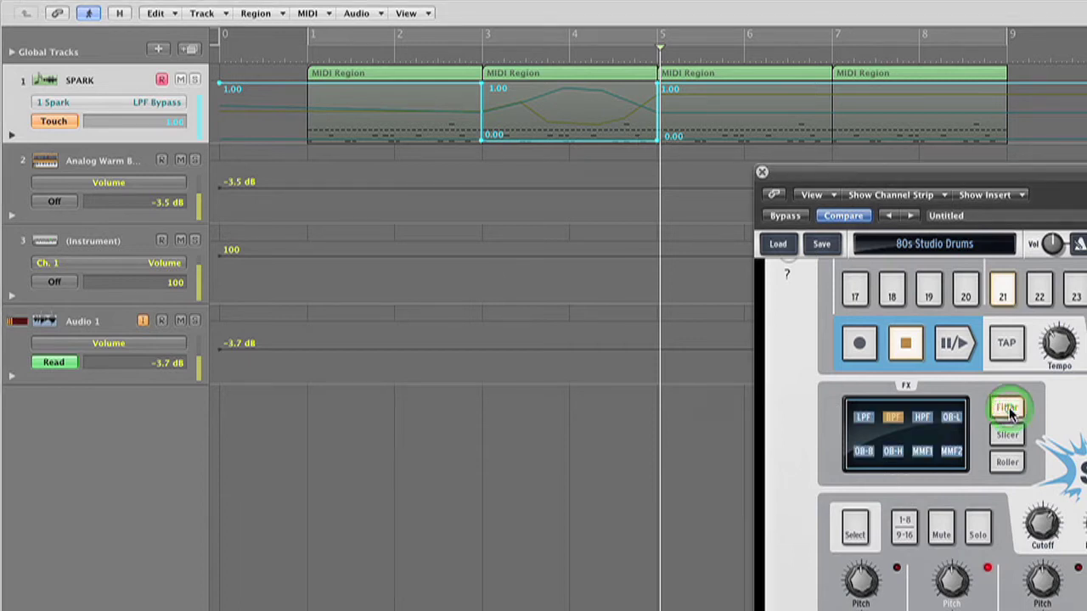
click(922, 417)
click(864, 452)
click(922, 417)
click(892, 451)
click(863, 452)
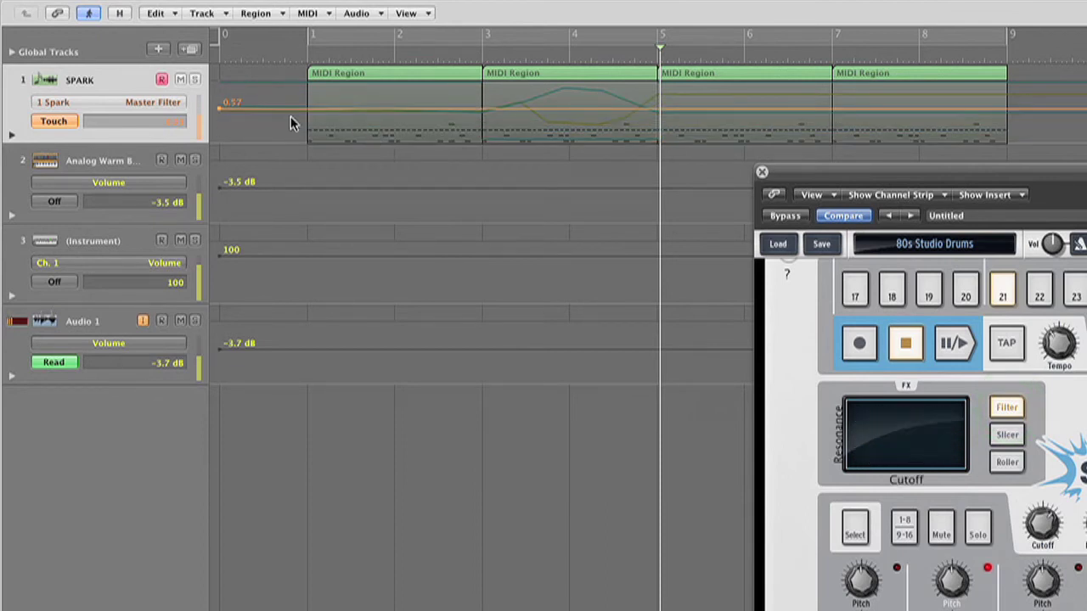
click(170, 100)
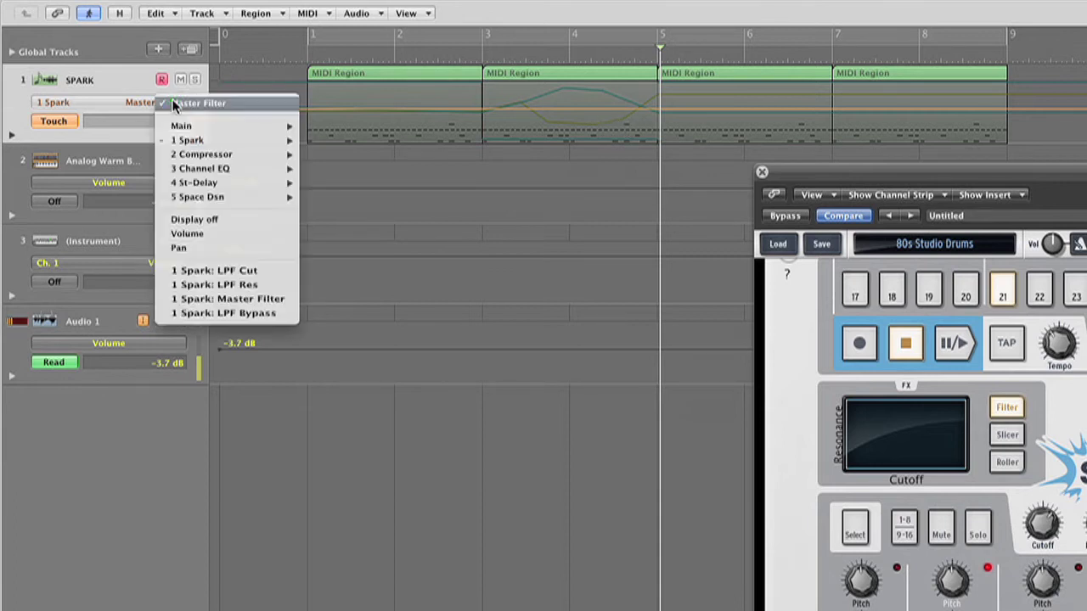
click(243, 314)
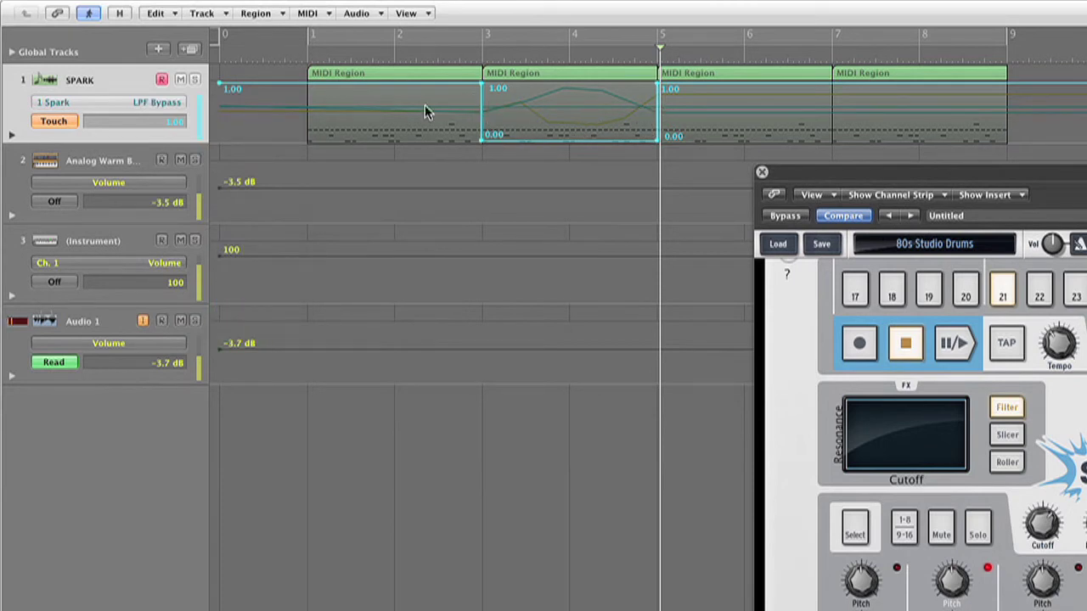
- Display the LPF Res automation and set its first point at the start of the SPARK track to 0.47
click(187, 101)
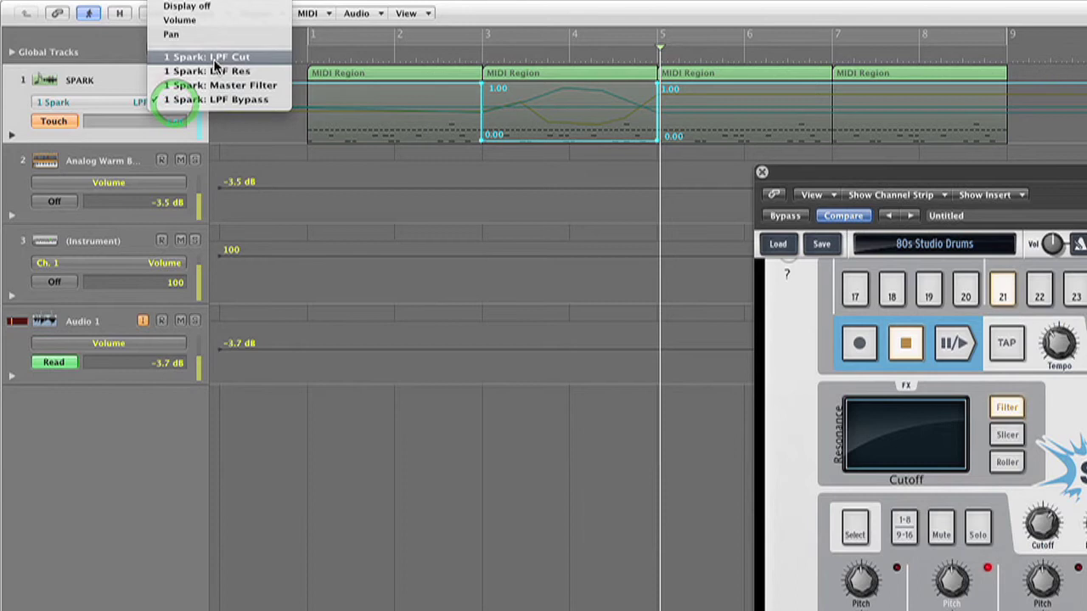
click(214, 58)
click(151, 102)
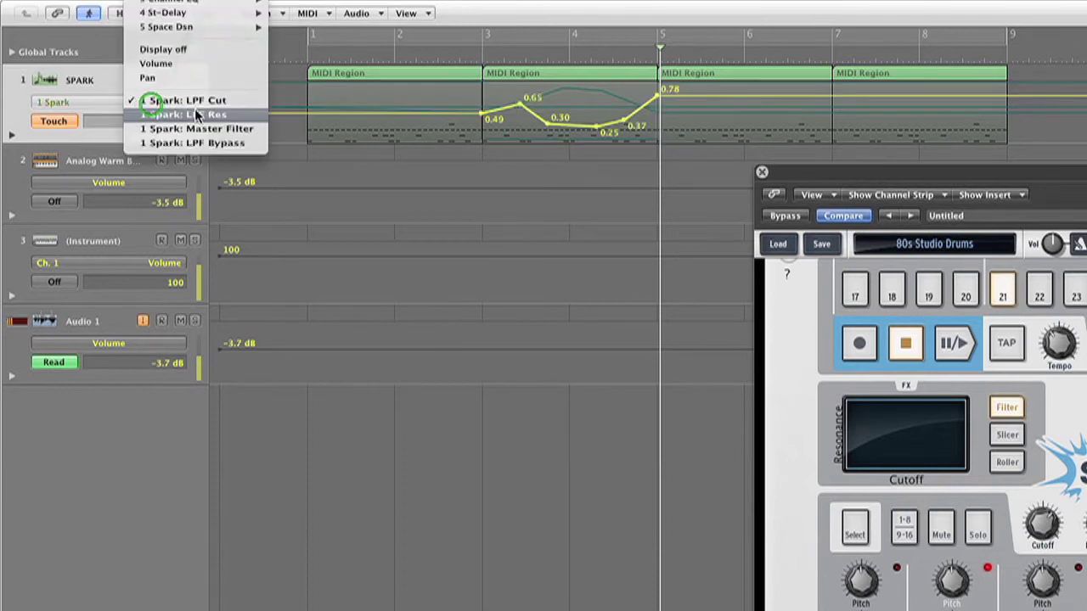
click(197, 114)
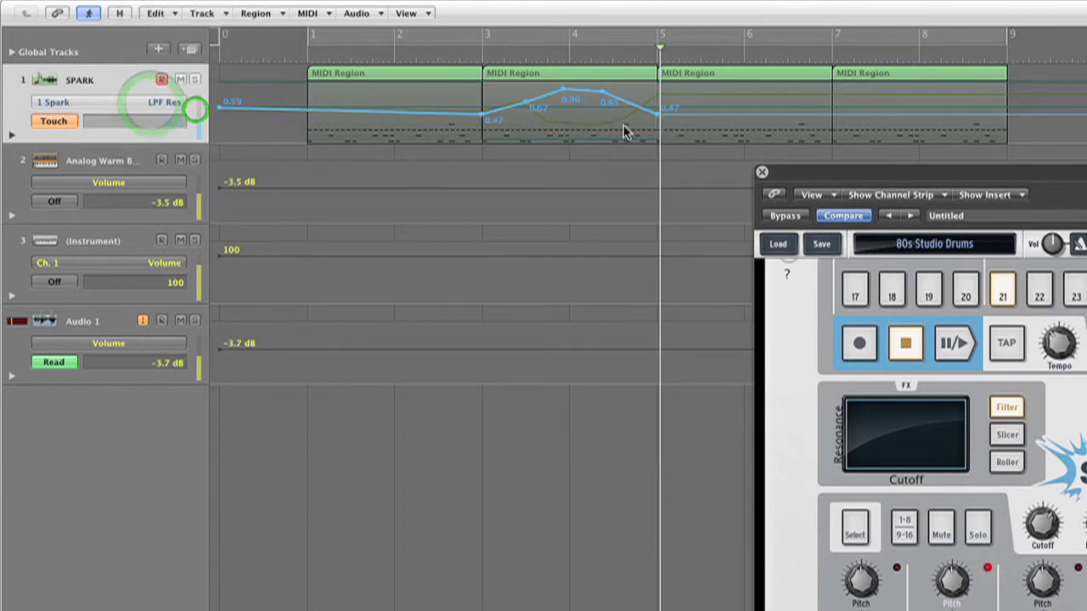
click(218, 110)
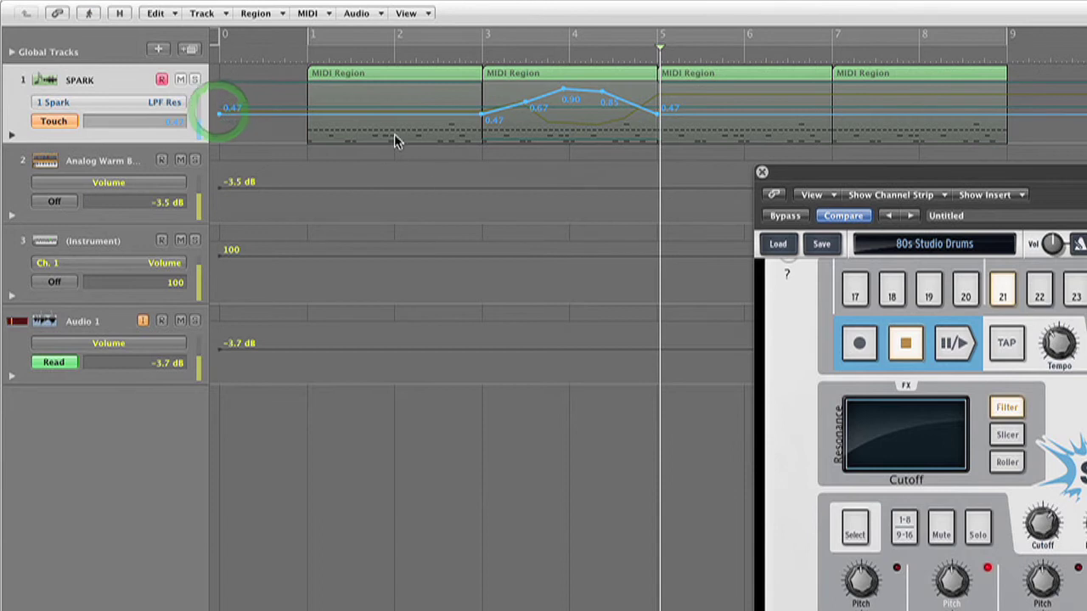
- Display the LPF Bypass automation and play the SPARK track from just before bar 1 to about bar 5
click(162, 103)
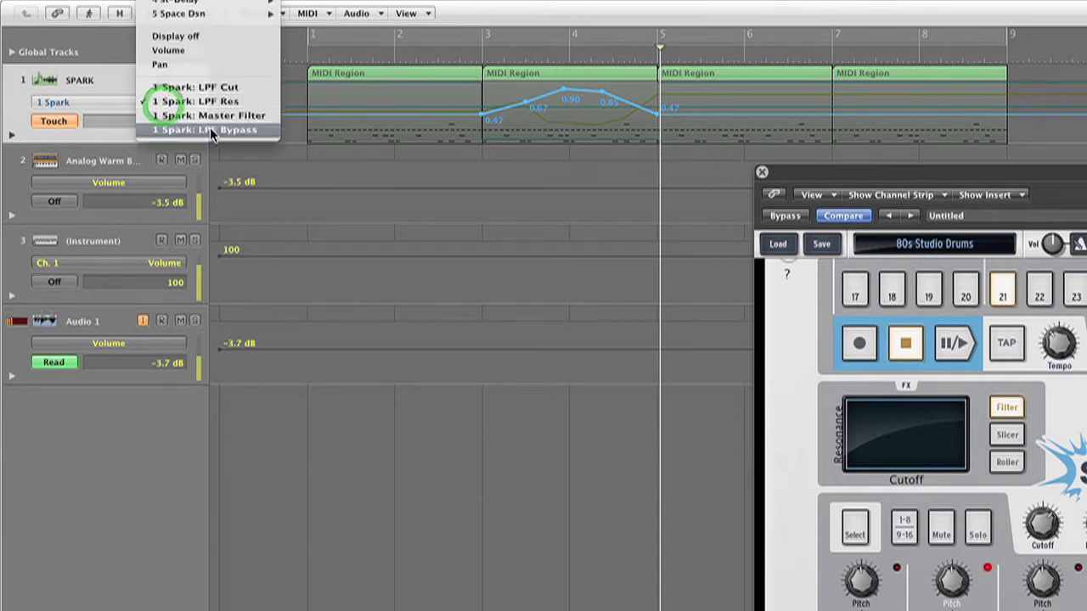
click(211, 127)
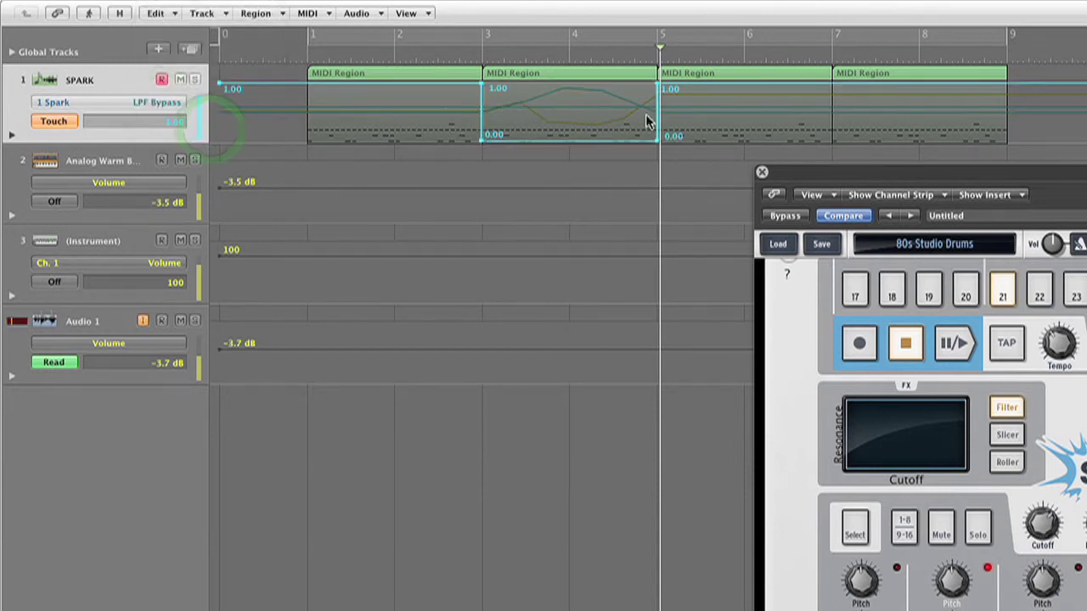
double_click(296, 54)
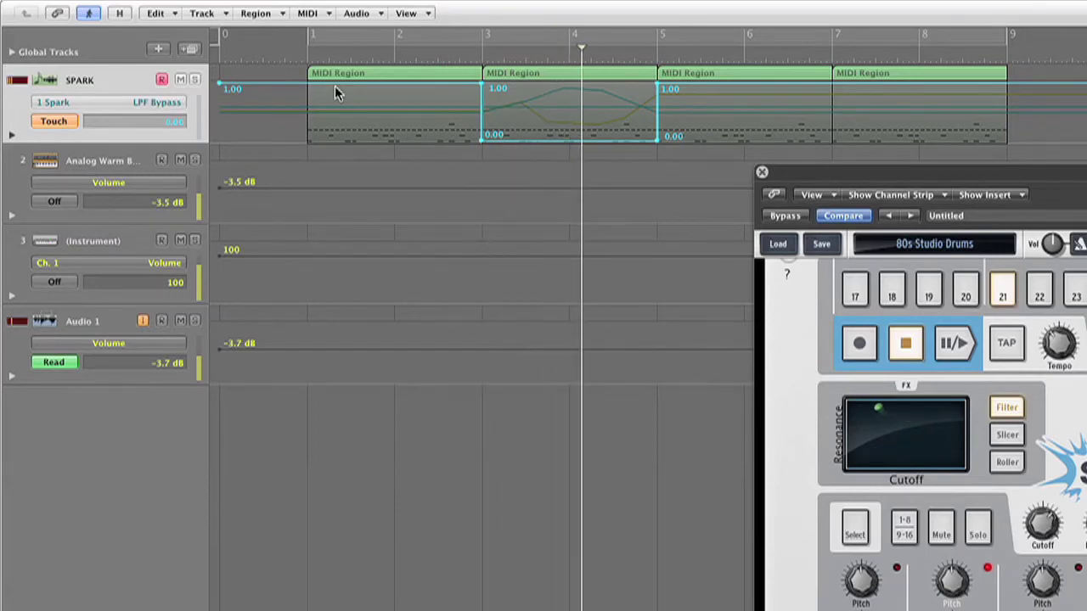
key(space)
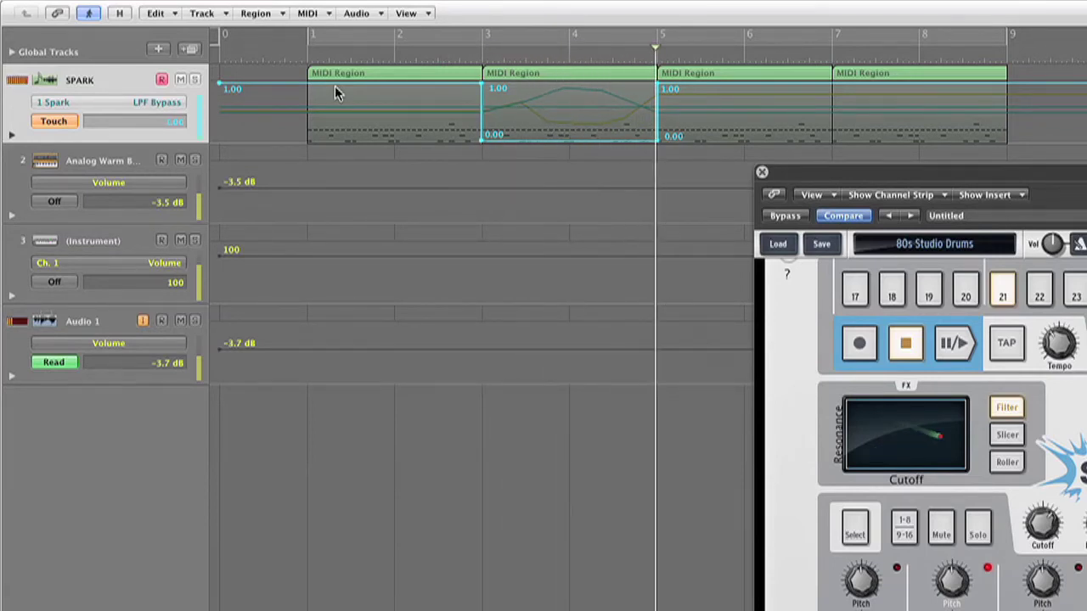
- Change Spark's filter type to HPF and display the LPF Bypass automation on the SPARK track
click(1013, 410)
drag(1013, 408, 895, 444)
click(943, 421)
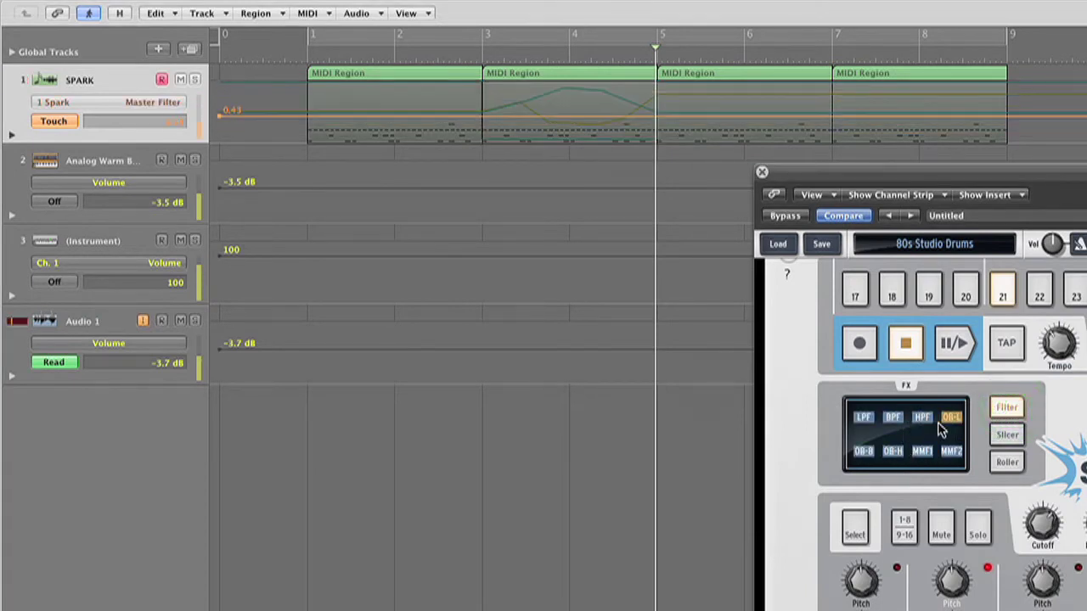
click(925, 423)
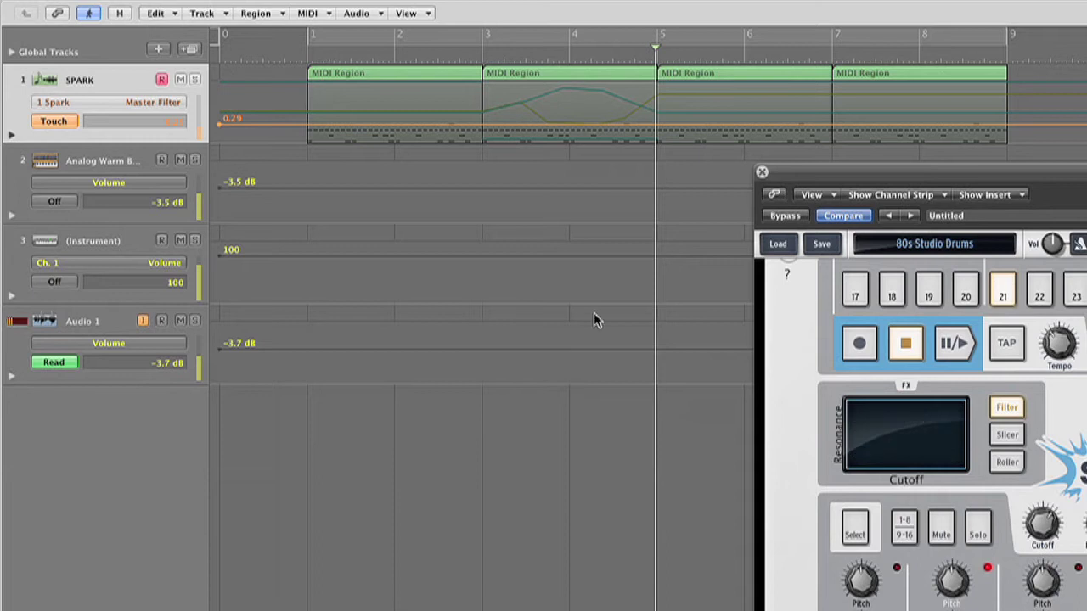
click(170, 102)
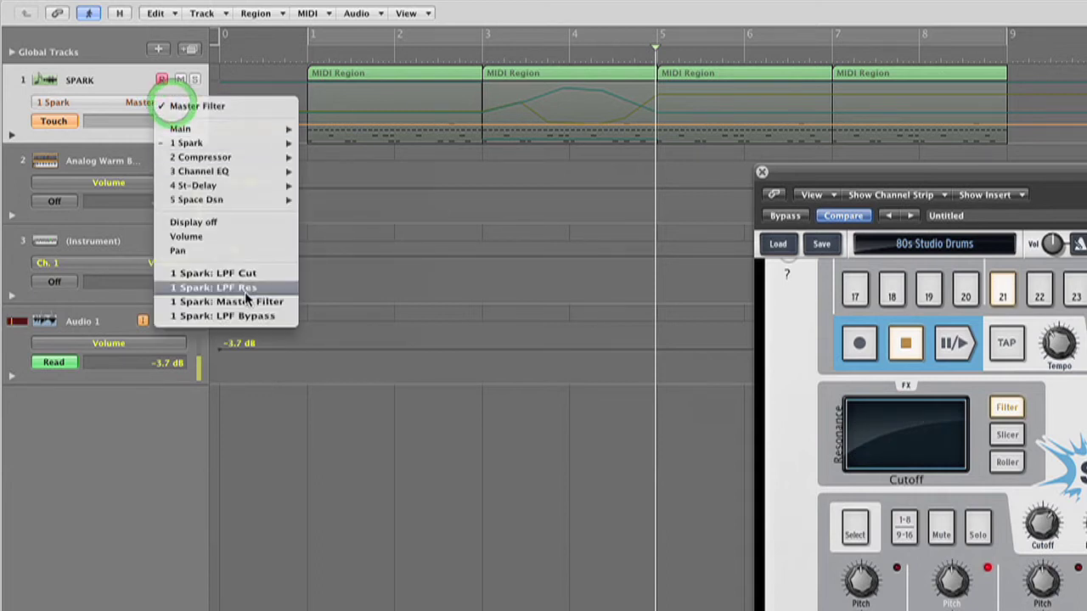
click(253, 315)
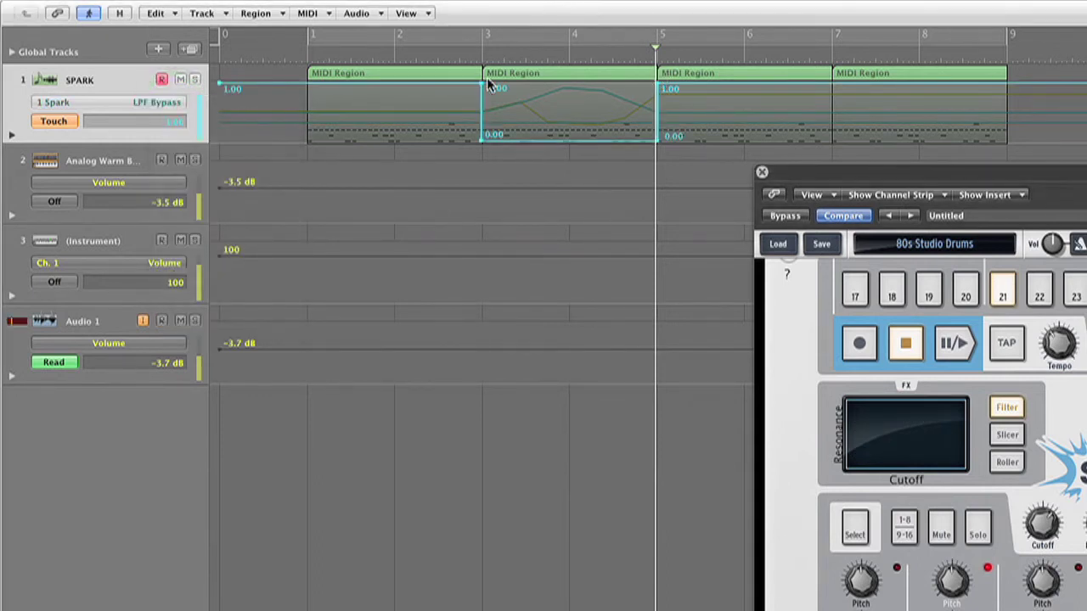
- Reshape the LPF Cut points between bars 3 and 5 to 0.78, 0.70, 0.66, 0.86 and 0.63, and play from before bar 1
click(460, 54)
click(166, 102)
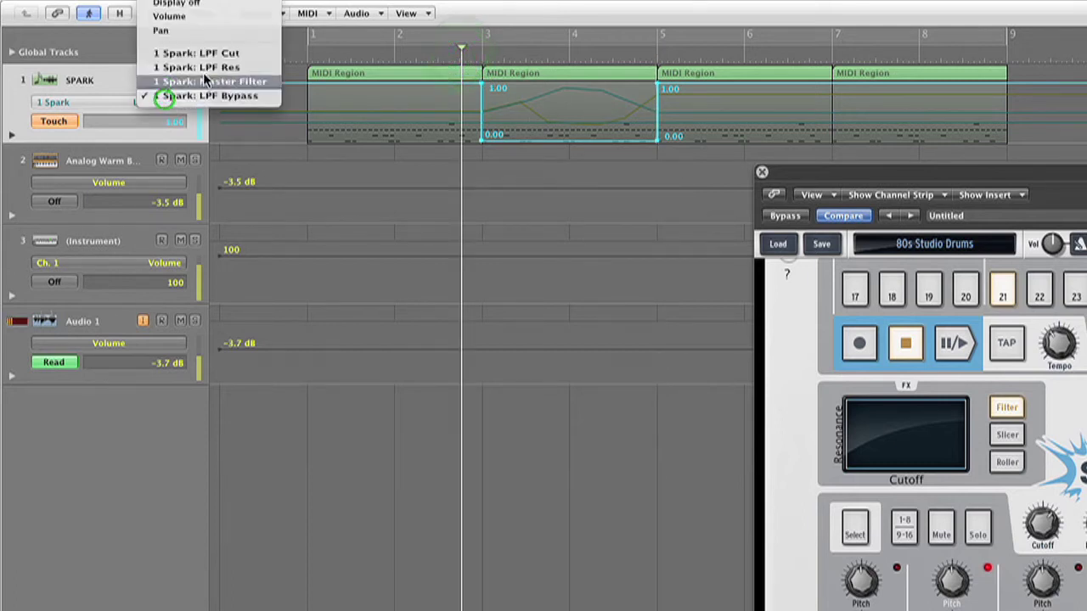
click(206, 54)
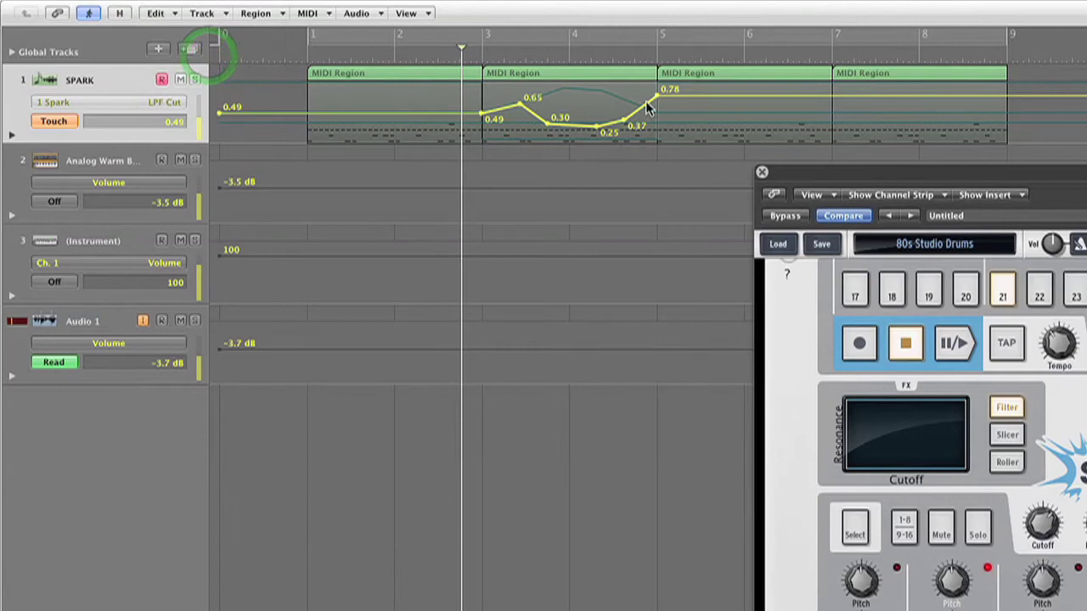
drag(657, 102, 647, 119)
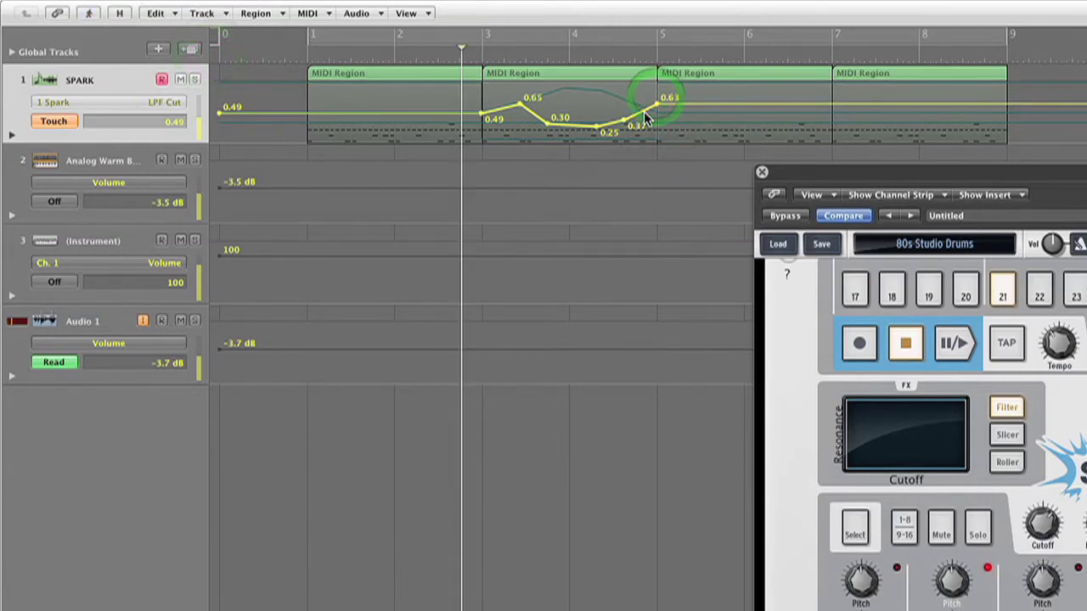
click(289, 57)
drag(519, 100, 520, 92)
drag(548, 127, 548, 99)
drag(599, 126, 625, 91)
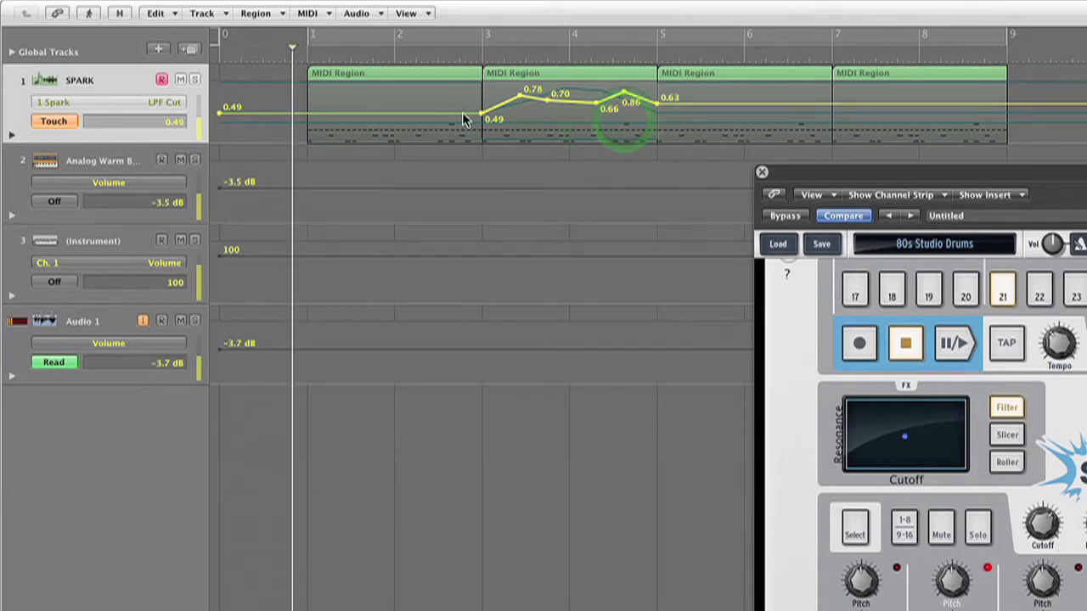
key(space)
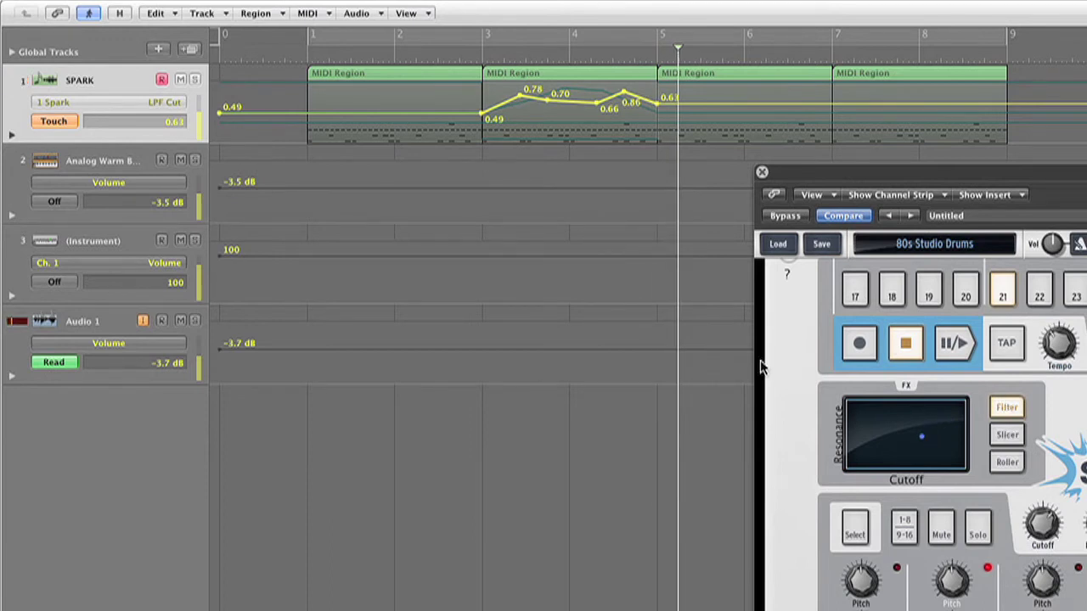
- Delete all automation data of the whole project
click(209, 15)
mouse_move(238, 31)
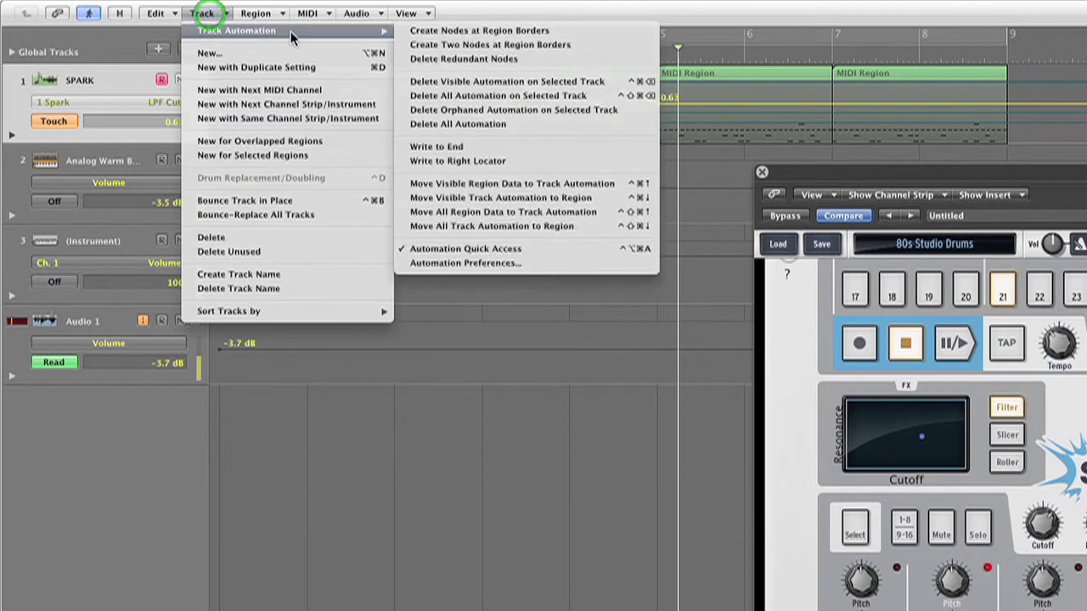
click(495, 126)
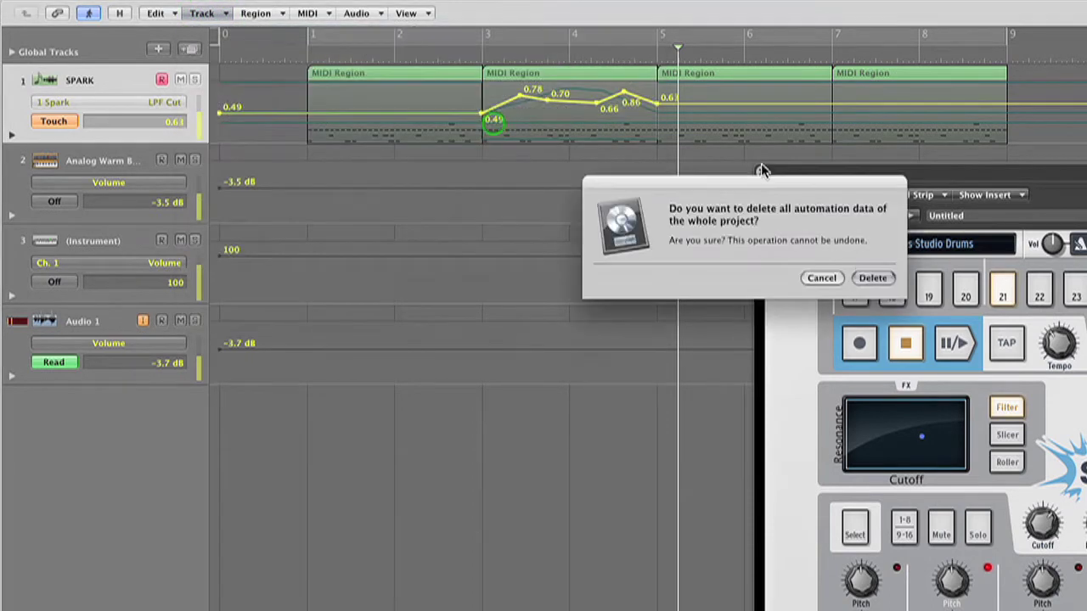
click(877, 277)
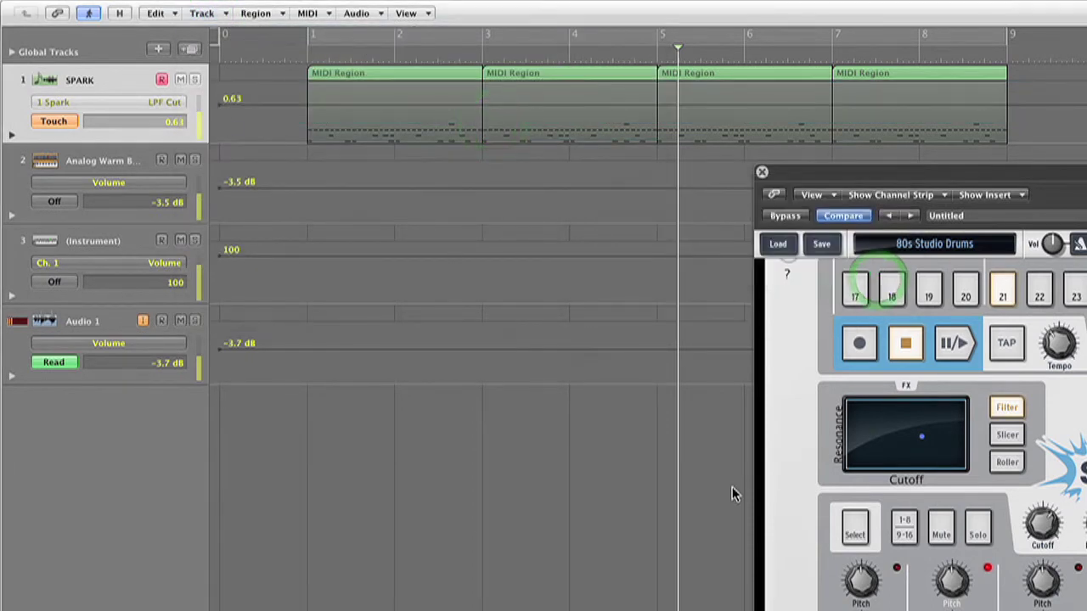
- Switch Spark's pad effect to Slicer in Tape mode, with the playhead just before bar 1
click(1006, 436)
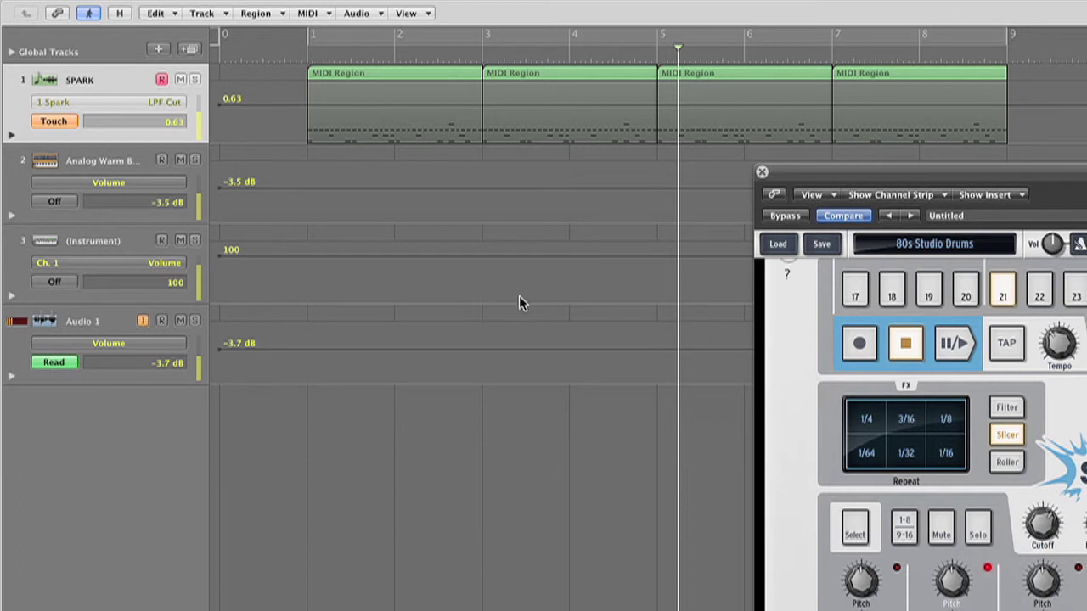
click(295, 53)
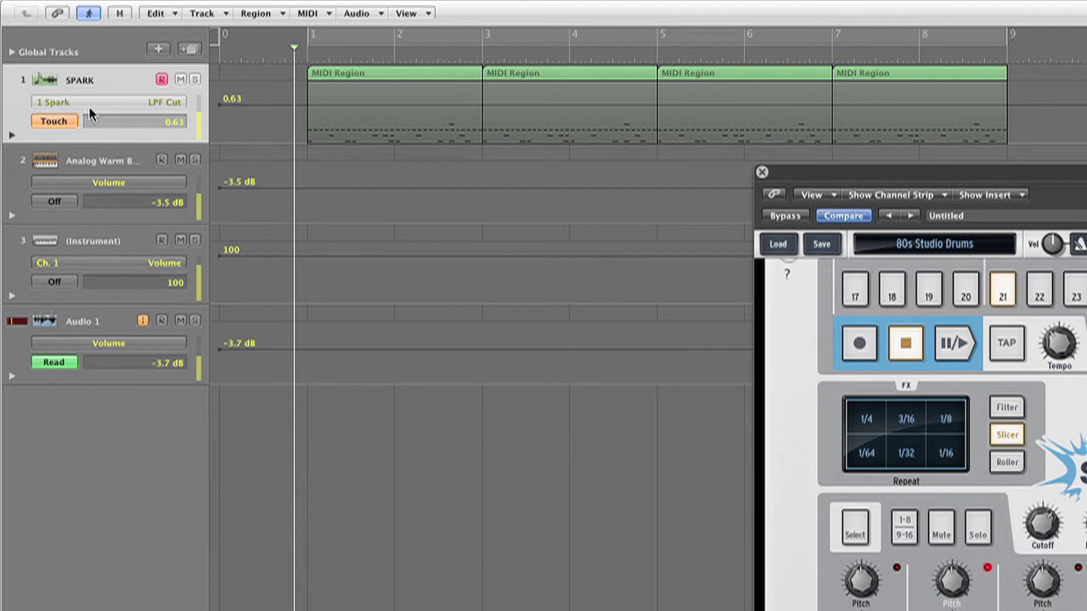
click(1006, 409)
click(1007, 434)
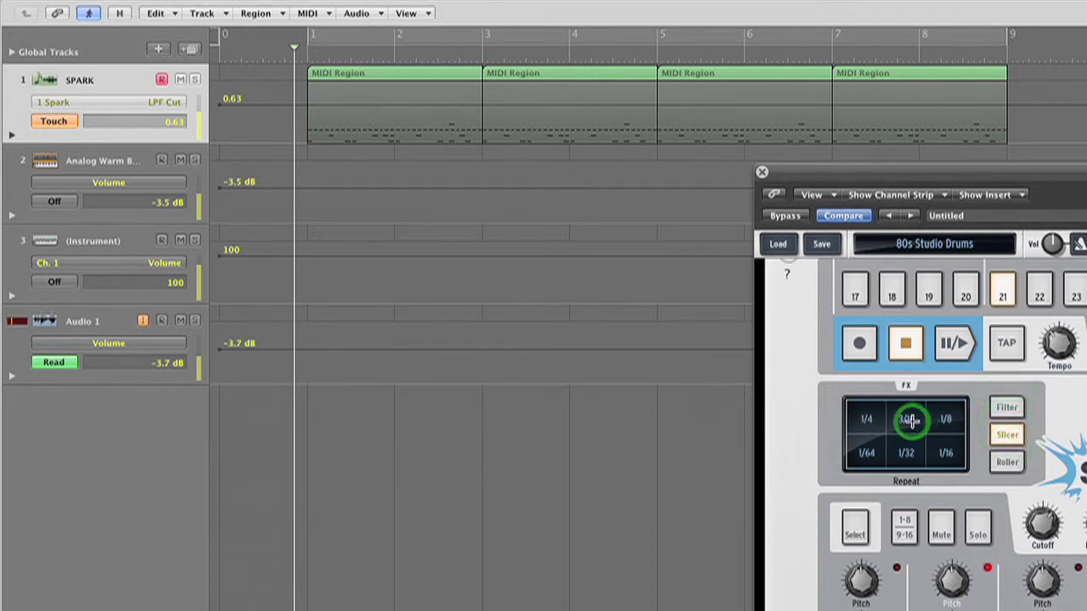
click(1008, 435)
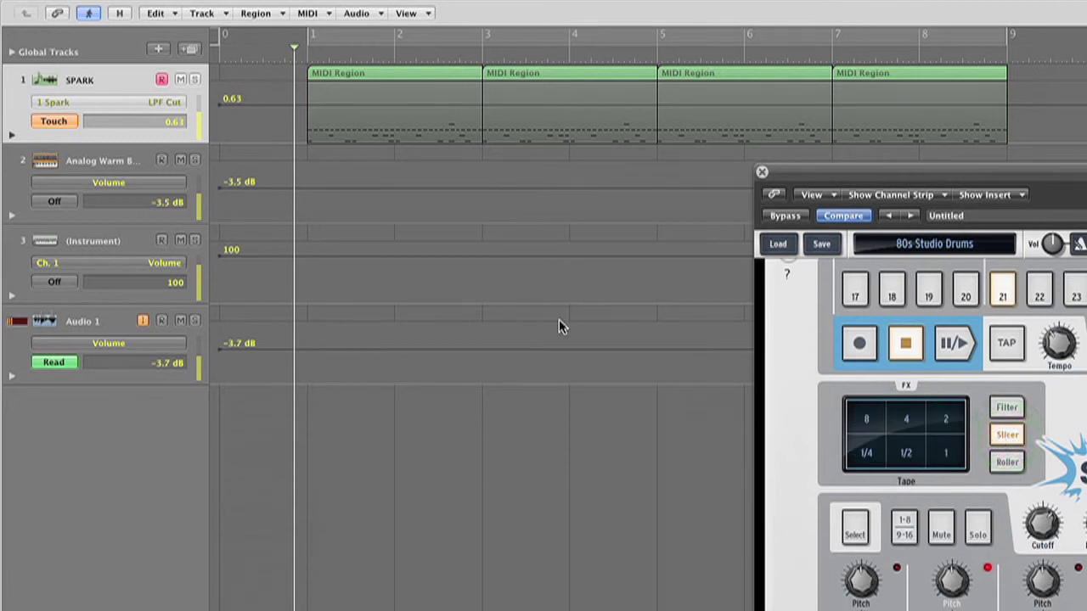
- Play from just before bar 1 to about bar 3 while recording Slicer pad automation and changing the effect to Reverse
click(859, 343)
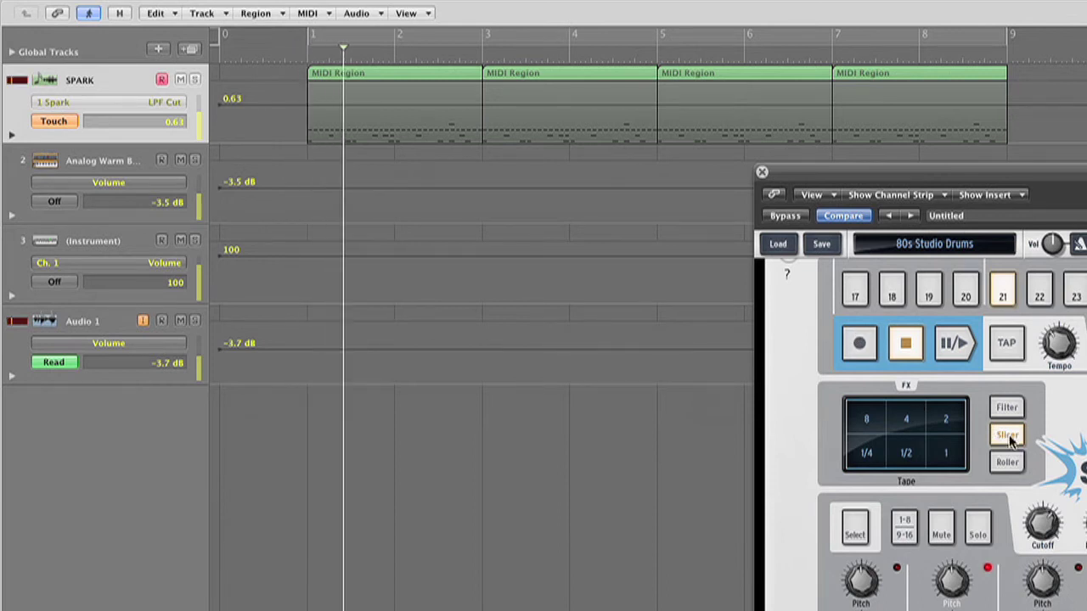
click(902, 419)
click(1008, 437)
click(1008, 438)
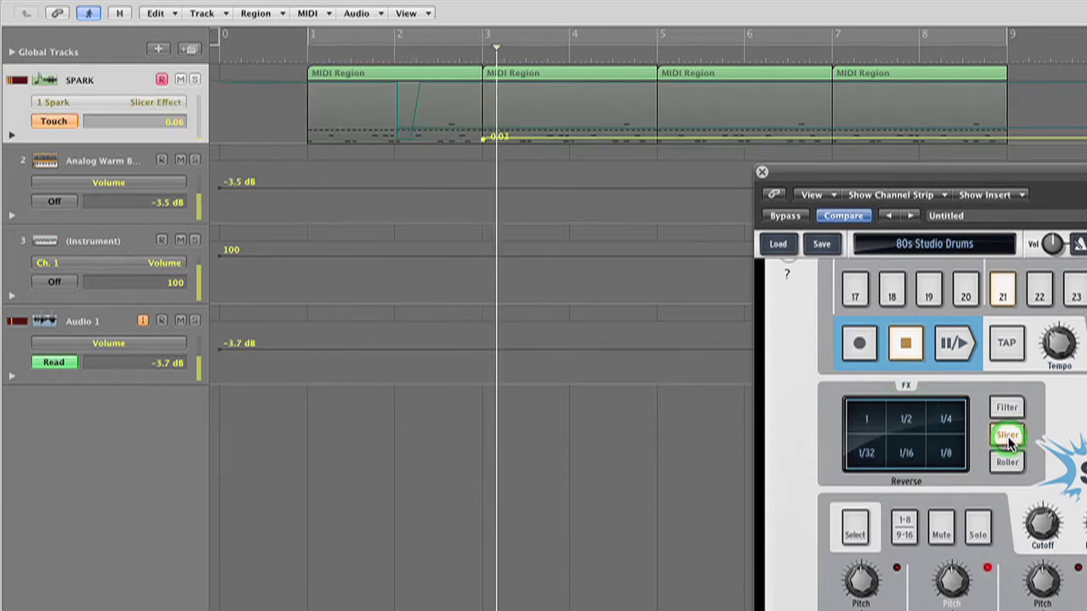
- Browse Spark's slicer effects and switch the slicer to Bit Crusher at 6bits
click(158, 101)
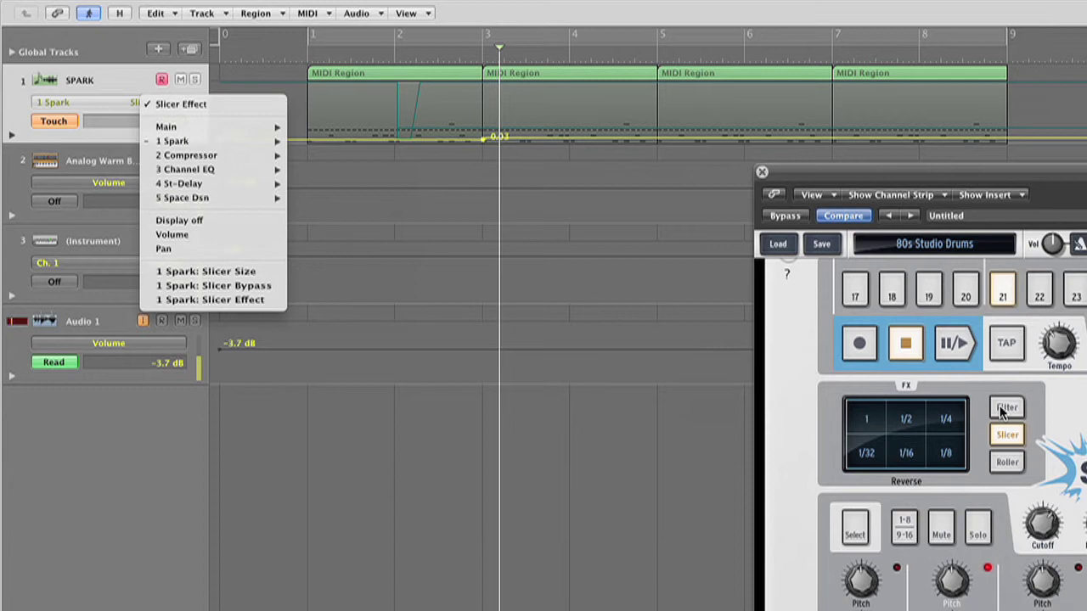
click(1006, 439)
click(1007, 438)
click(893, 425)
click(864, 420)
click(895, 423)
click(920, 420)
drag(923, 425, 922, 457)
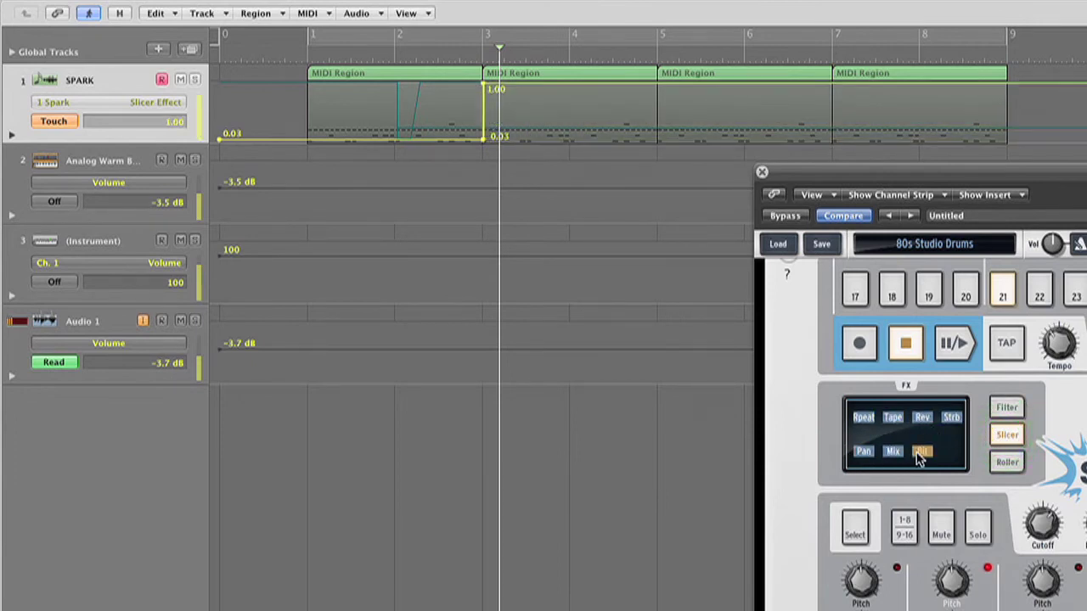
click(917, 454)
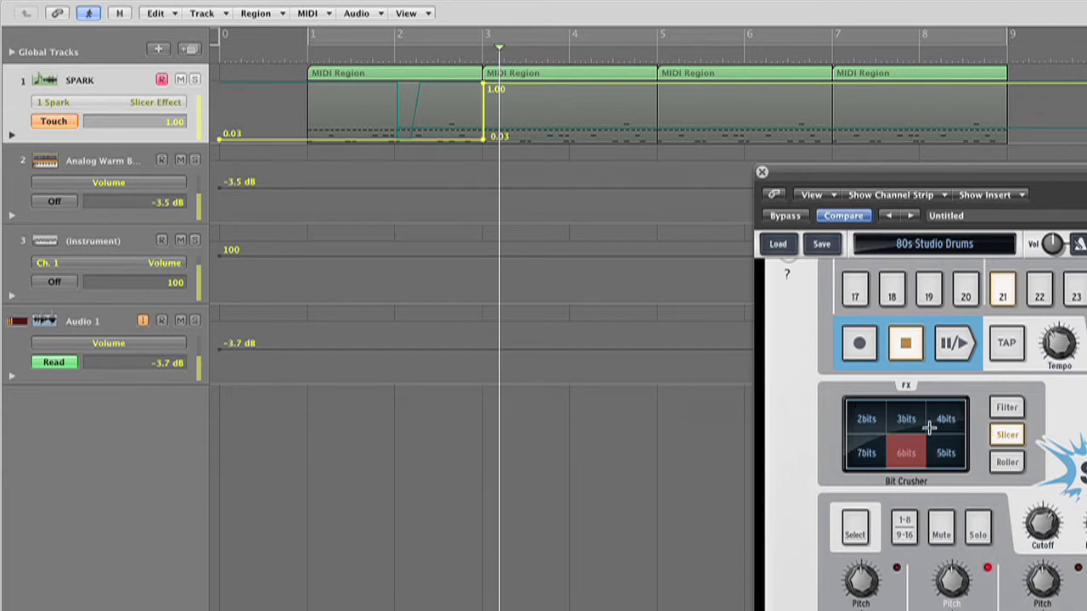
- Set the slicer effect to Repeat and try the pad's repeat sizes from 1/4 to 1/64
click(1004, 436)
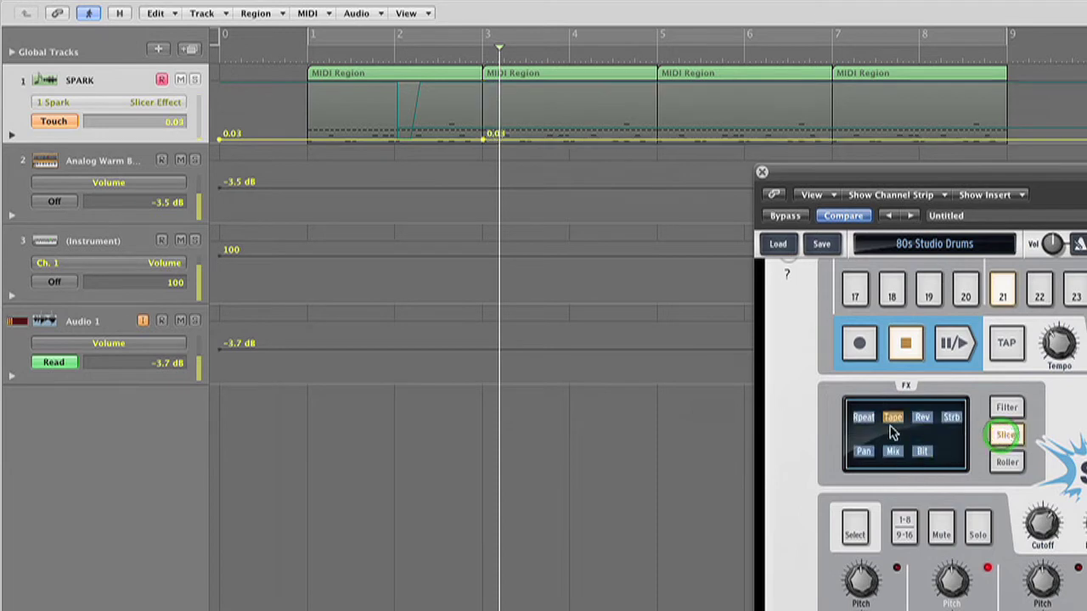
click(868, 415)
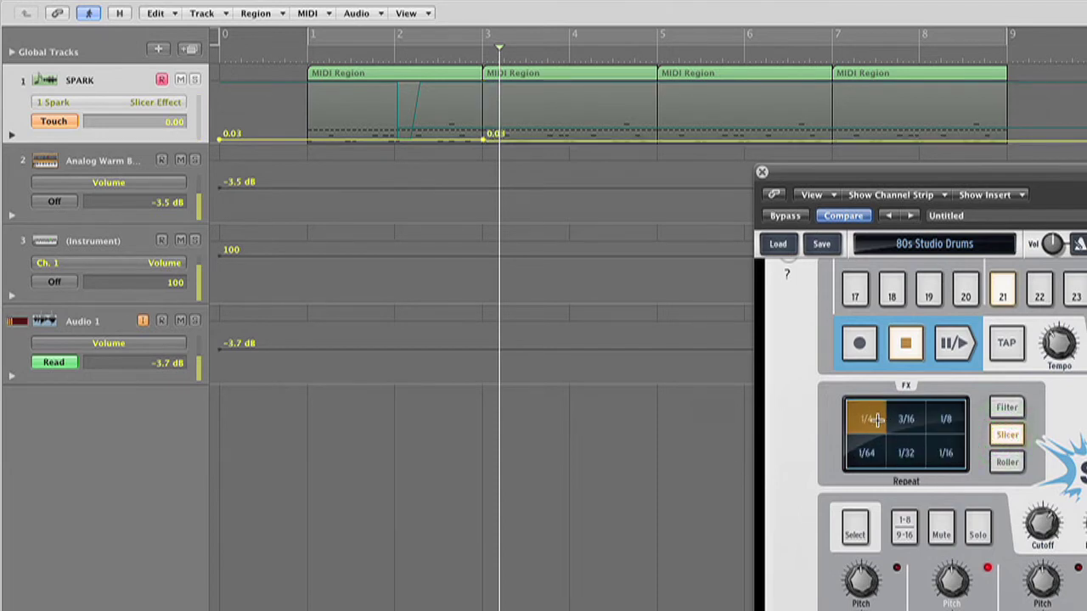
drag(905, 420, 949, 450)
click(906, 452)
click(864, 451)
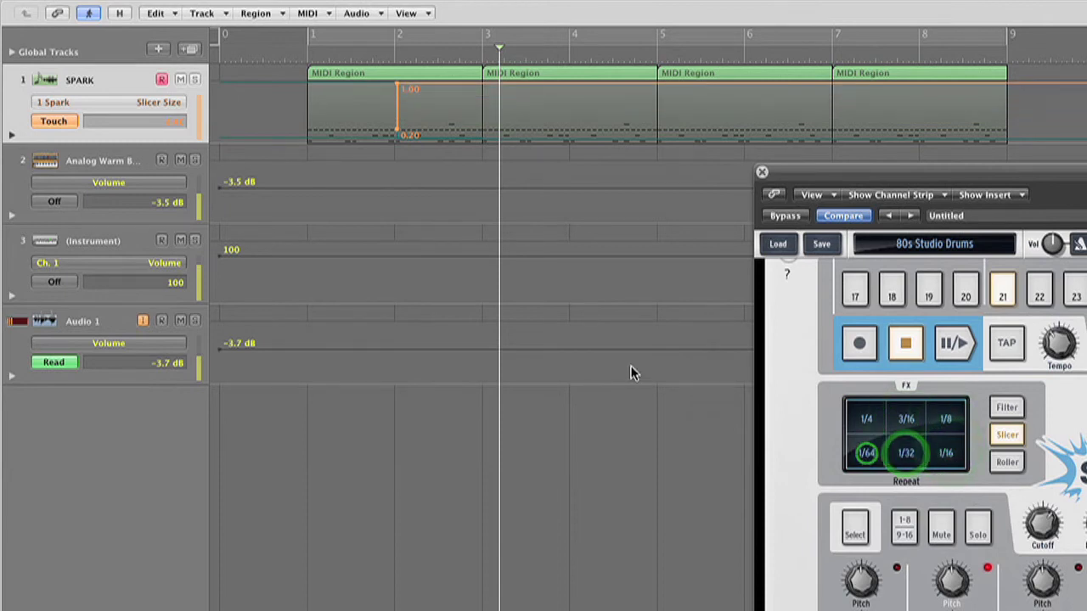
- Set the slicer effect to Tape and try the pad's sizes from 8 to 1/4
click(1009, 436)
click(905, 424)
drag(907, 428, 900, 435)
click(858, 429)
click(912, 425)
click(944, 425)
click(946, 457)
click(901, 455)
click(858, 453)
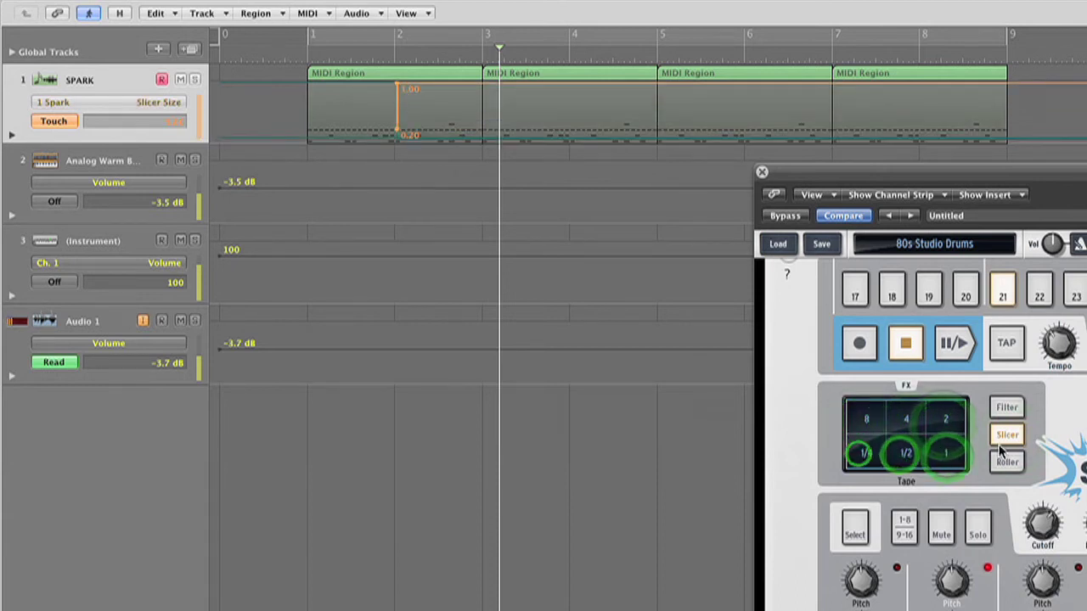
- Set the slicer effect to Bit Crusher and try the pad's bit settings up to 7bits
click(1002, 439)
click(926, 454)
drag(923, 456, 885, 422)
click(934, 422)
click(946, 454)
click(908, 454)
click(867, 453)
- Return the slicer to Repeat, delete the Slicer Effect point at bar 3 and set the first point to 0.00
click(1007, 439)
drag(1006, 436, 860, 420)
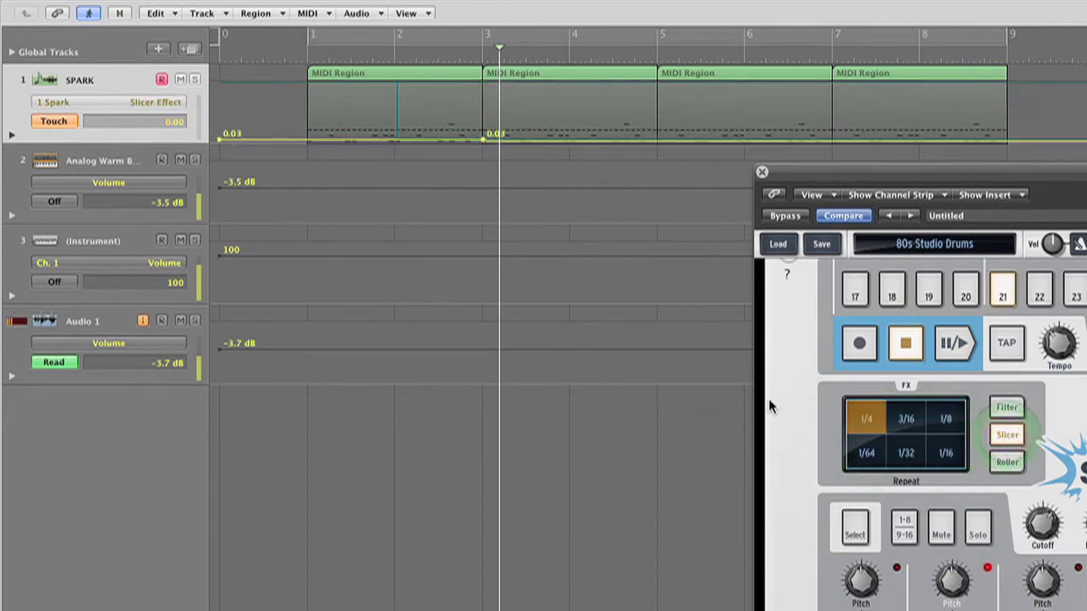
click(482, 137)
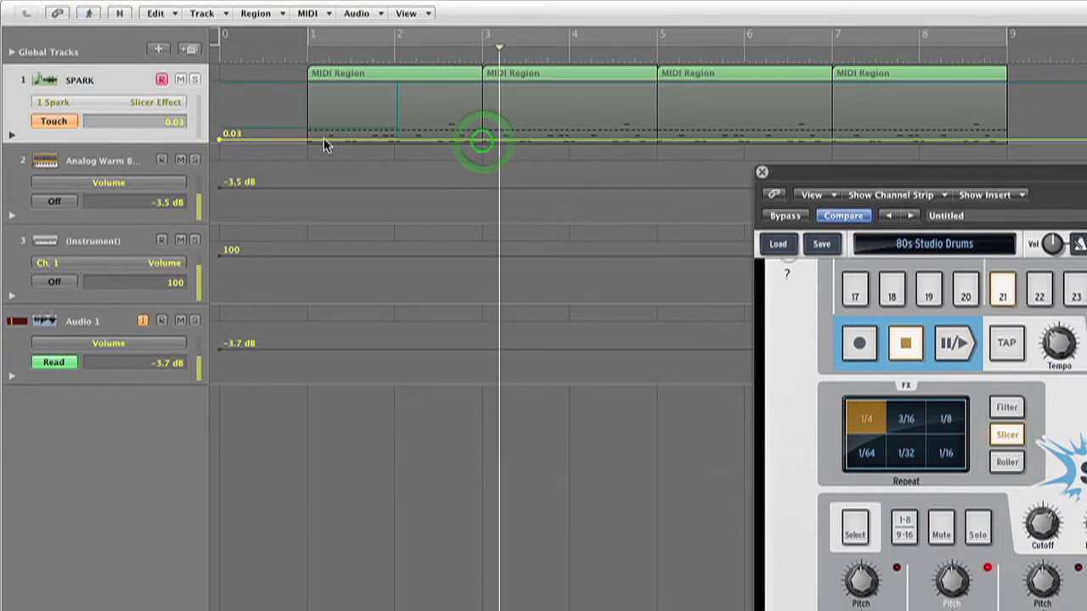
mouse_move(218, 138)
mouse_down()
mouse_move(219, 125)
mouse_move(219, 146)
mouse_up()
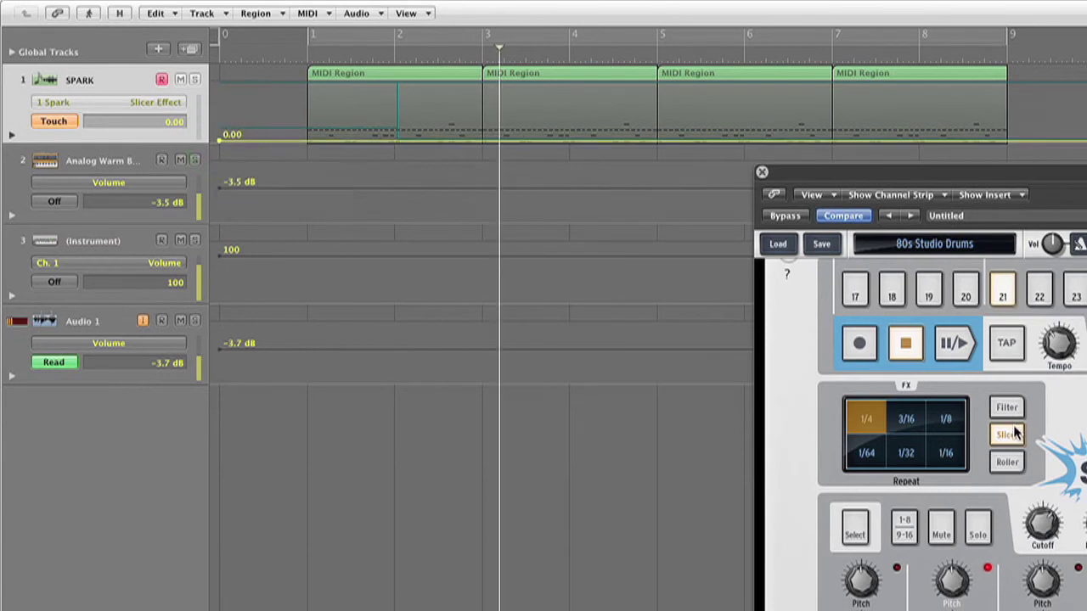
- Open Spark's slicer effect list and select Repeat again
click(1009, 437)
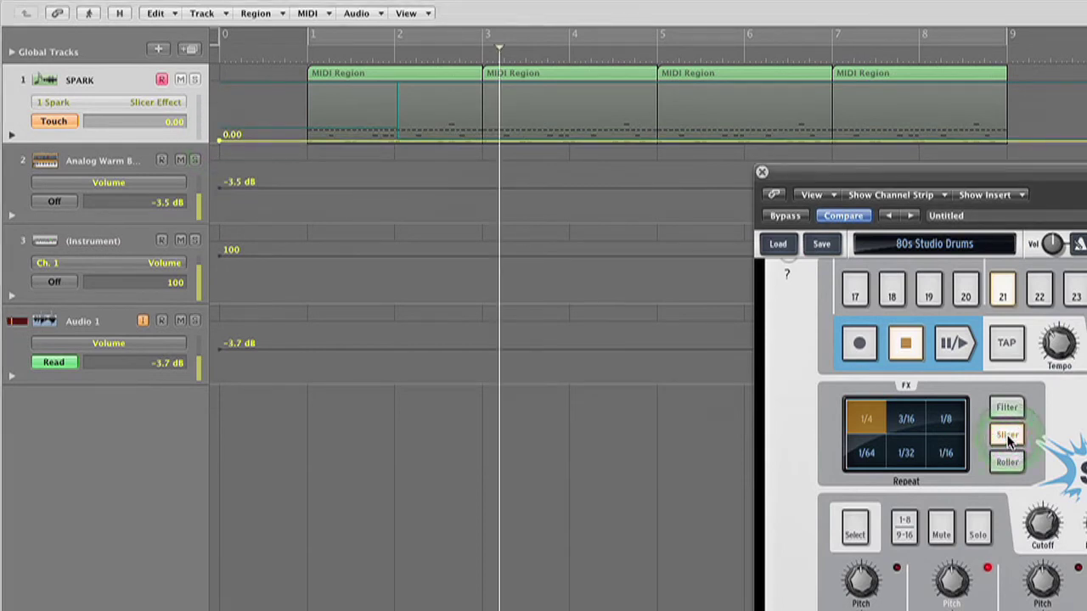
click(1007, 438)
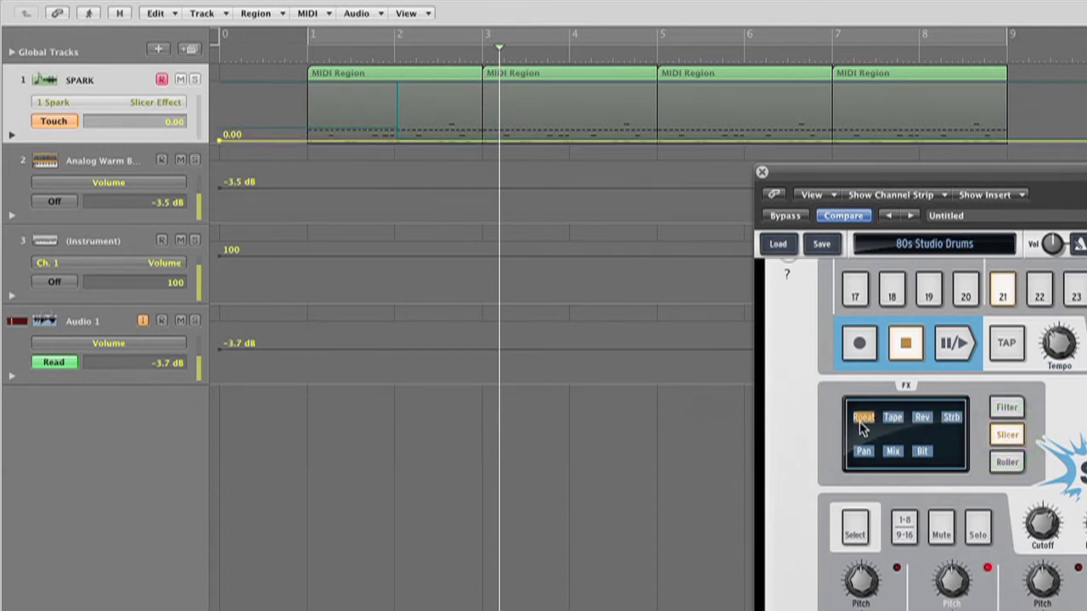
click(863, 422)
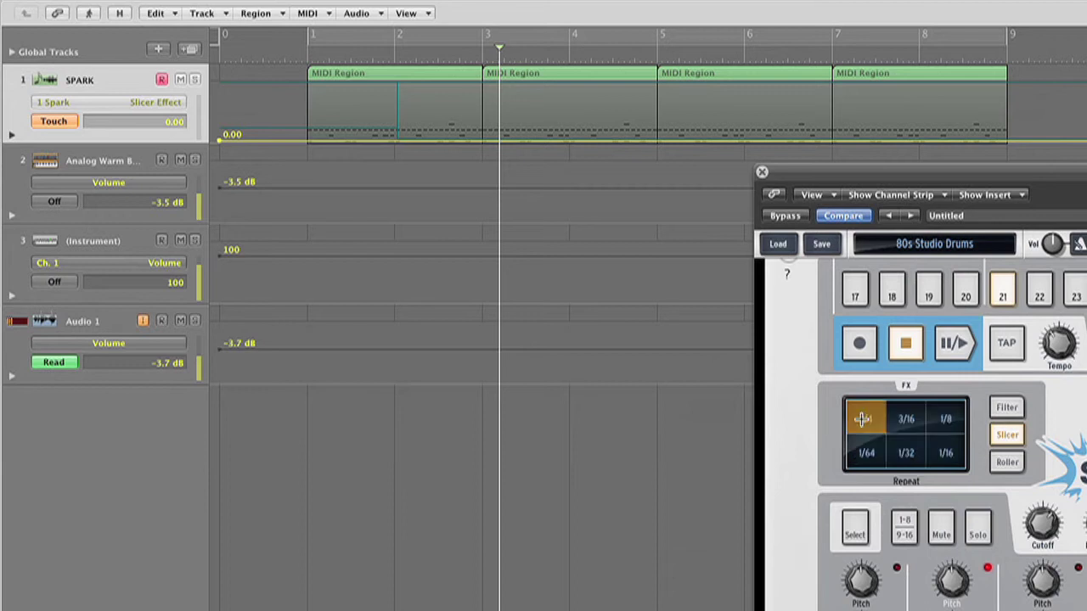
- Display the Slicer Bypass automation and add points of 0.00 and 1.00 between bars 4 and 5 for a vertical jump
click(150, 98)
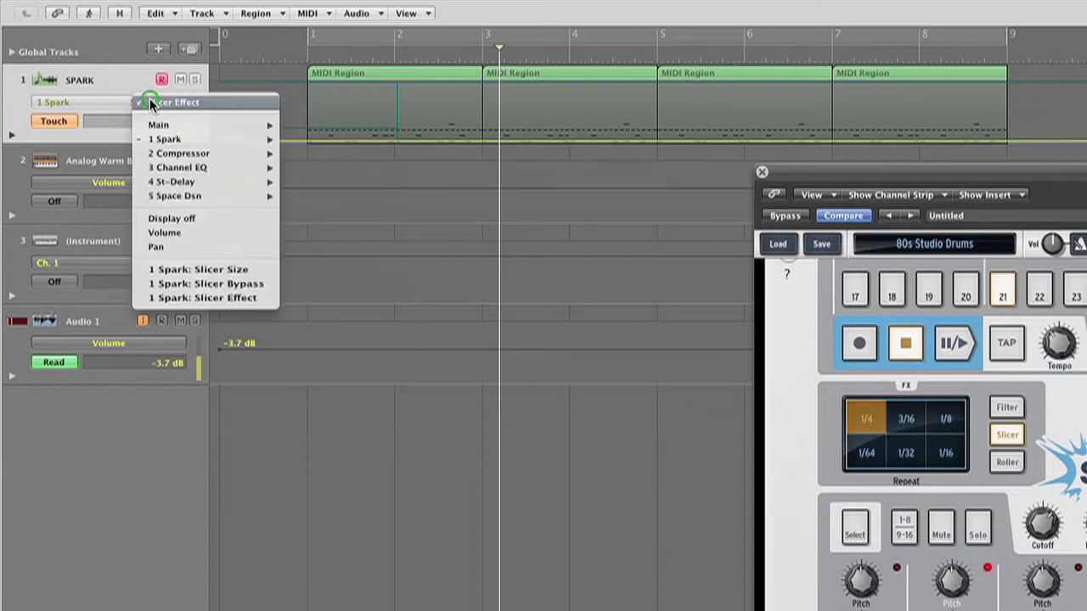
click(225, 285)
drag(410, 143, 607, 83)
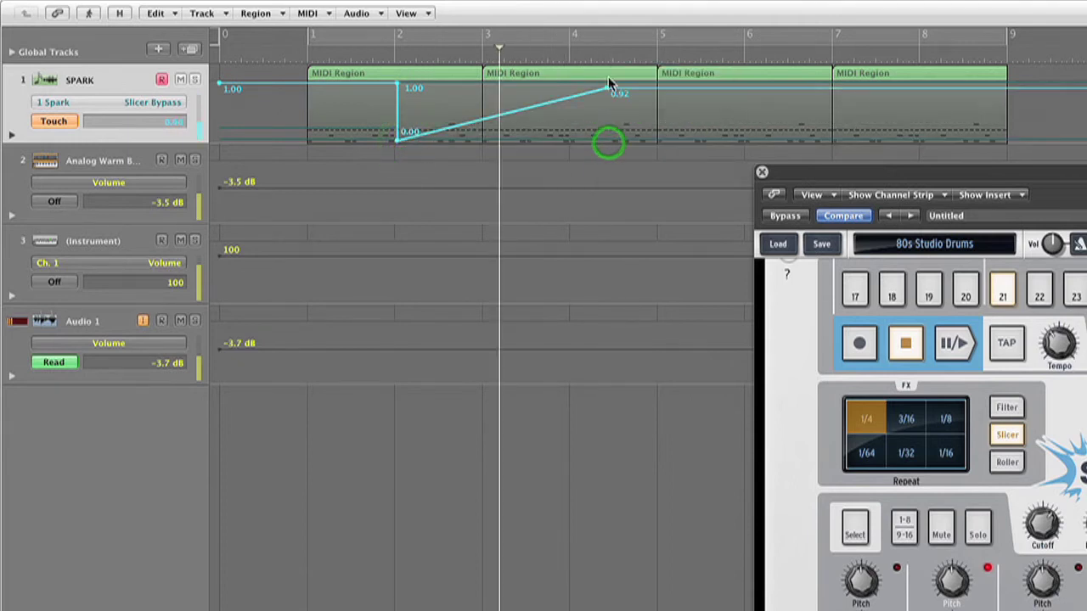
click(607, 86)
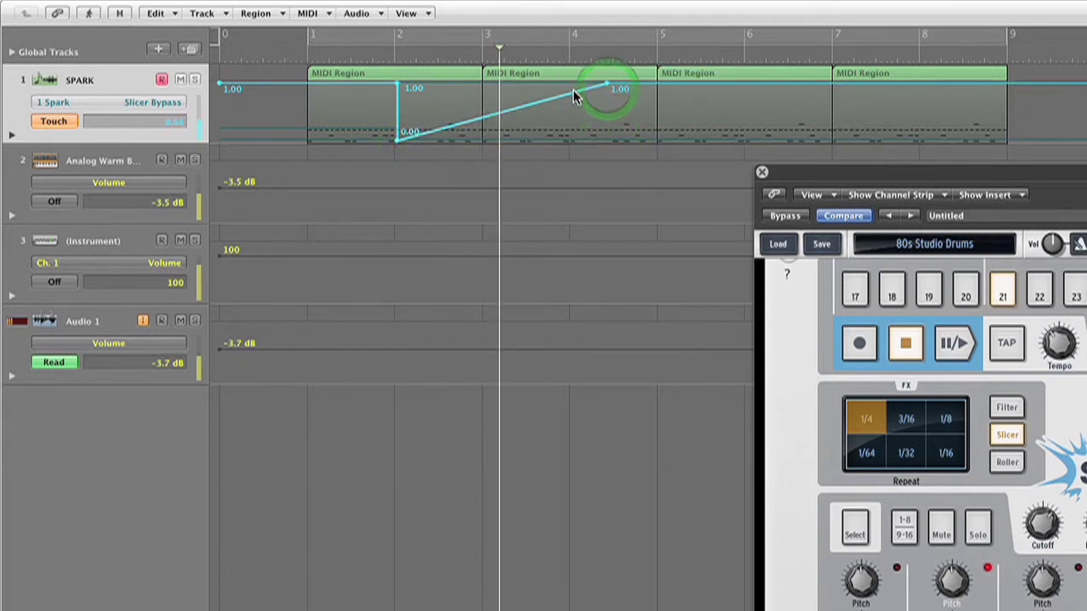
drag(575, 95, 607, 138)
- With the Automation Select Tool, move the Slicer Bypass drop to bar 3 and its rise to bar 5
key(Escape)
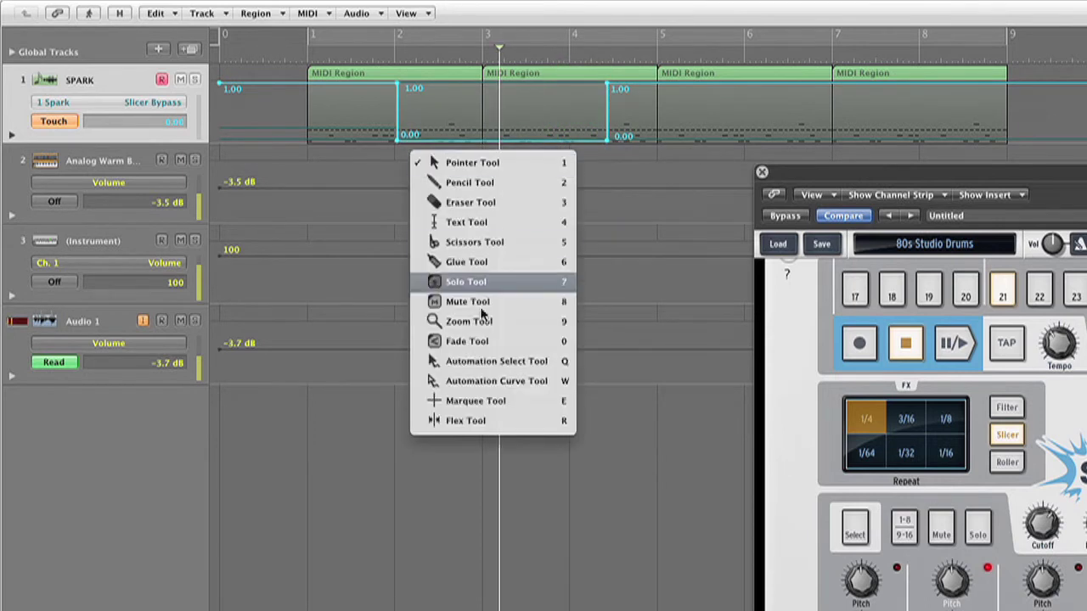
click(491, 360)
click(386, 103)
drag(396, 139, 483, 138)
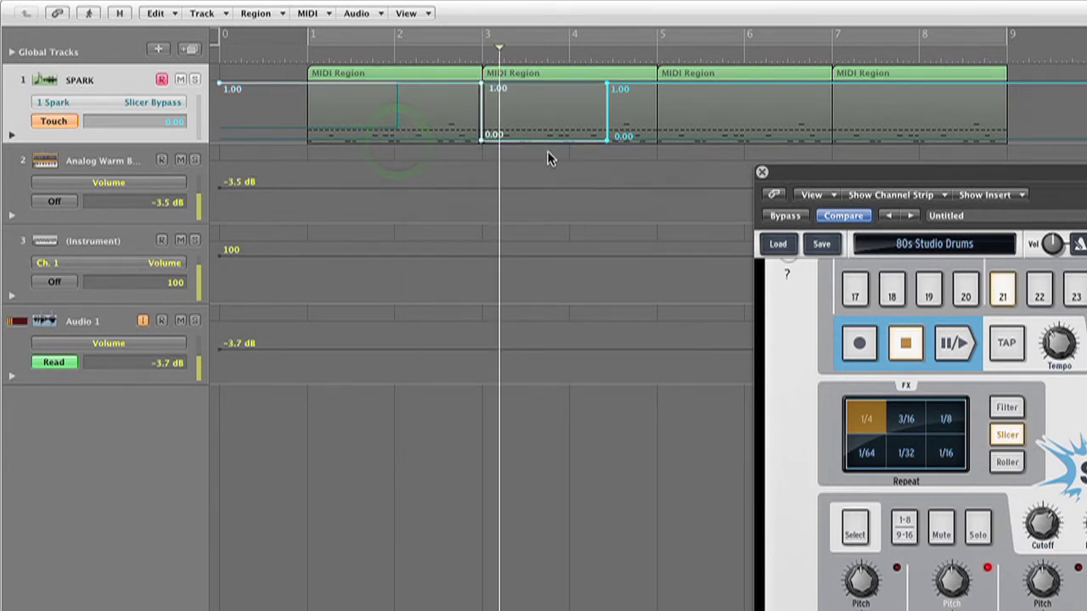
drag(608, 138, 656, 138)
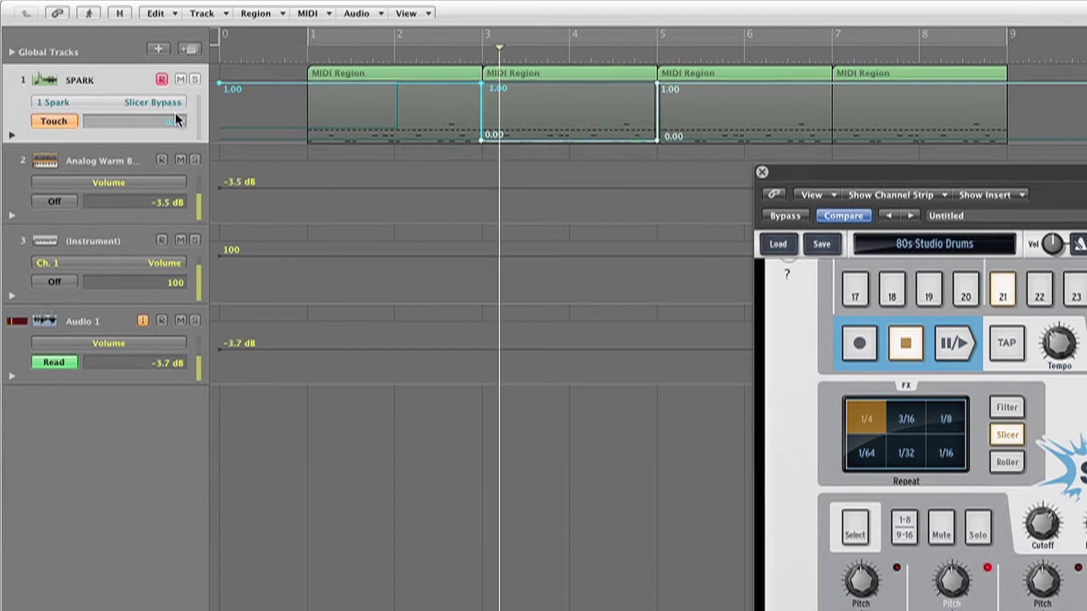
- Display the Slicer Size automation, delete its points at bar 2 and set the repeat size to 1/4
click(863, 418)
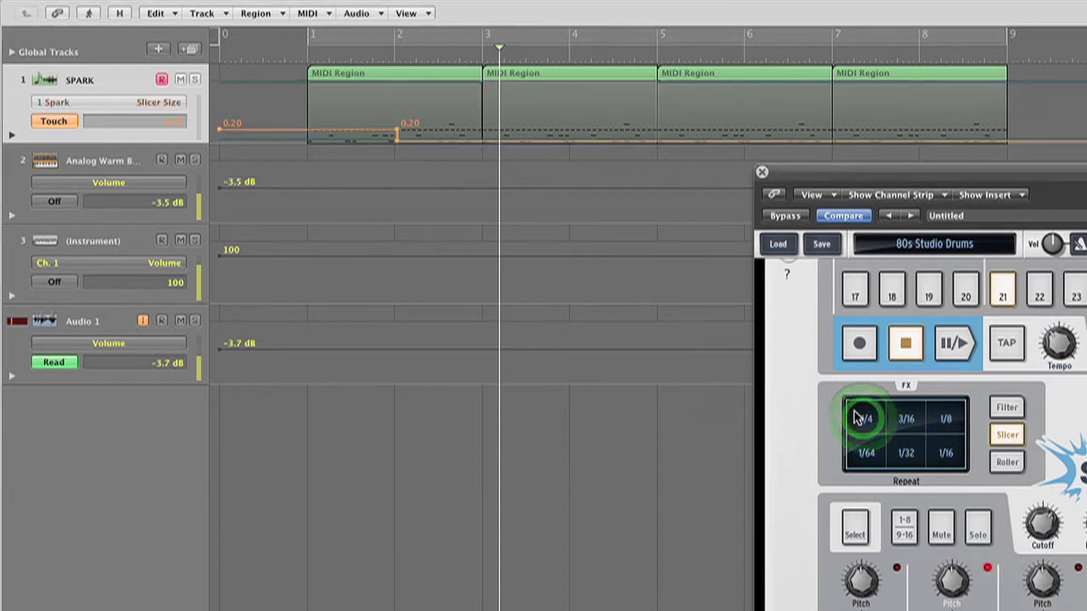
right_click(396, 131)
key(Escape)
click(396, 129)
click(395, 141)
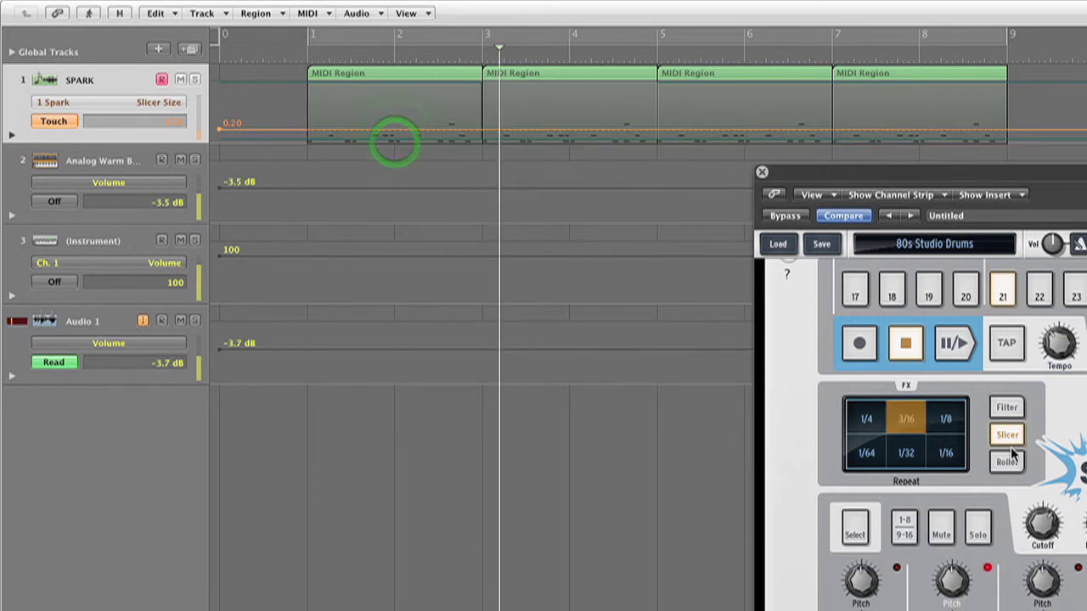
click(863, 417)
mouse_move(863, 418)
mouse_down()
mouse_move(939, 417)
mouse_move(946, 442)
mouse_move(917, 454)
mouse_move(943, 418)
mouse_move(873, 456)
mouse_move(867, 419)
mouse_up()
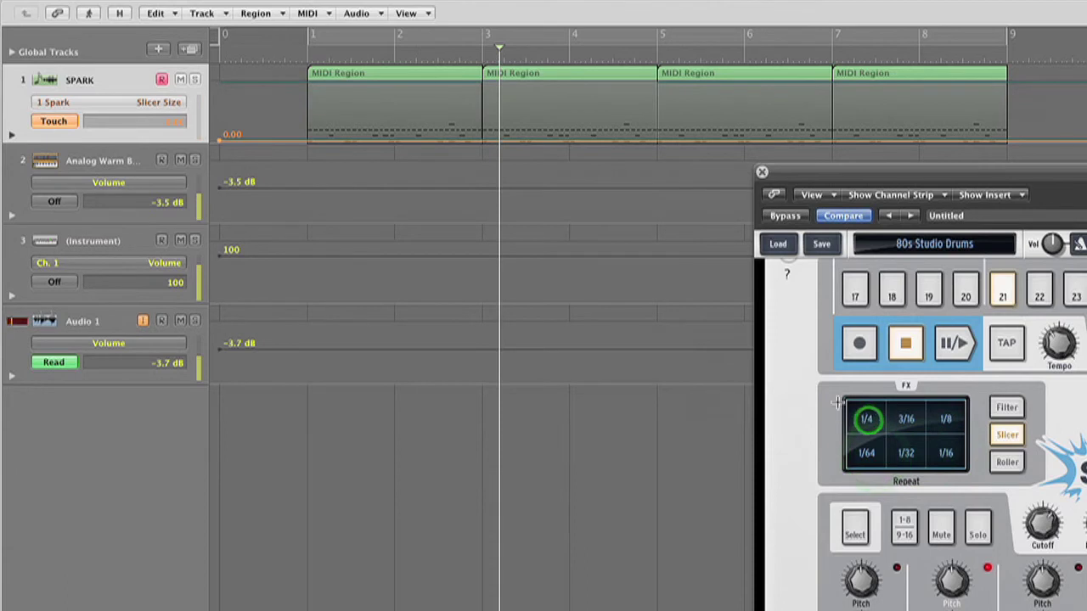
- Display the Slicer Bypass automation and play the SPARK track from just before bar 1 to about bar 4
click(162, 103)
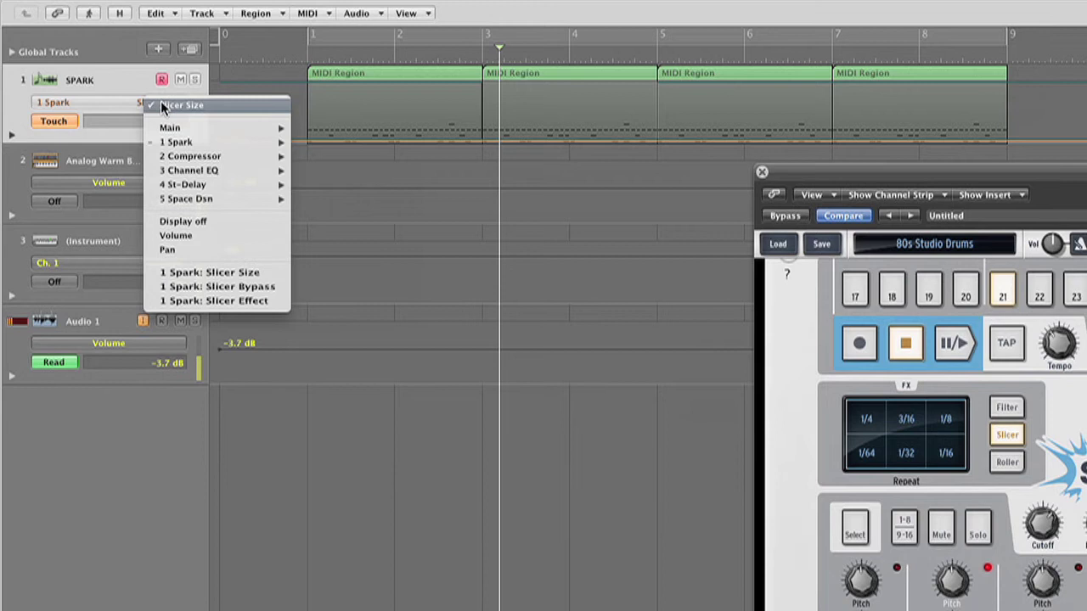
key(Return)
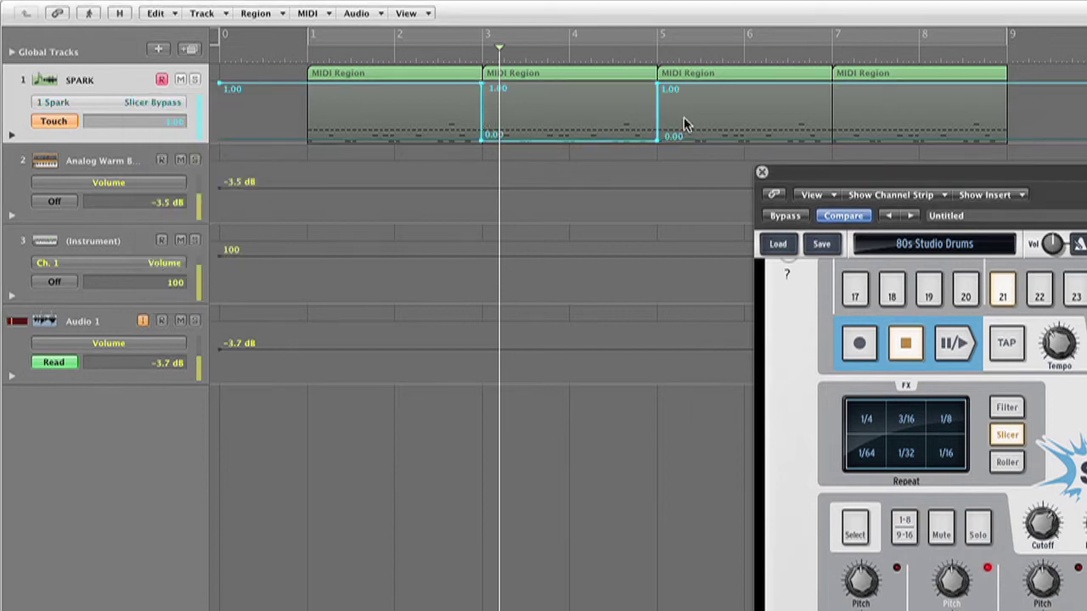
double_click(293, 54)
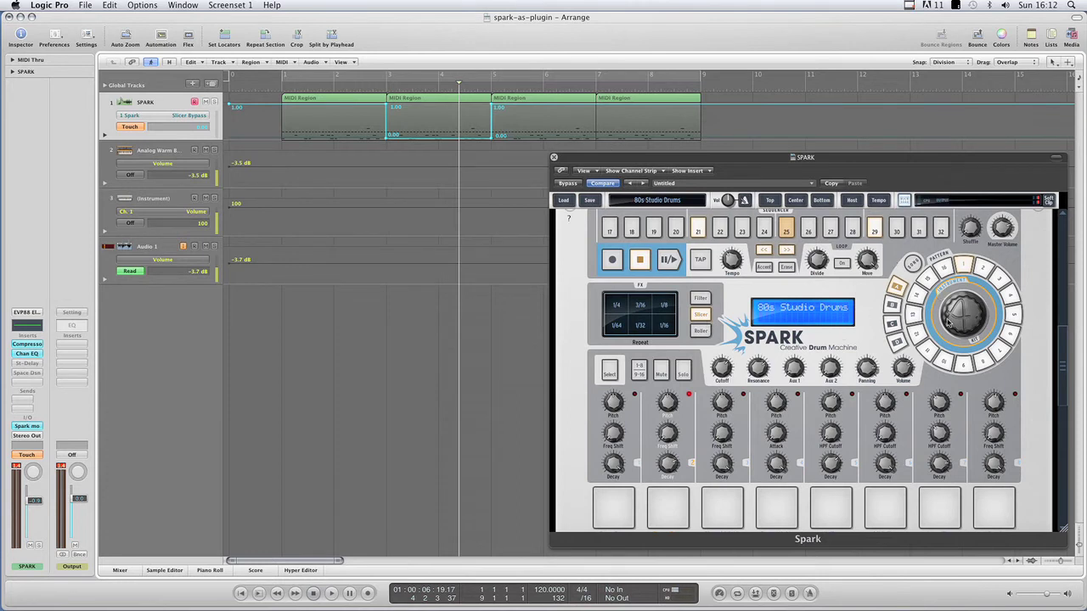
- Select pattern 16 of bank D in Spark and preview it with Spark's own sequencer
click(899, 342)
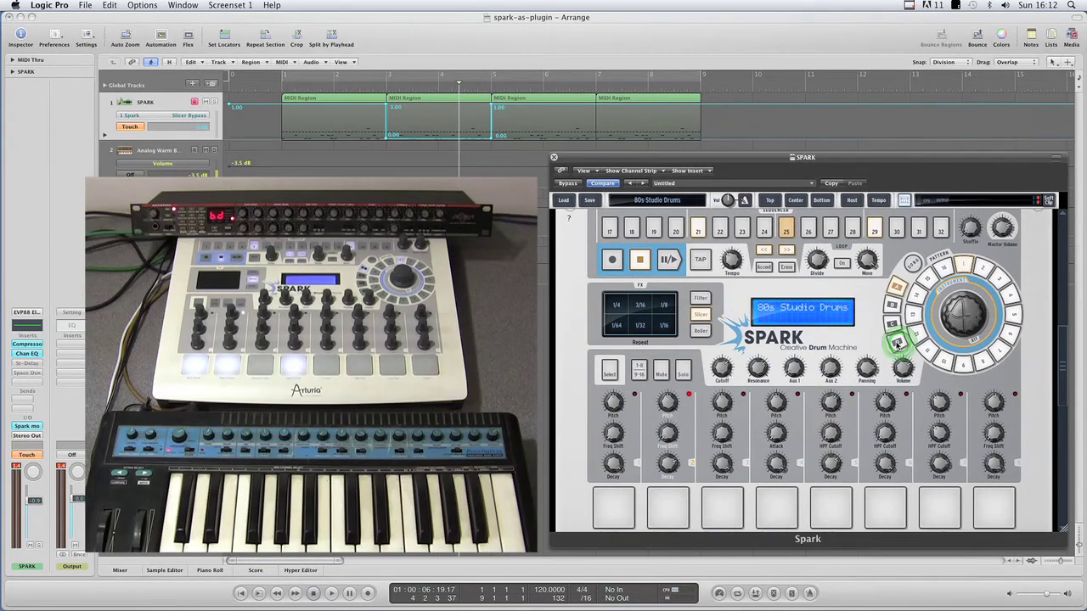
click(940, 269)
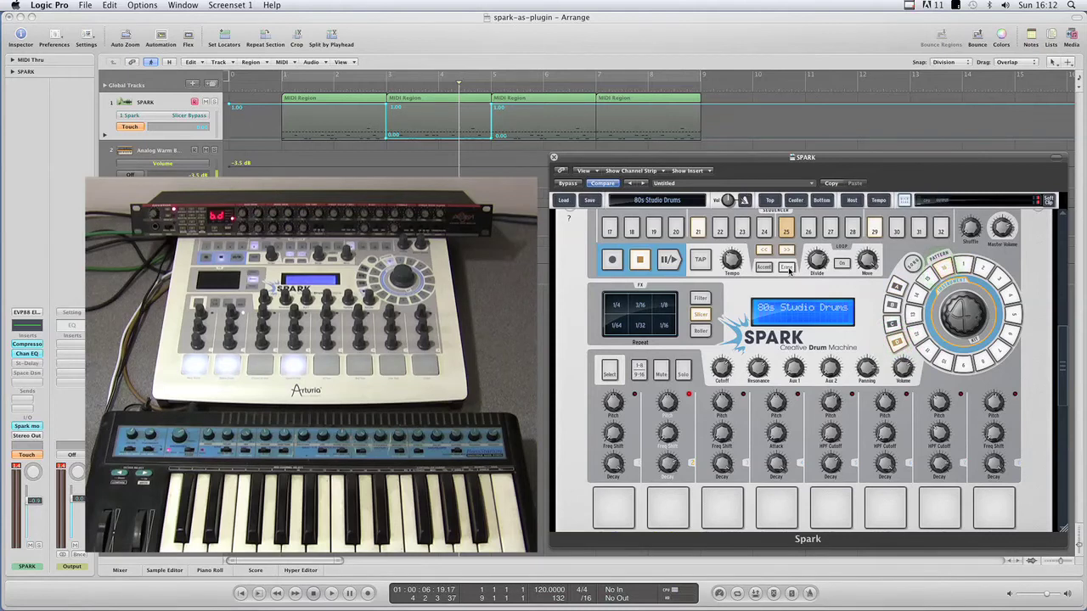
click(789, 270)
click(943, 271)
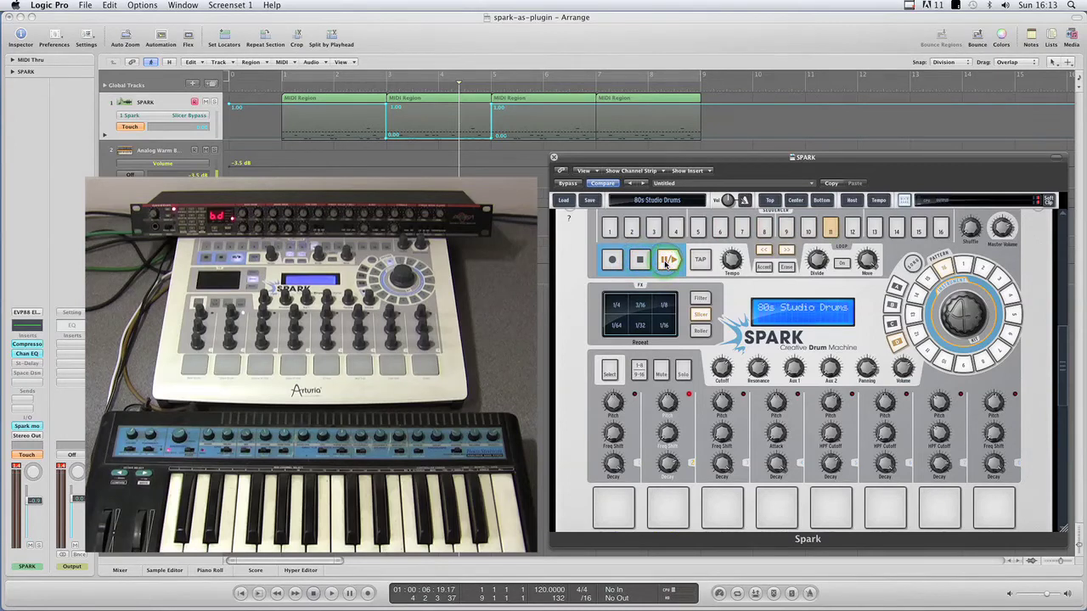
click(643, 262)
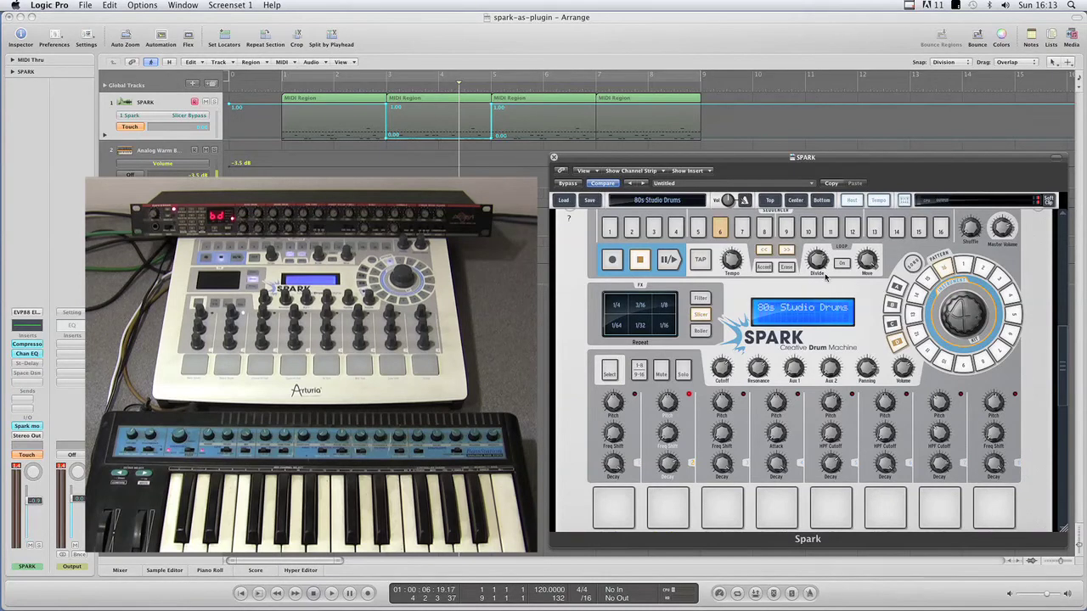
- Select the four MIDI regions on the SPARK track, deselect them and play the arrangement with the chosen pattern
drag(280, 100, 667, 102)
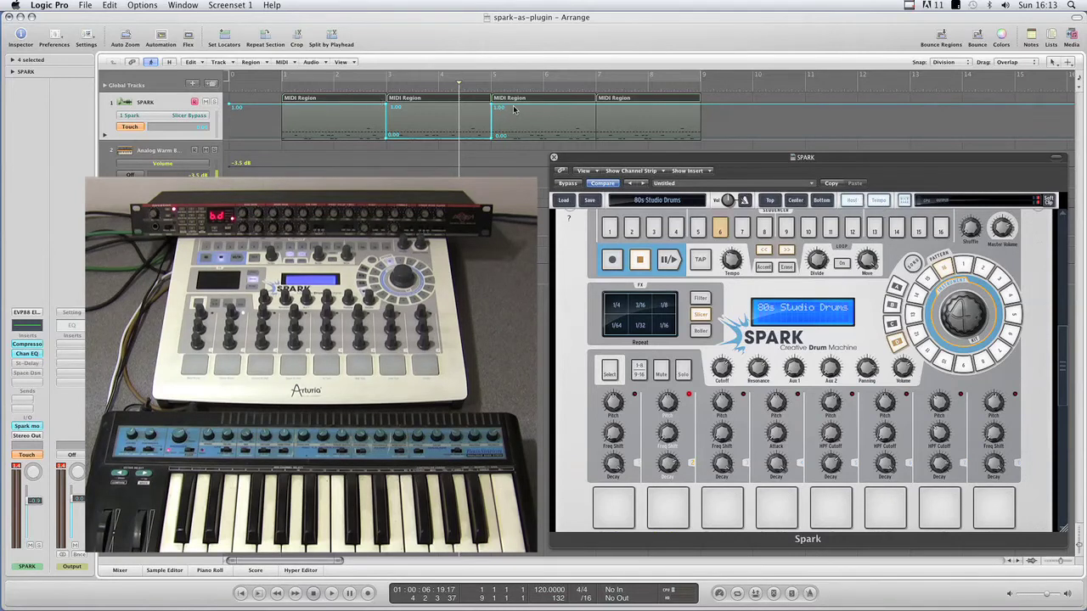
click(279, 103)
key(space)
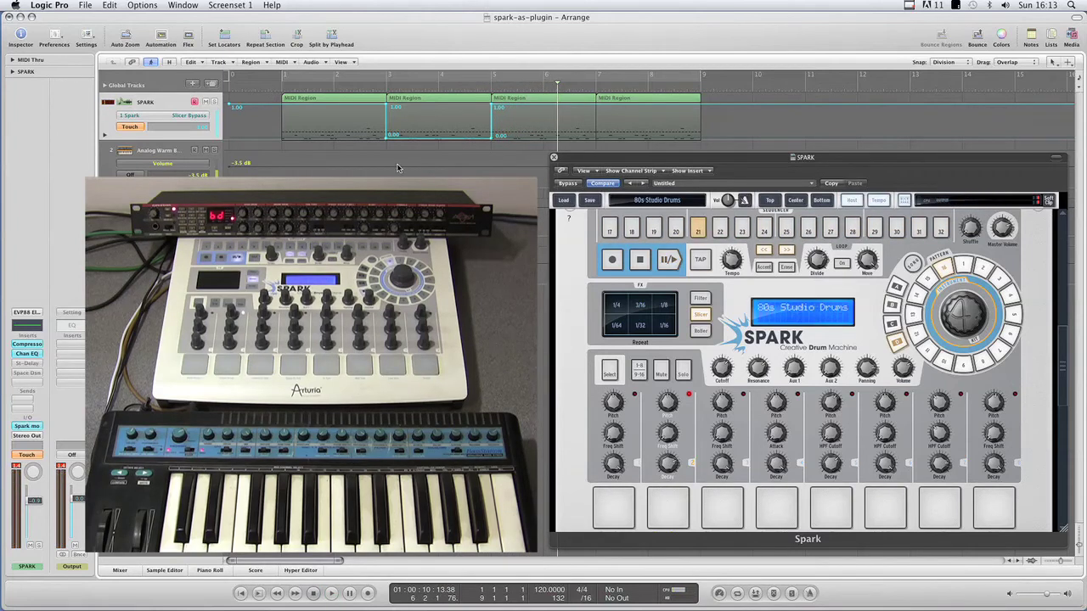
- With the Automation Select Tool, move the Slicer Bypass drop to 3 1 2 230 and play from just before bar 1
key(Escape)
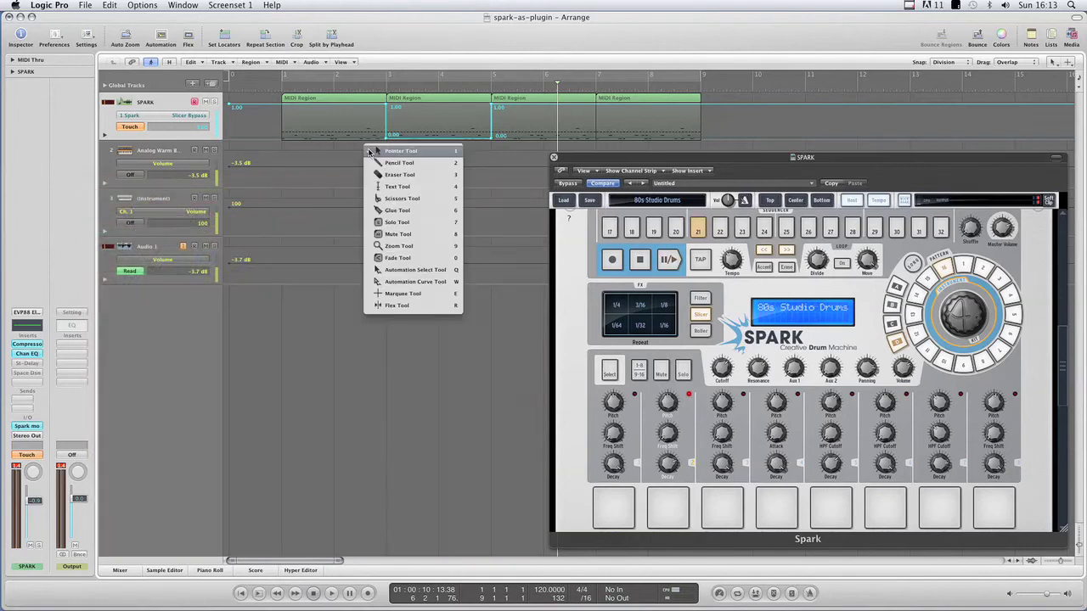
click(410, 270)
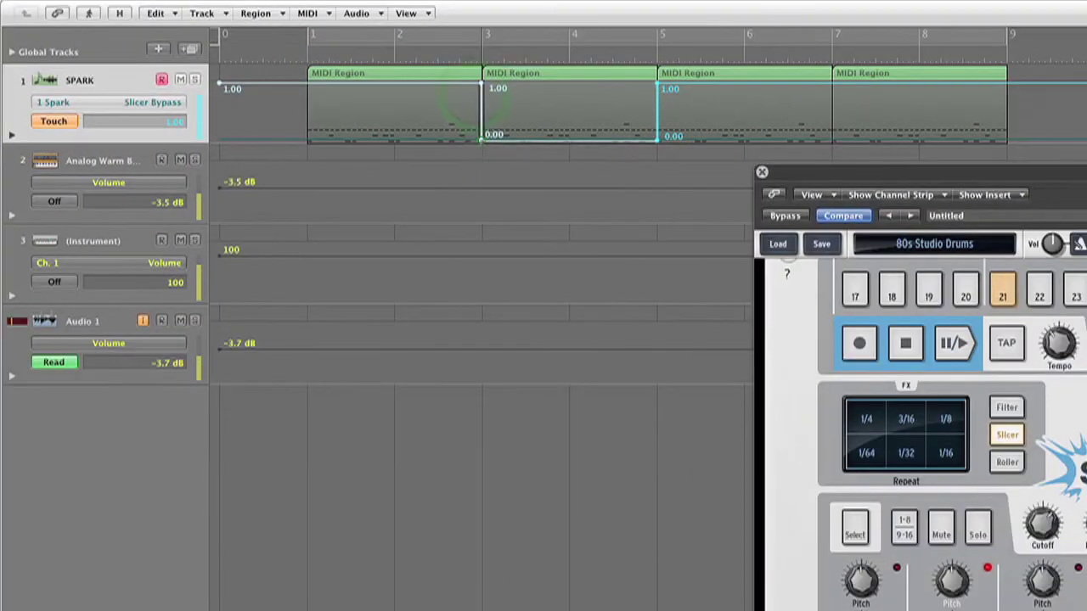
click(388, 137)
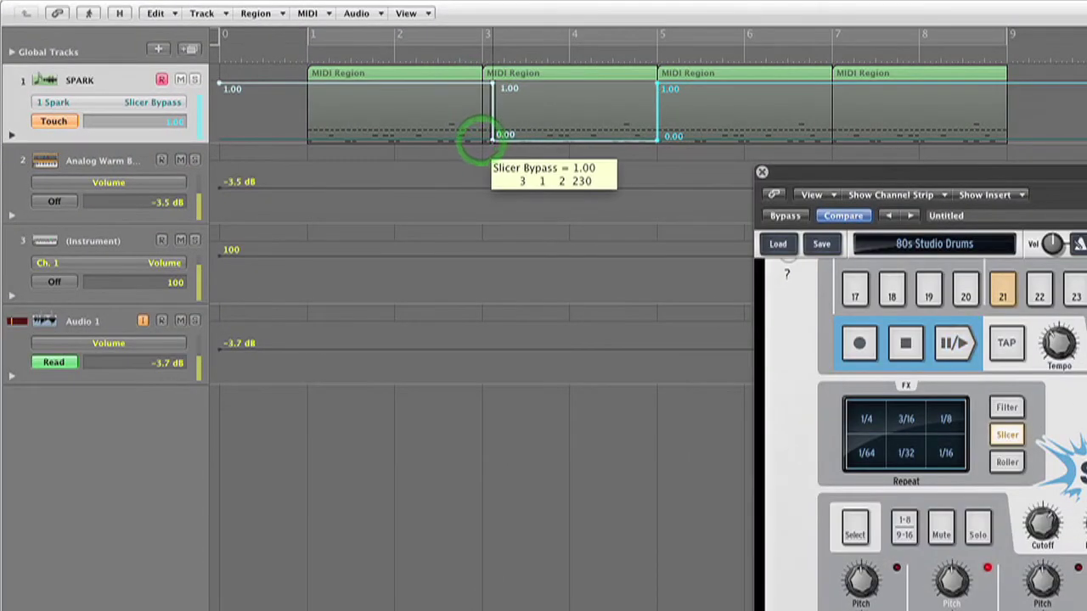
key(space)
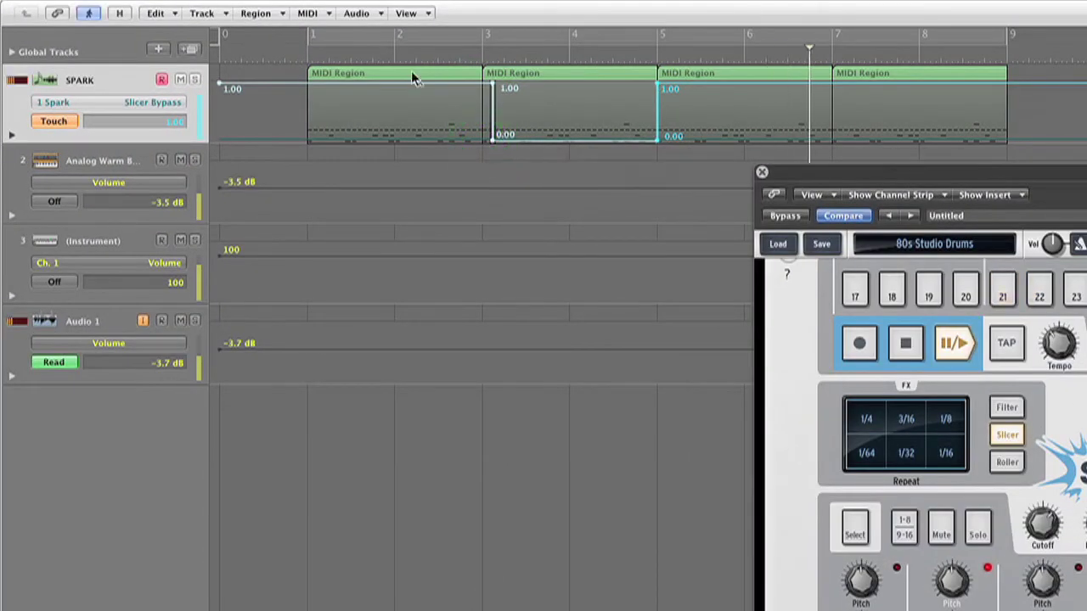
click(303, 55)
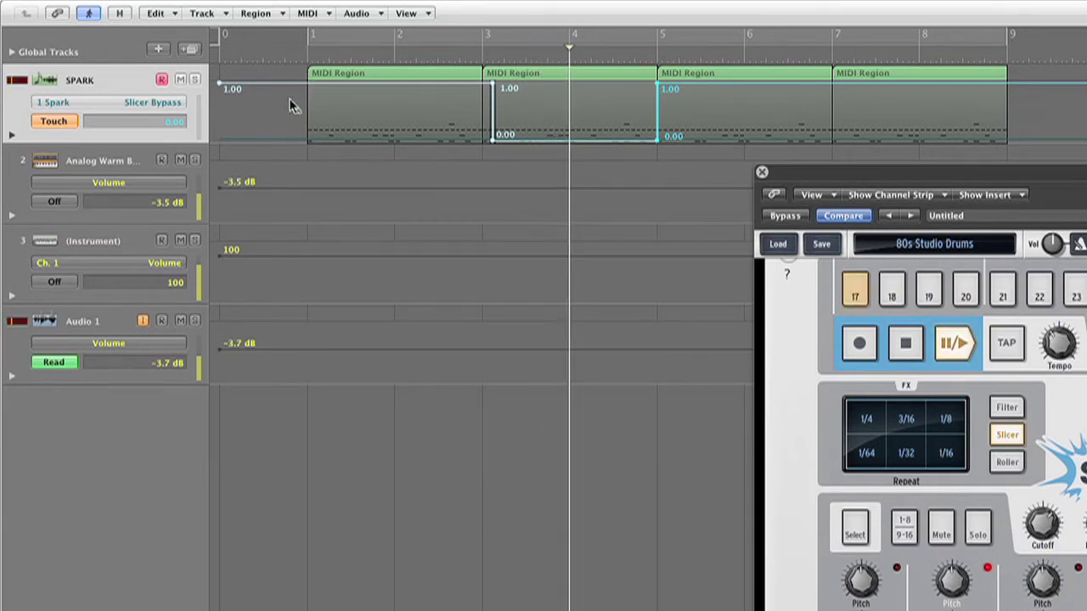
- Move the Slicer Bypass drop a little further past bar 3 and choose Division as the snap mode
click(491, 137)
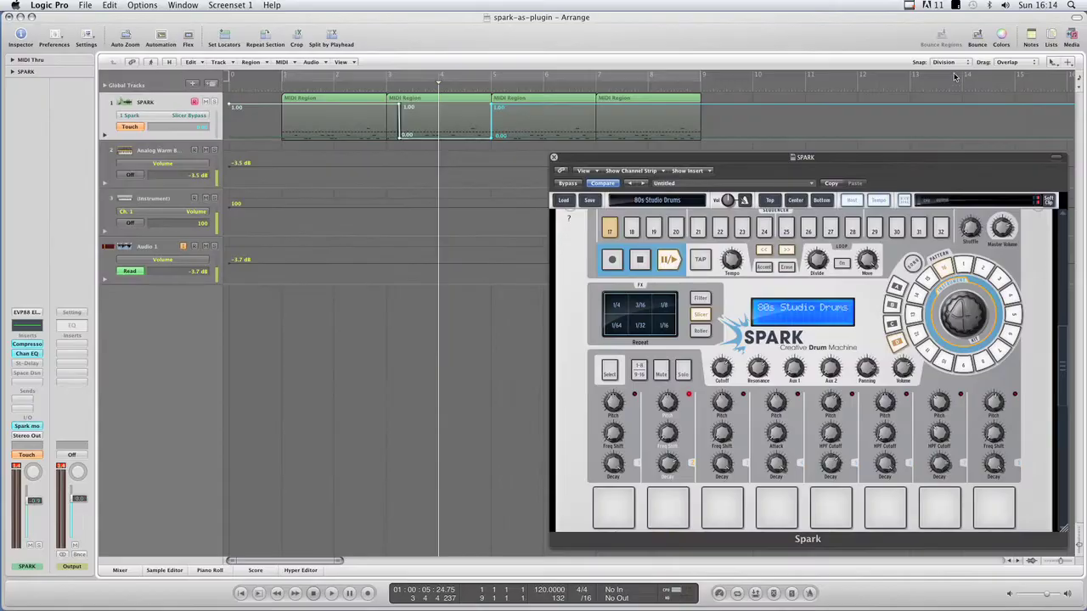
click(946, 63)
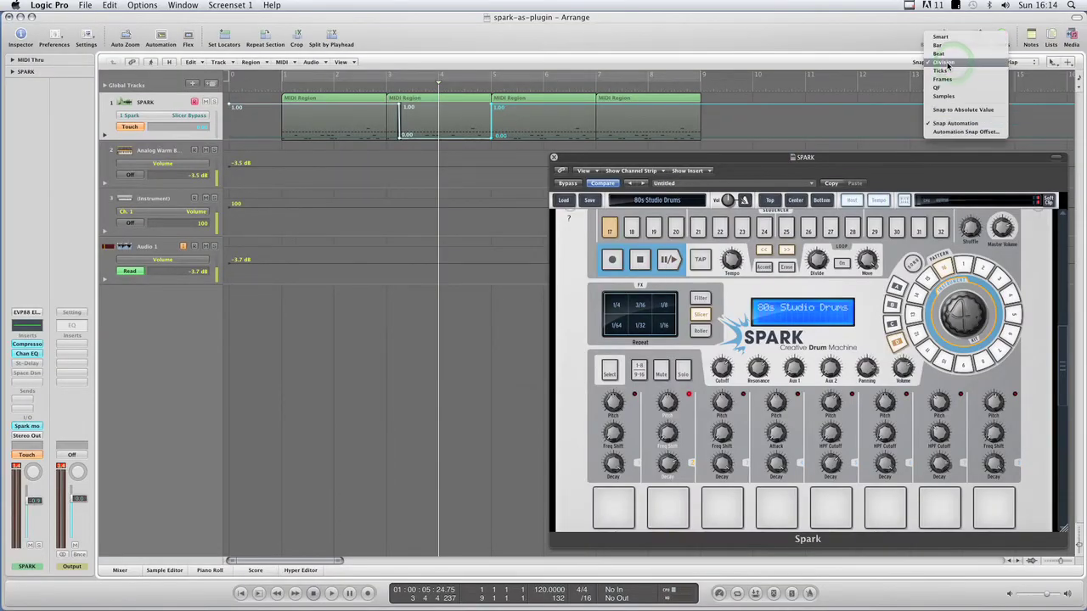
click(944, 63)
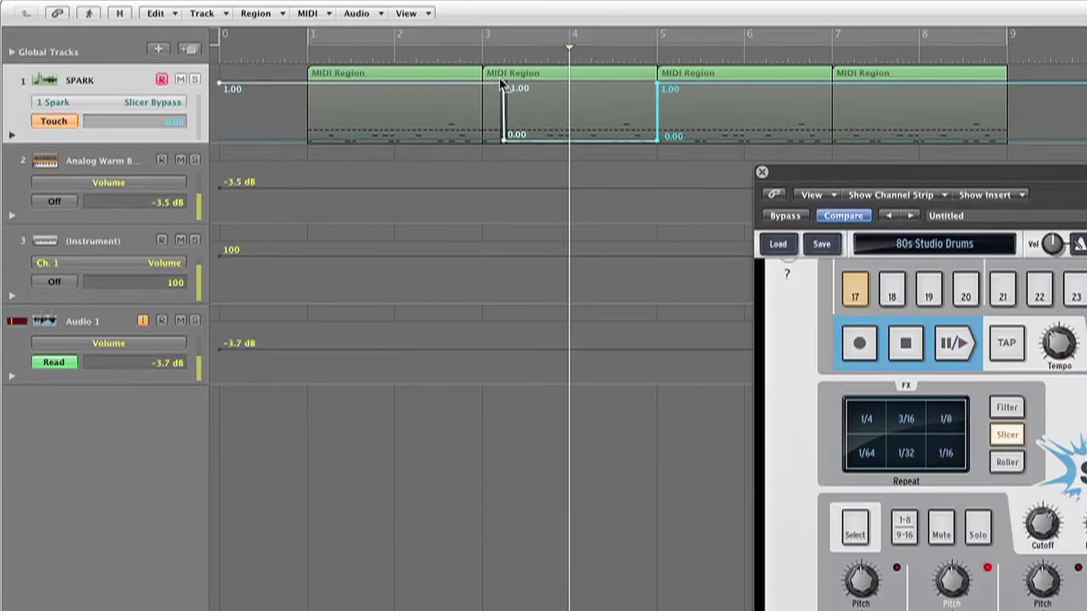
- Play the SPARK track from just before bar 1 to about bar 4 to check the shifted Slicer Bypass drop
click(303, 56)
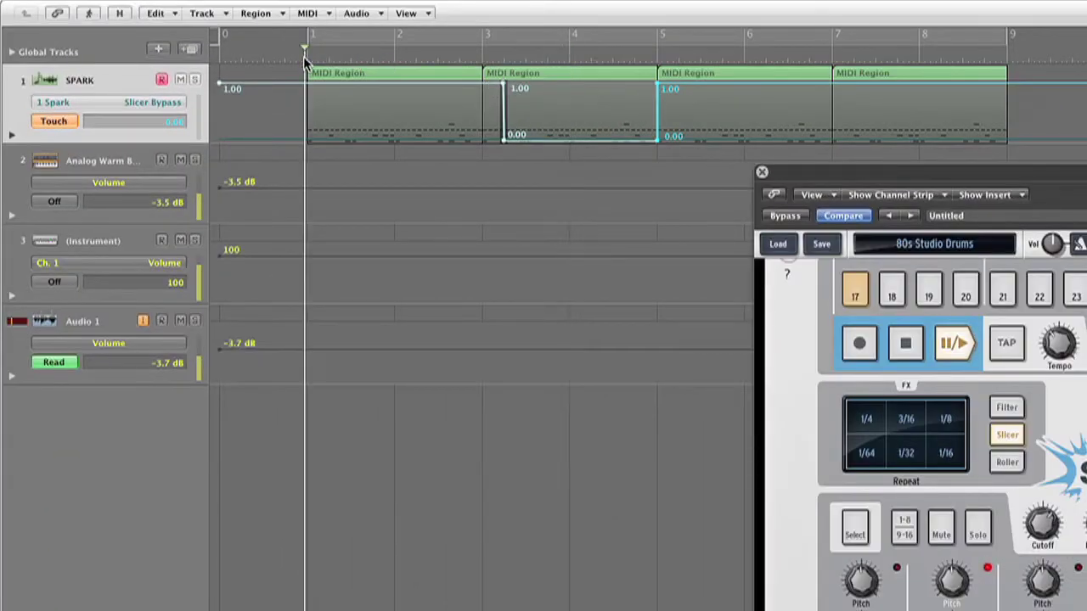
key(space)
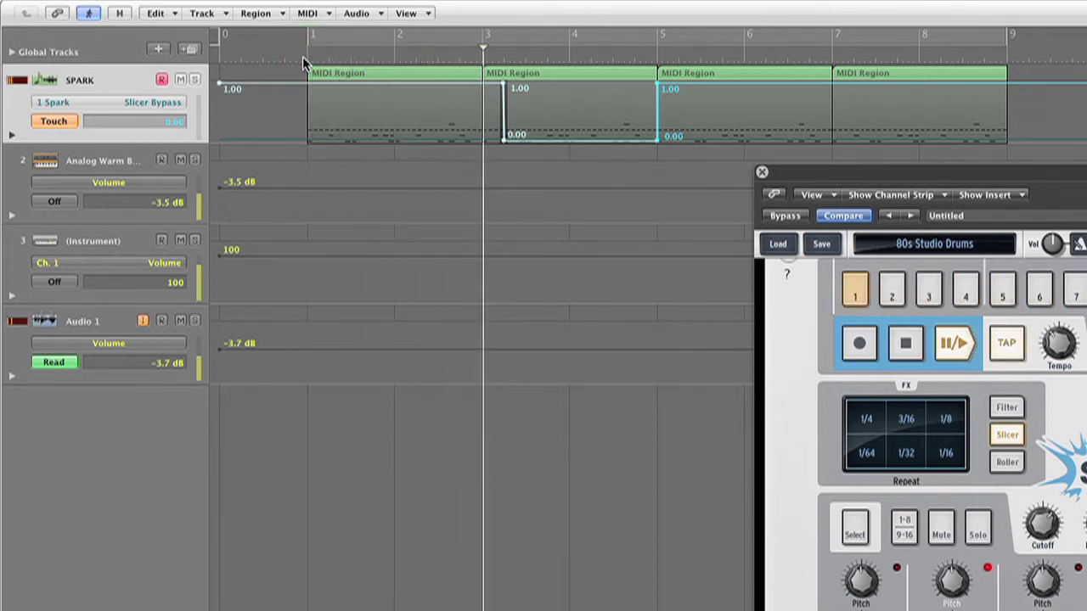
key(space)
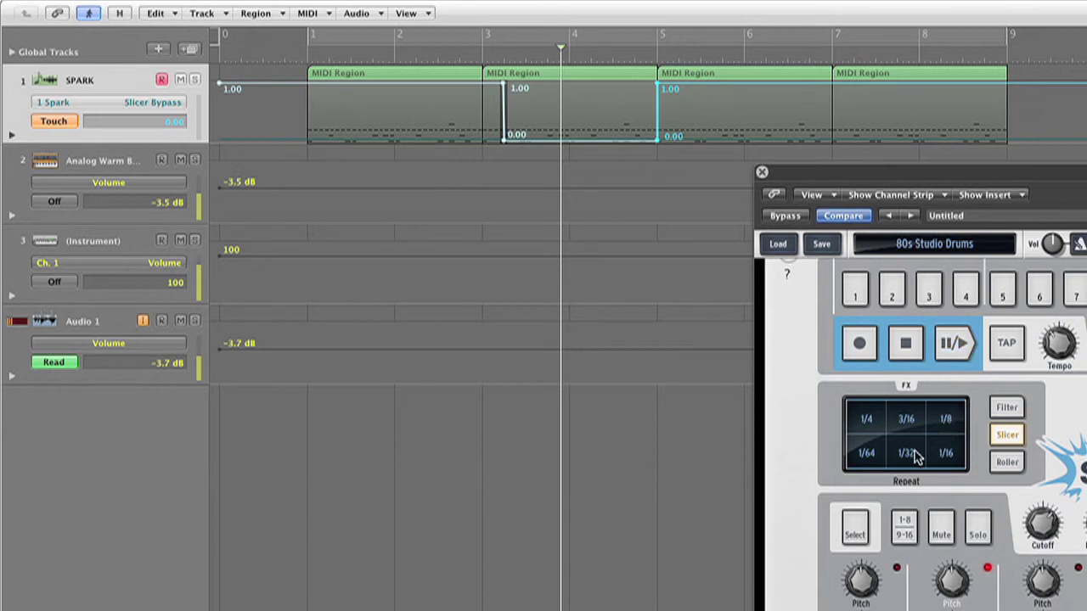
- Set the slicer's repeat size to 3/16 and display the Slicer Bypass automation again
click(913, 433)
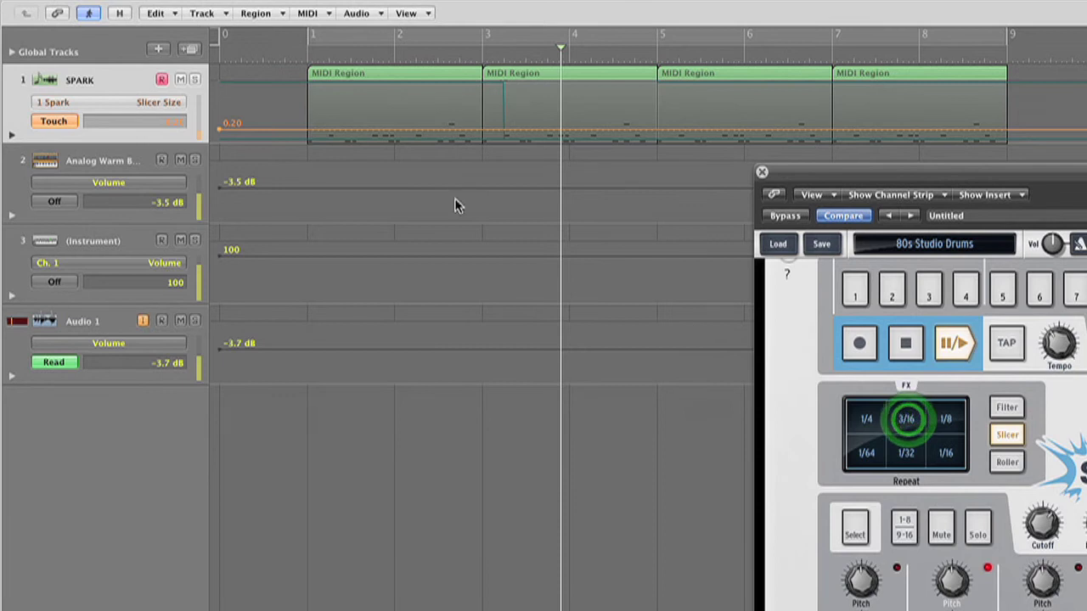
click(158, 102)
click(246, 282)
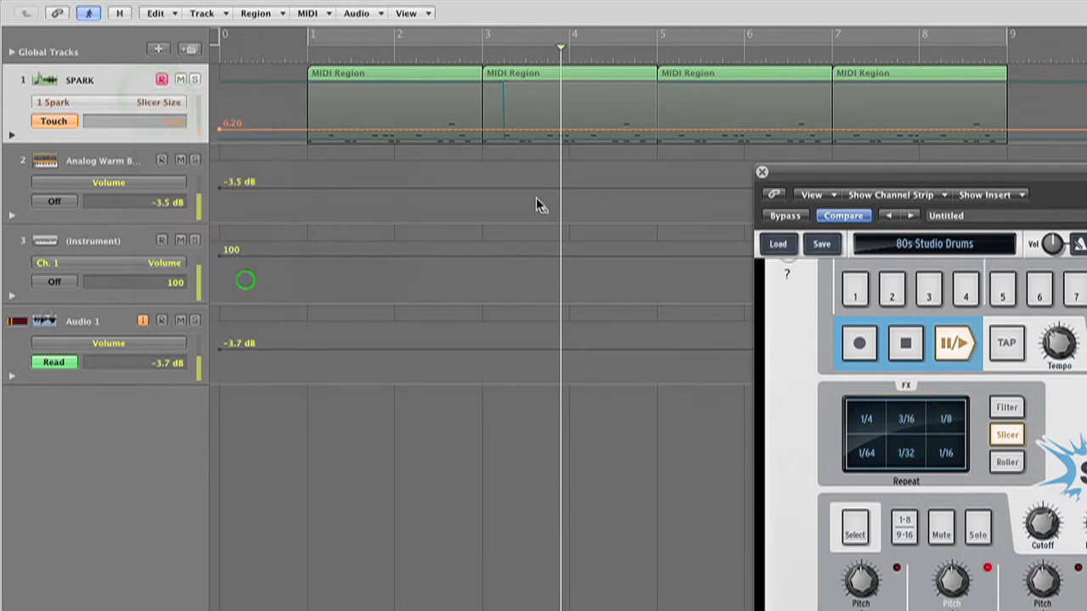
- Move the Slicer Bypass drop back to bar 3 and play from before bar 1 to about bar 4.5
drag(497, 92, 480, 138)
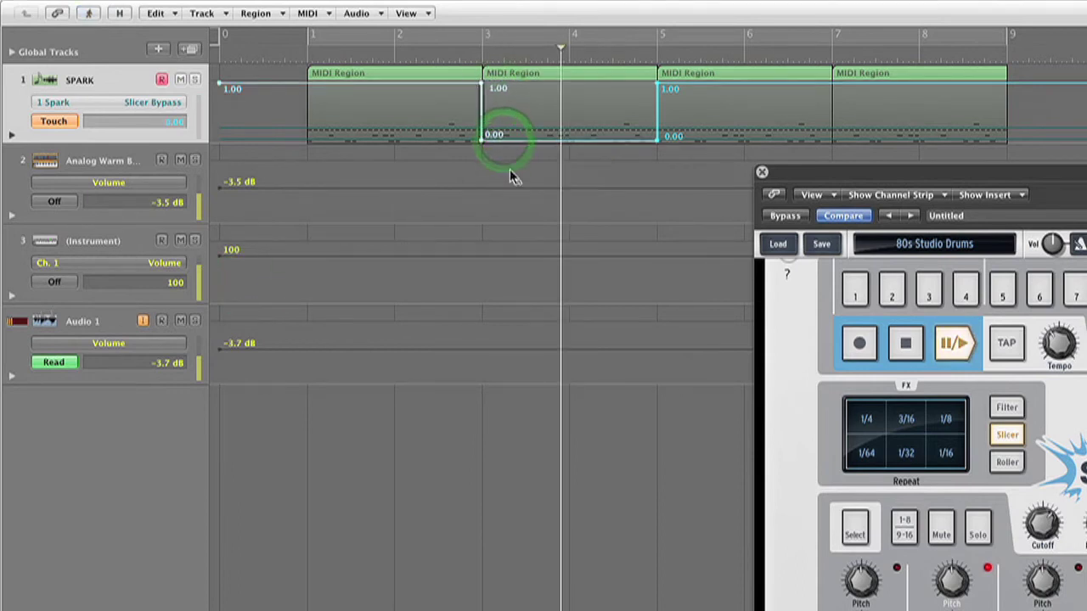
click(288, 47)
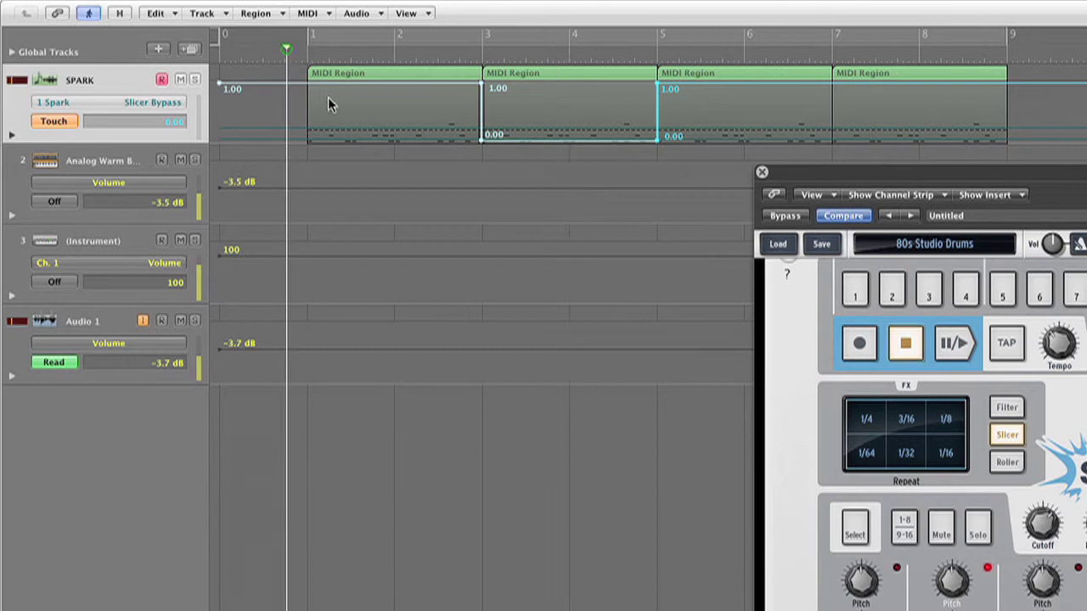
key(space)
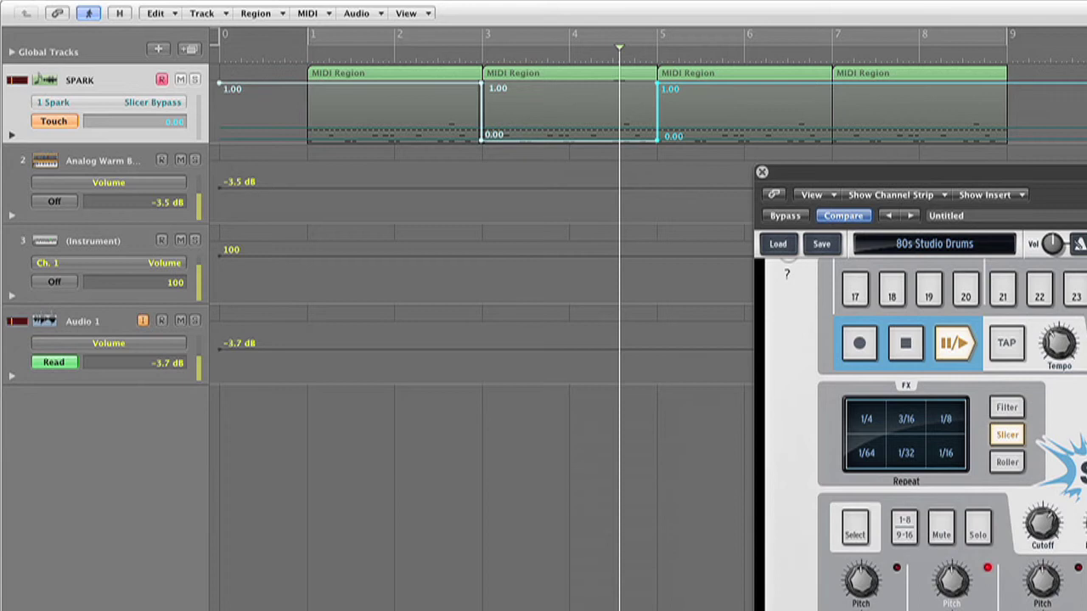
- Shift the Slicer Bypass drop slightly past bar 3 and play from just before bar 1 to beyond bar 5
click(480, 139)
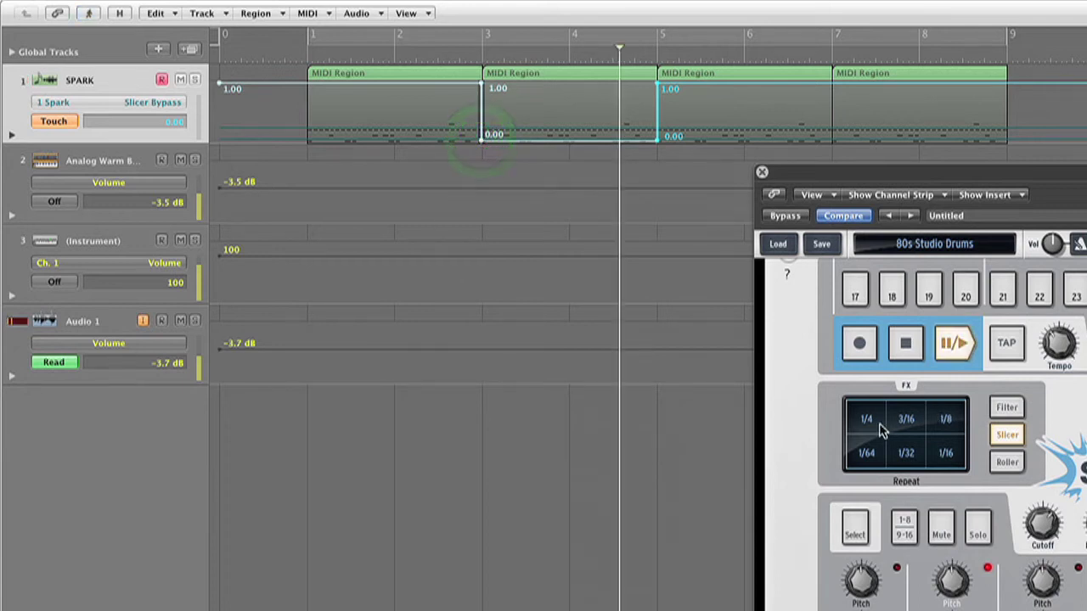
click(481, 140)
drag(480, 138, 498, 138)
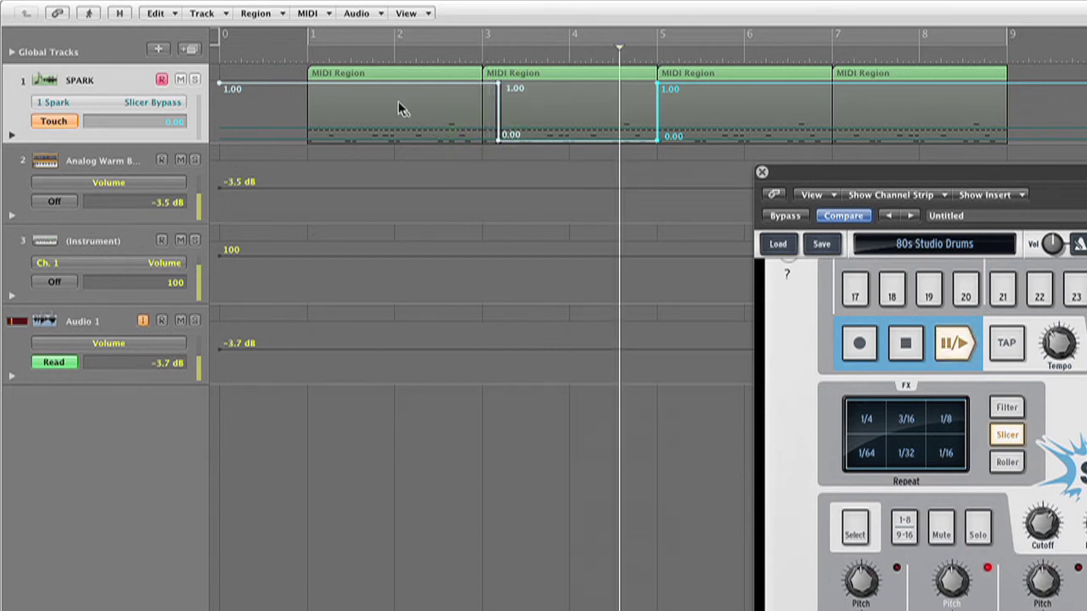
double_click(303, 54)
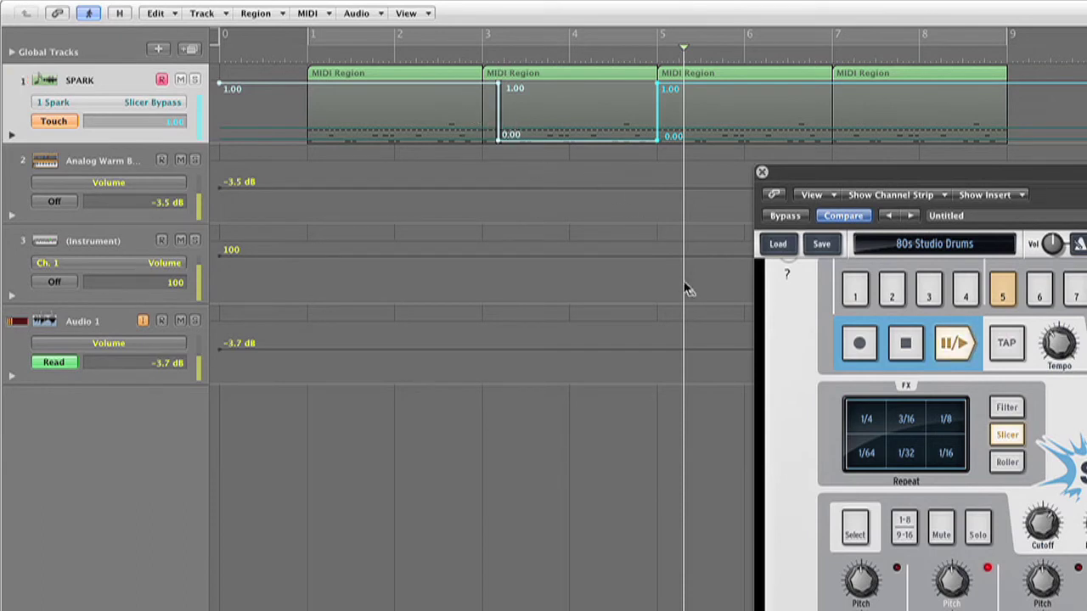
- Set the slicer's repeat size to 1/32 and switch the track's automation display back to Slicer Bypass
click(1005, 439)
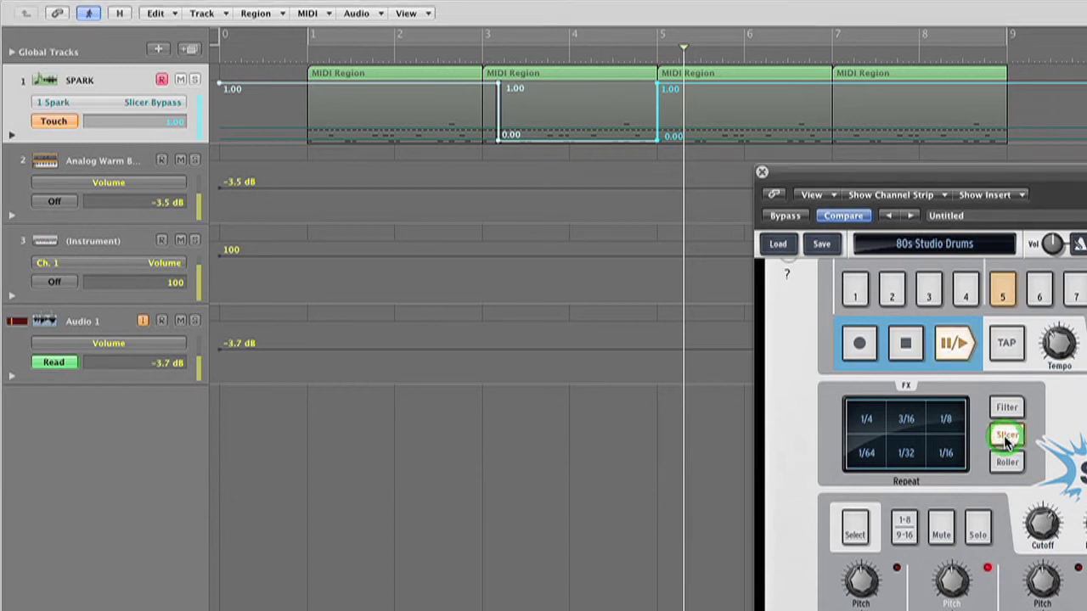
click(905, 453)
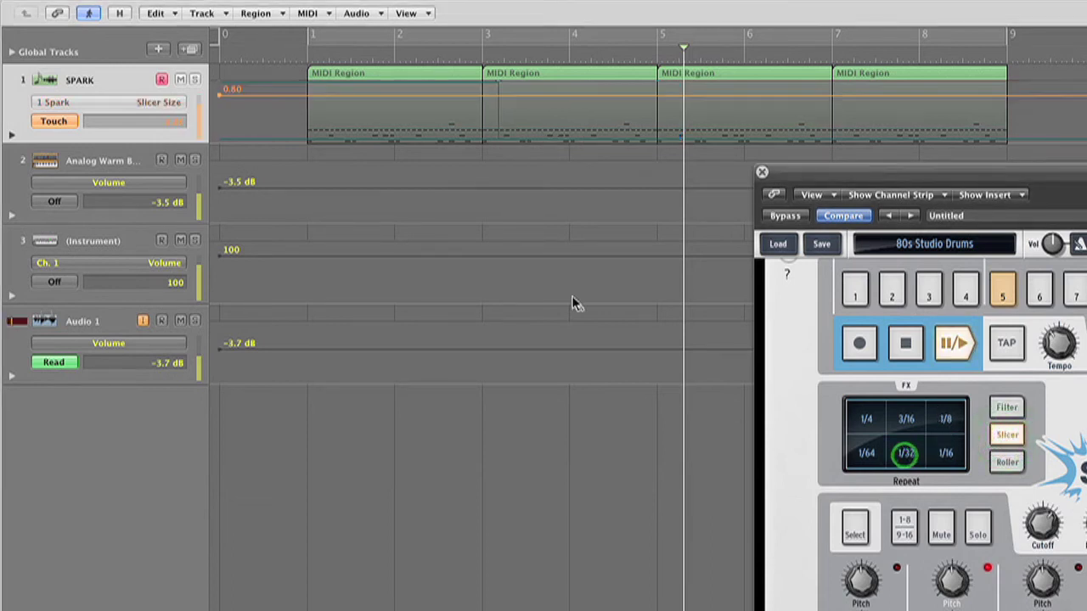
click(174, 108)
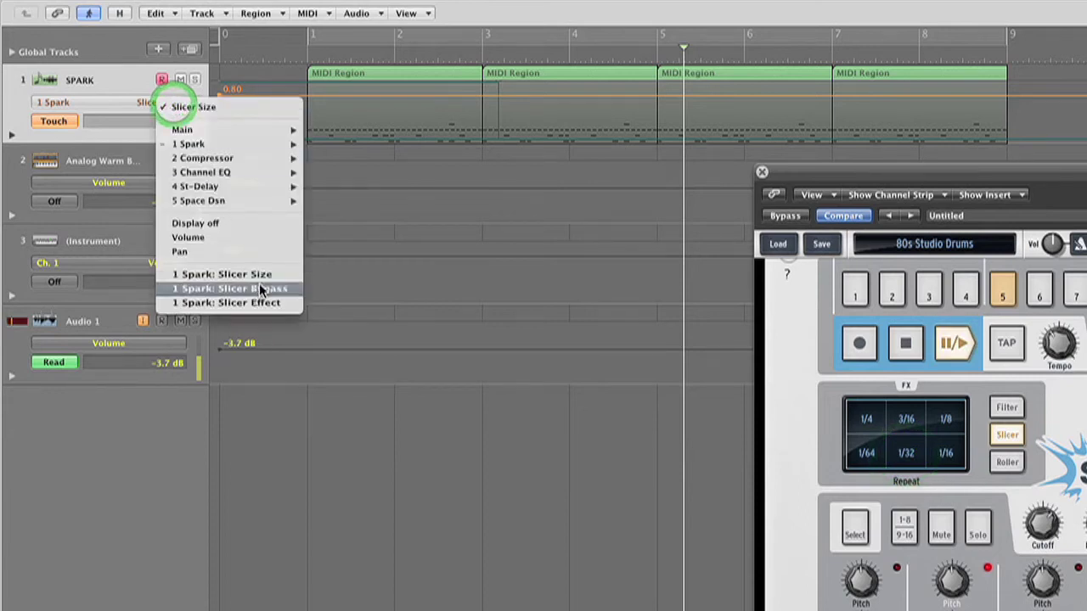
click(259, 285)
- Try to adjust the automation points of the Slicer Bypass rise at bar 5
key(Escape)
click(600, 150)
drag(658, 141, 658, 82)
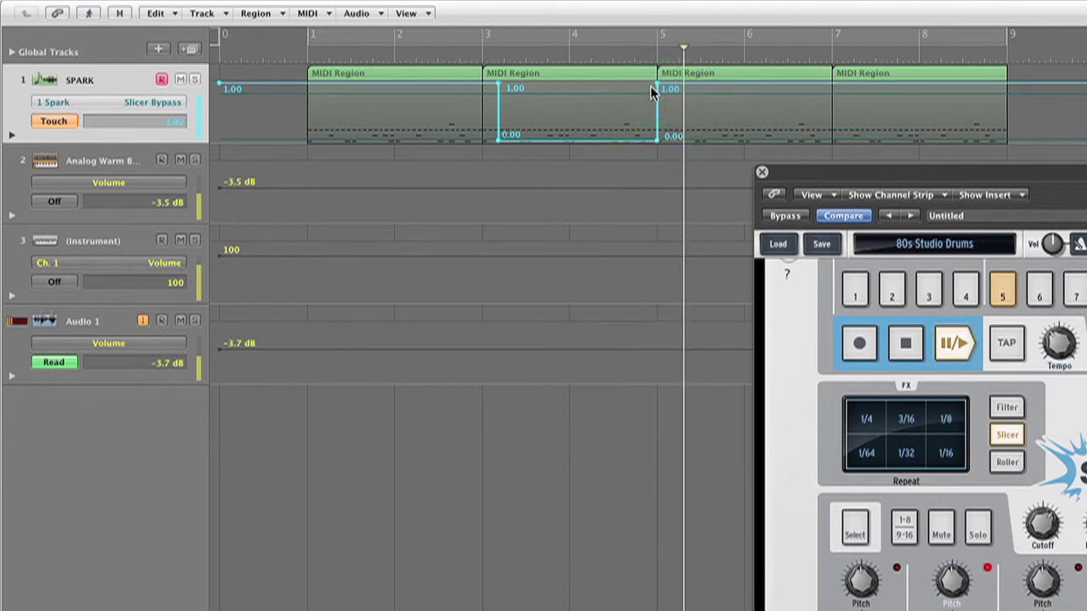
click(655, 88)
- Play the SPARK track from just past bar 2 to bar 5 to hear the 1/32 repeat
drag(682, 58, 416, 48)
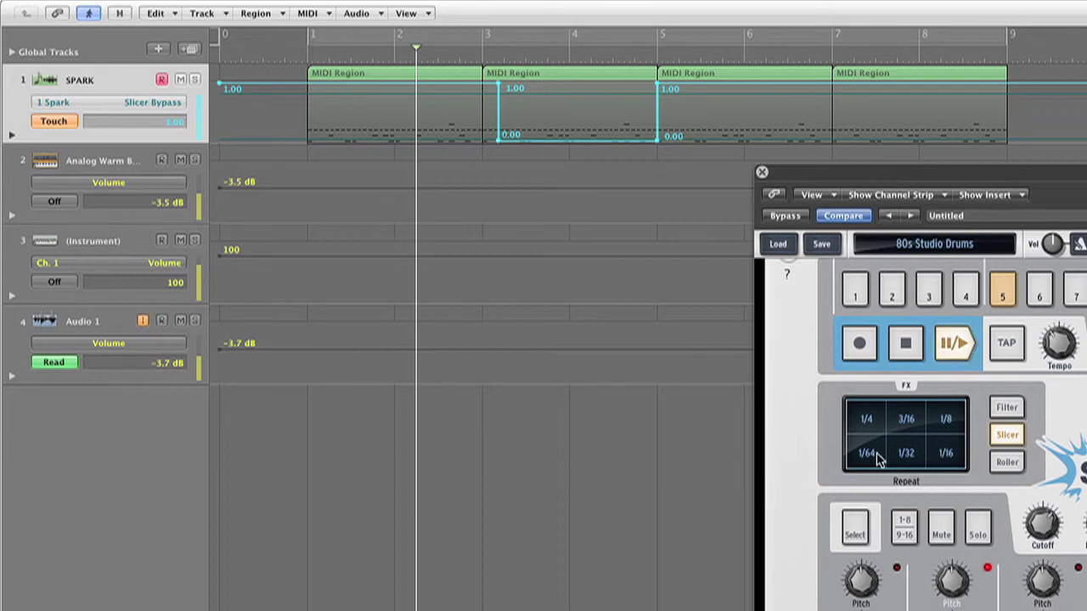
key(space)
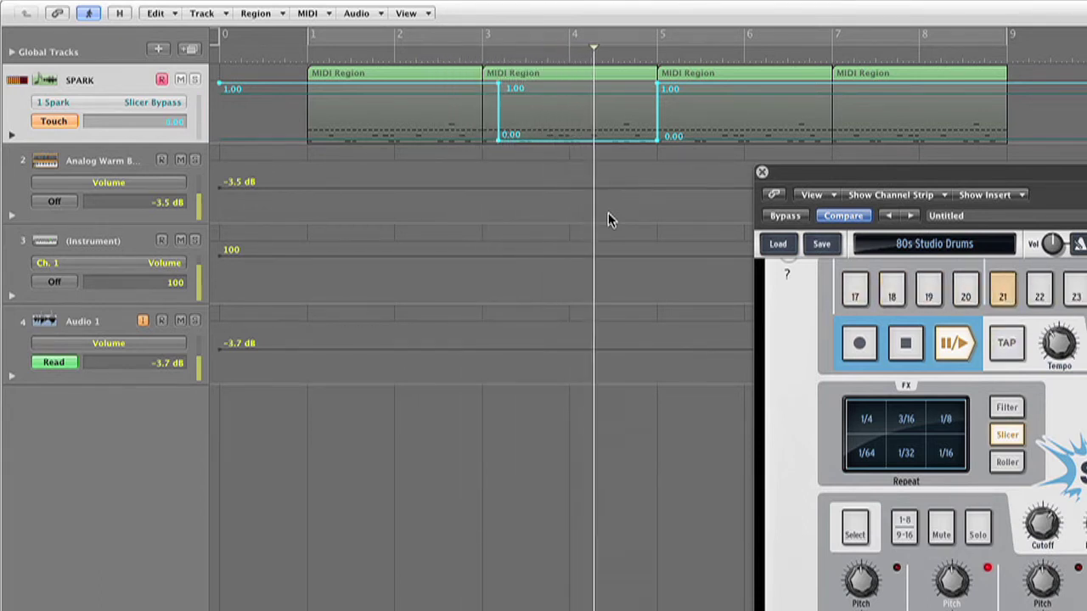
key(space)
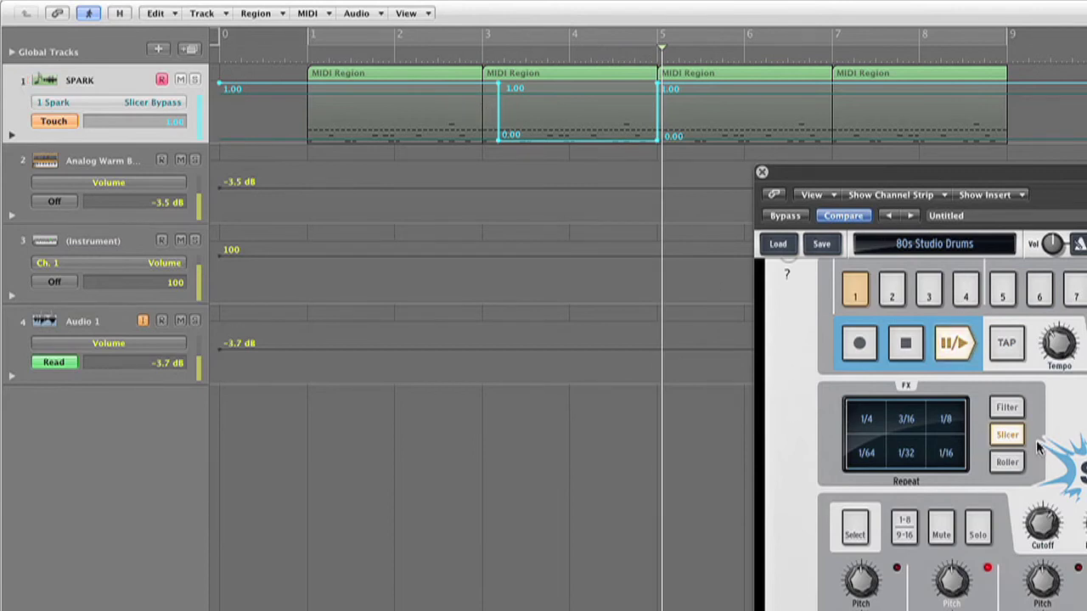
- Show the slicer's effect types and switch between Tape and Strb, finishing on Tape
click(1007, 436)
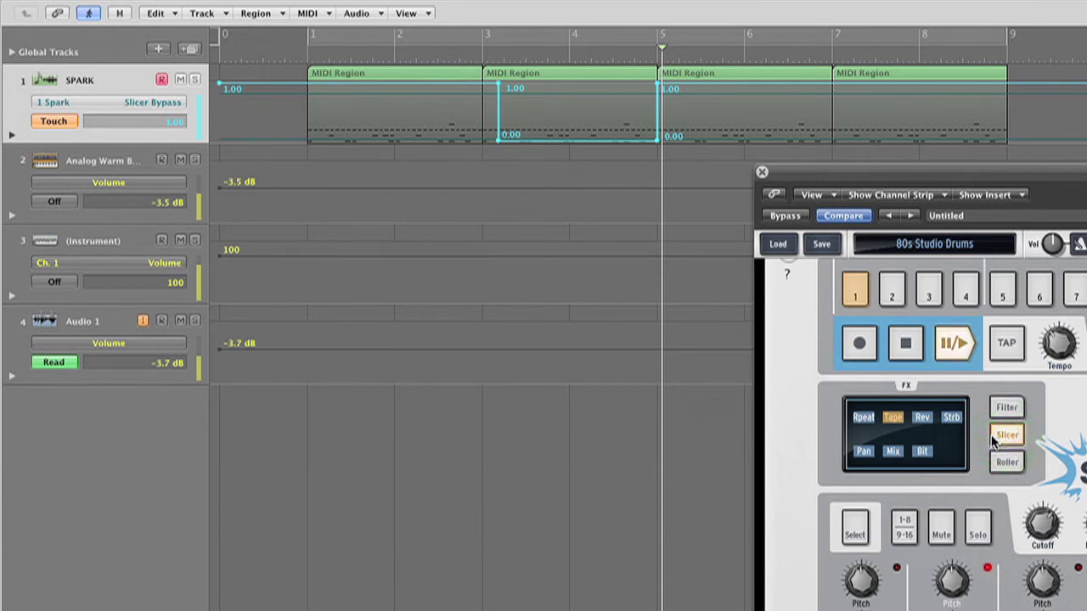
click(894, 417)
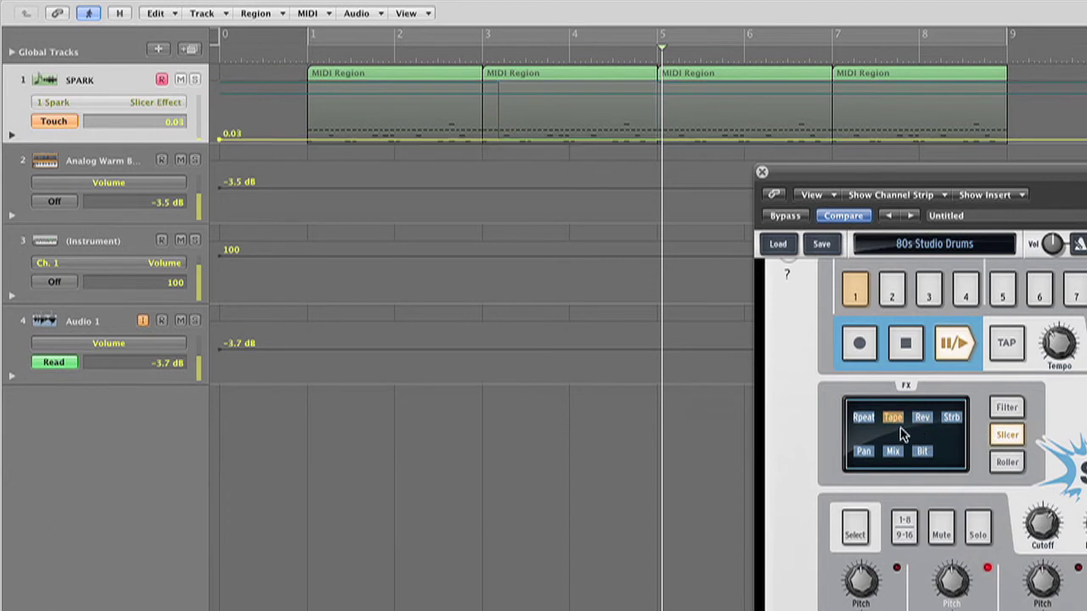
click(951, 419)
click(895, 417)
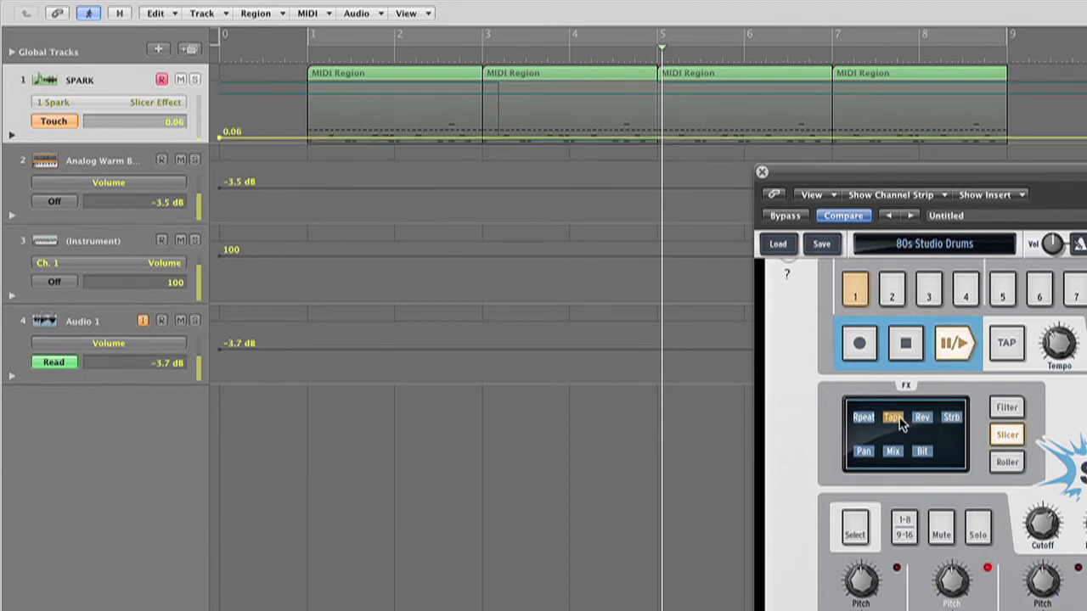
- Try the Rpeat, Rev, Strb and Bit slicer effect types, finish on Tape and show its size grid
click(952, 420)
click(868, 422)
click(917, 422)
click(947, 422)
click(926, 454)
click(893, 419)
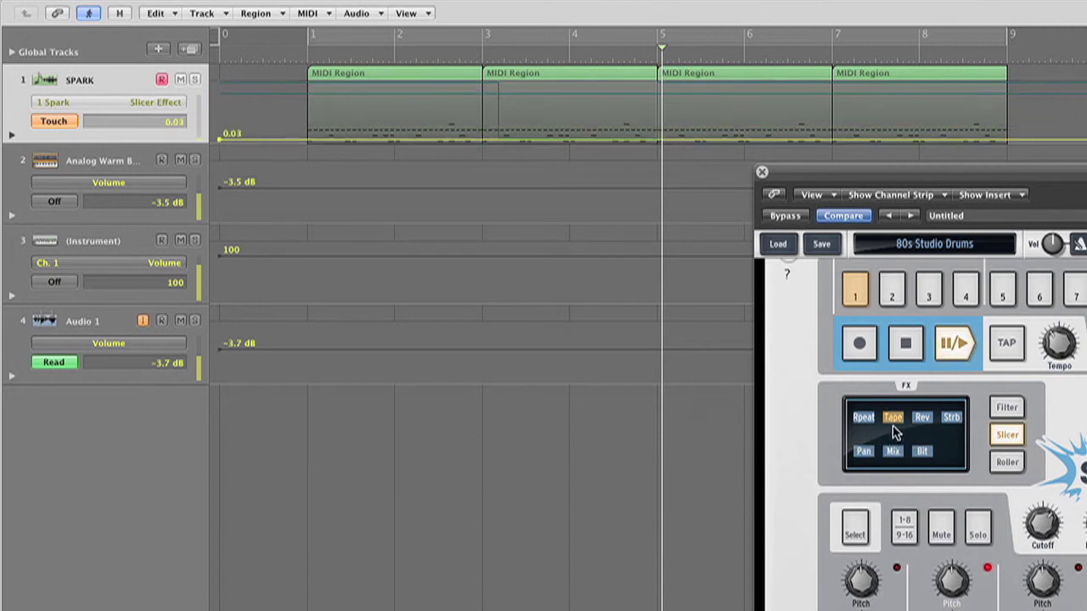
click(895, 420)
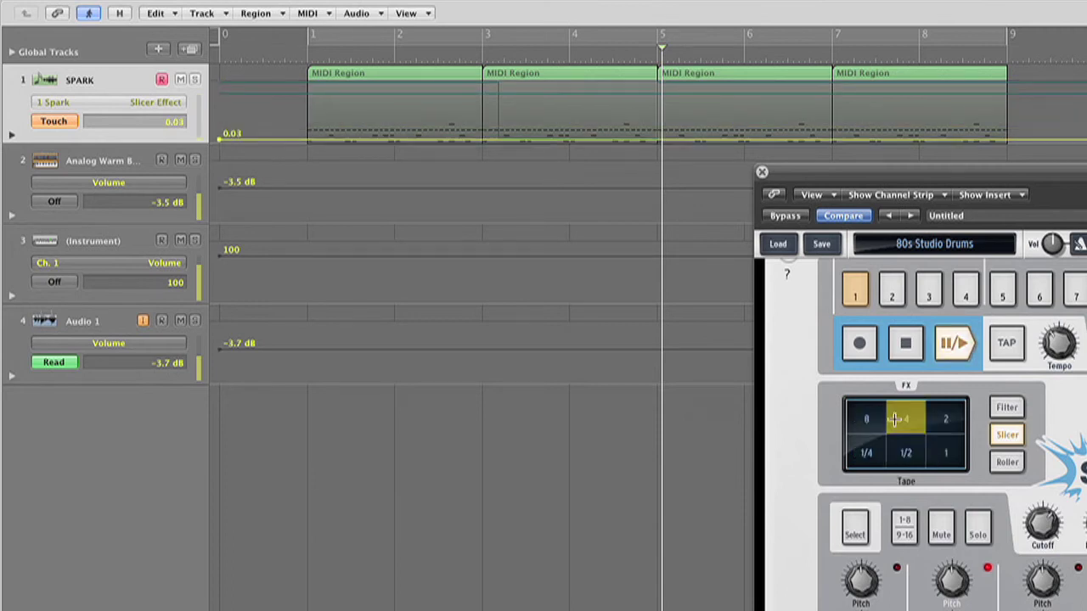
- Try the Tape slicer sizes 8, 4, 2, 1, 1/2 and 1/4, finishing on 4
click(865, 421)
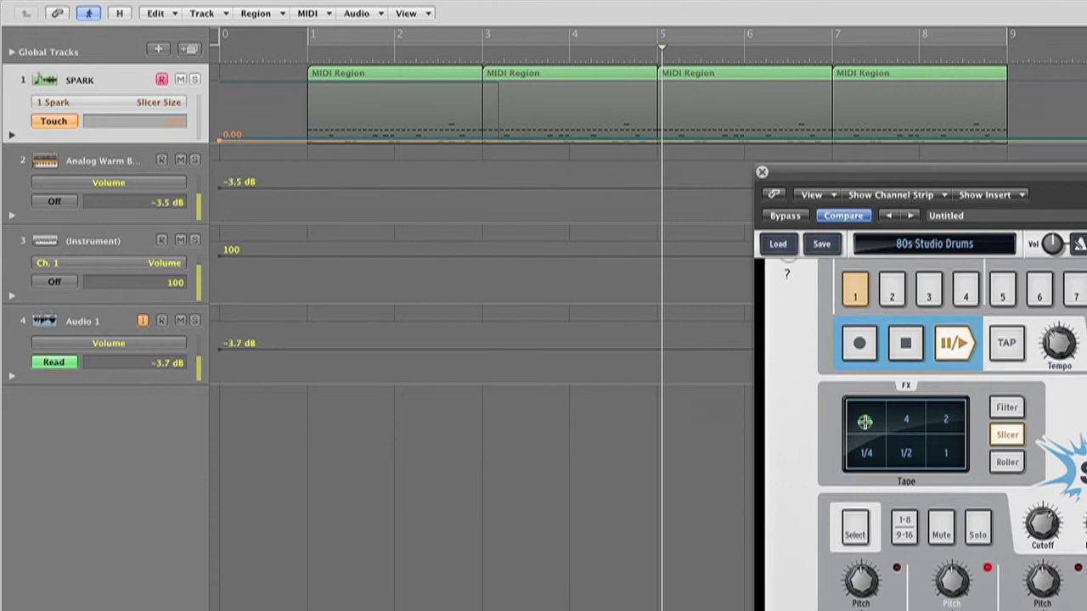
click(909, 418)
click(947, 420)
click(947, 419)
click(949, 451)
click(907, 454)
click(869, 452)
click(865, 421)
click(905, 419)
- Display the SPARK track's Slicer Bypass automation and raise it to 1.00 at bar 5
click(174, 102)
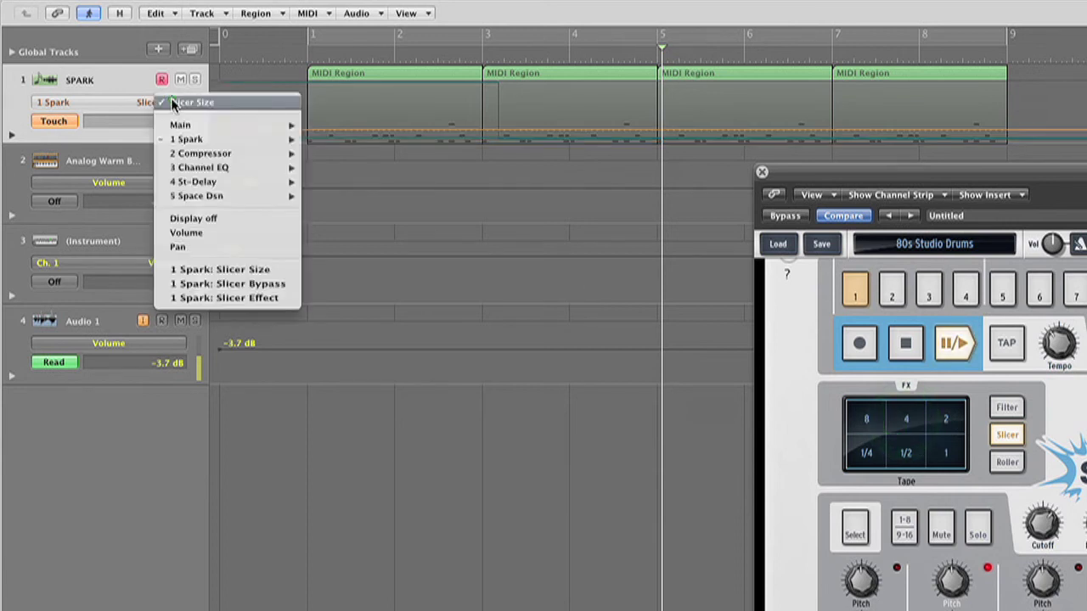
click(267, 284)
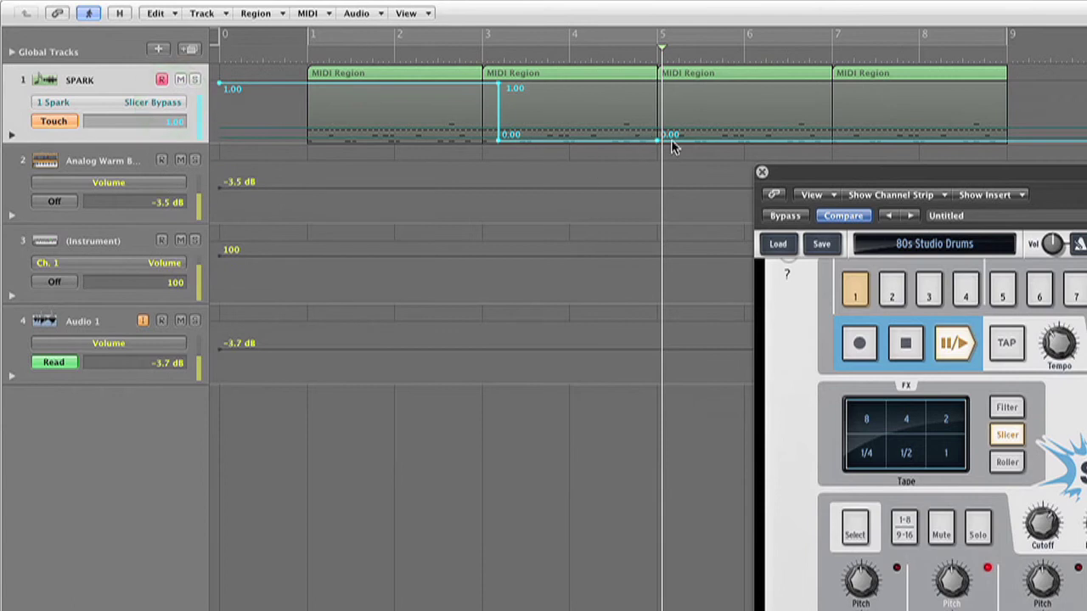
key(Escape)
click(639, 155)
click(657, 140)
drag(657, 140, 660, 88)
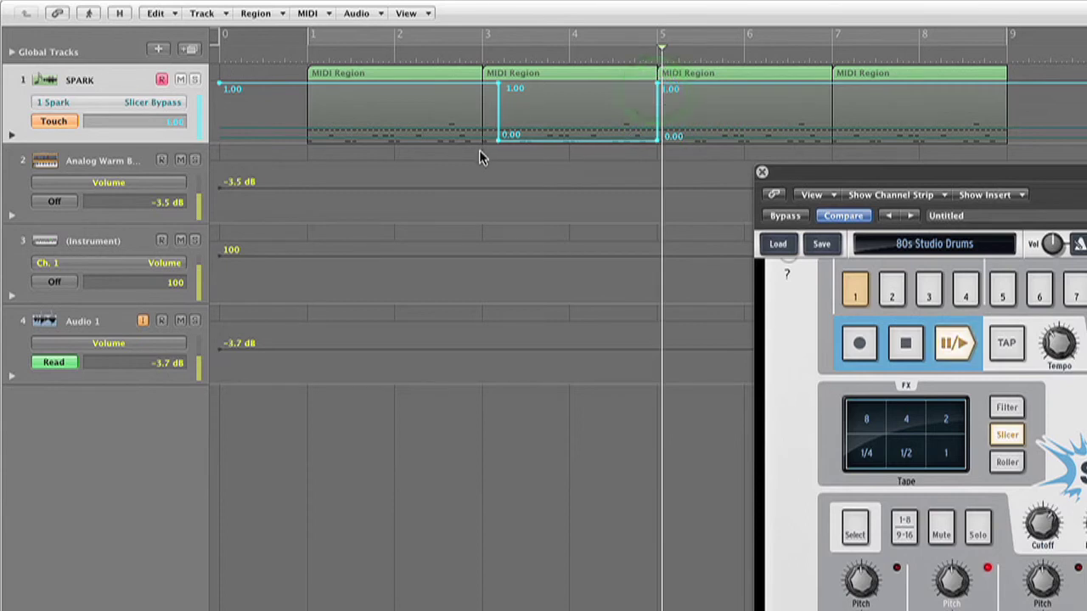
- With the Automation Select Tool, move the Slicer Bypass drop to bar 3 and its rise to bar 7
key(Escape)
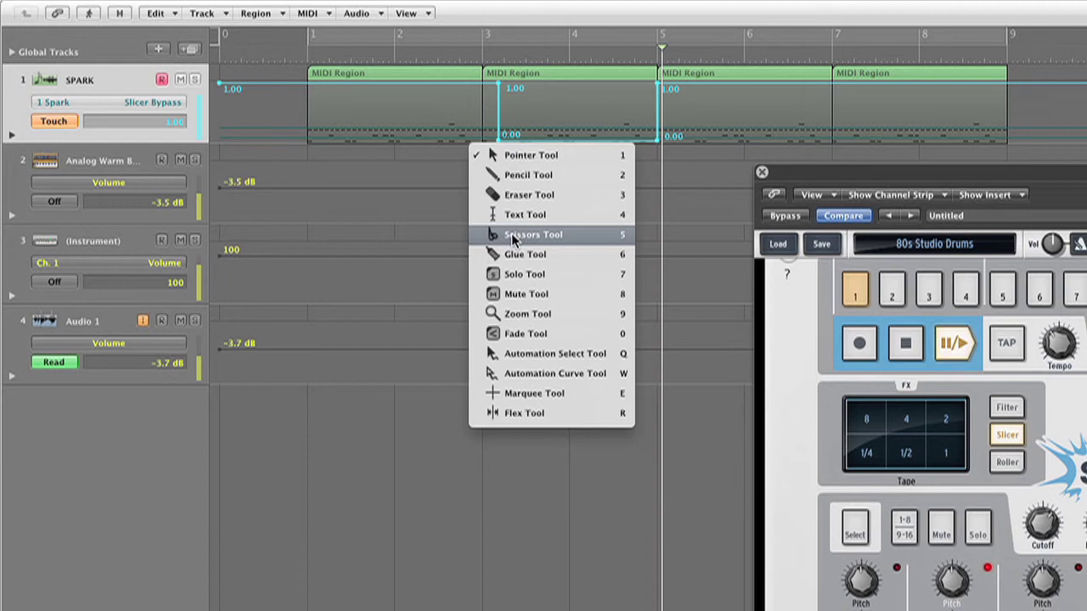
click(533, 353)
drag(509, 121, 482, 140)
click(654, 93)
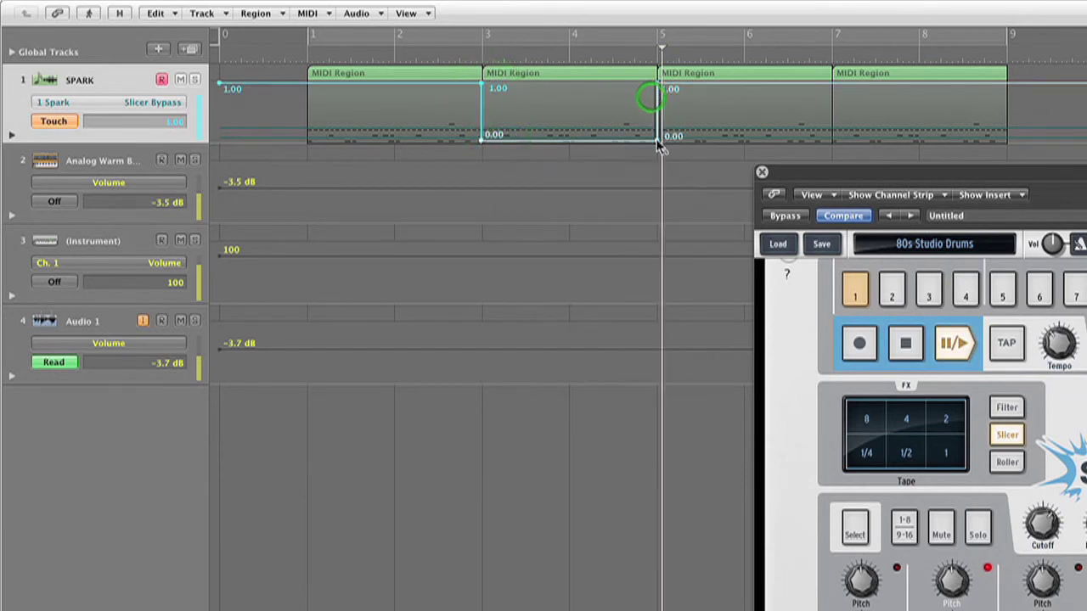
drag(655, 136, 832, 135)
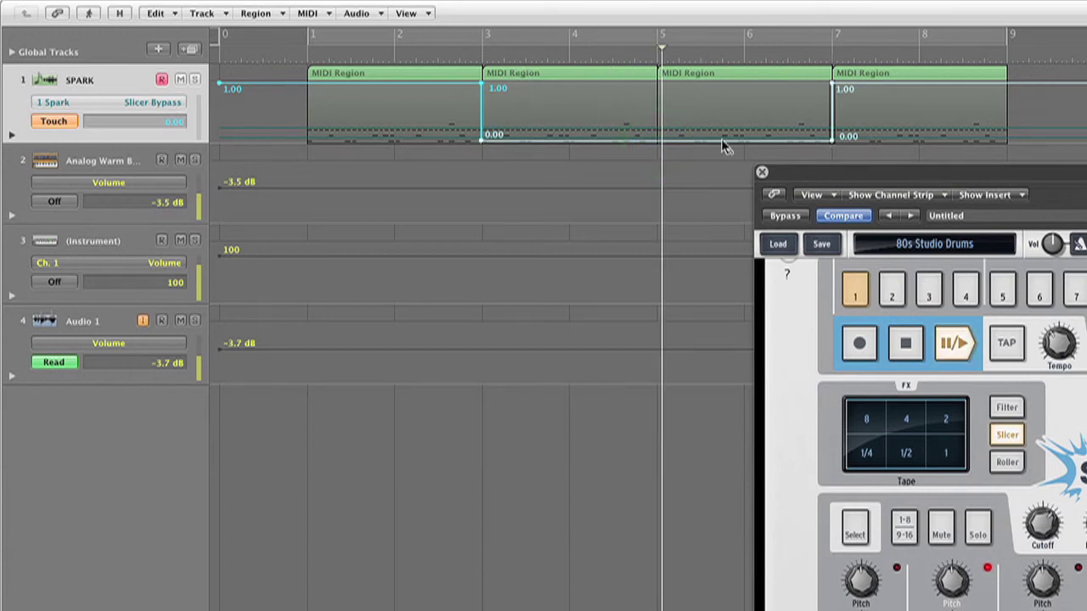
- Set the Tape size to 4 and play from just before bar 1 to just past bar 5 with Slicer Bypass displayed
click(909, 422)
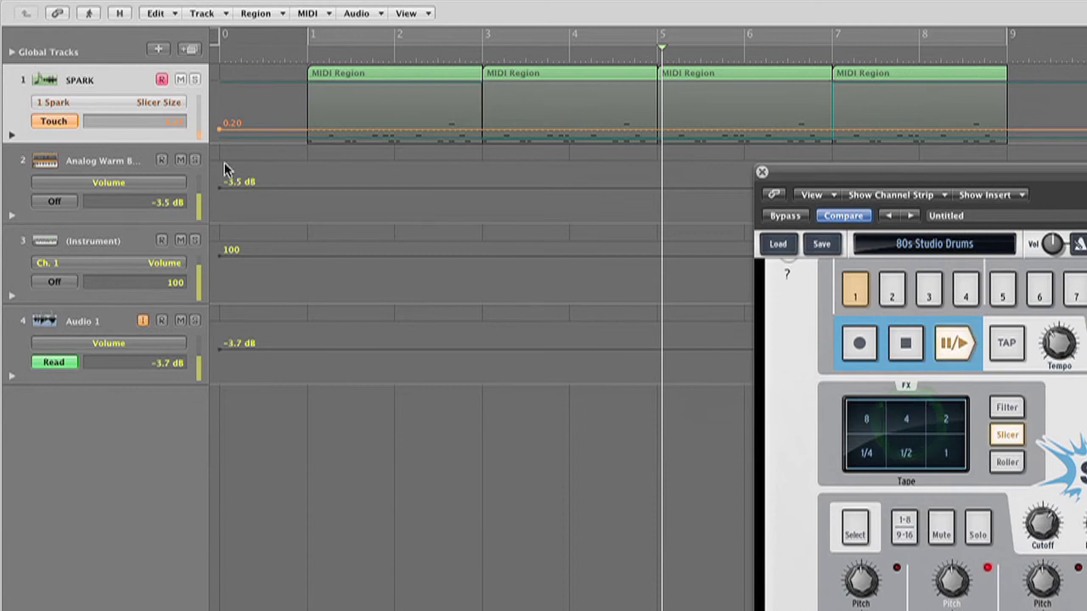
drag(161, 104, 229, 291)
click(301, 64)
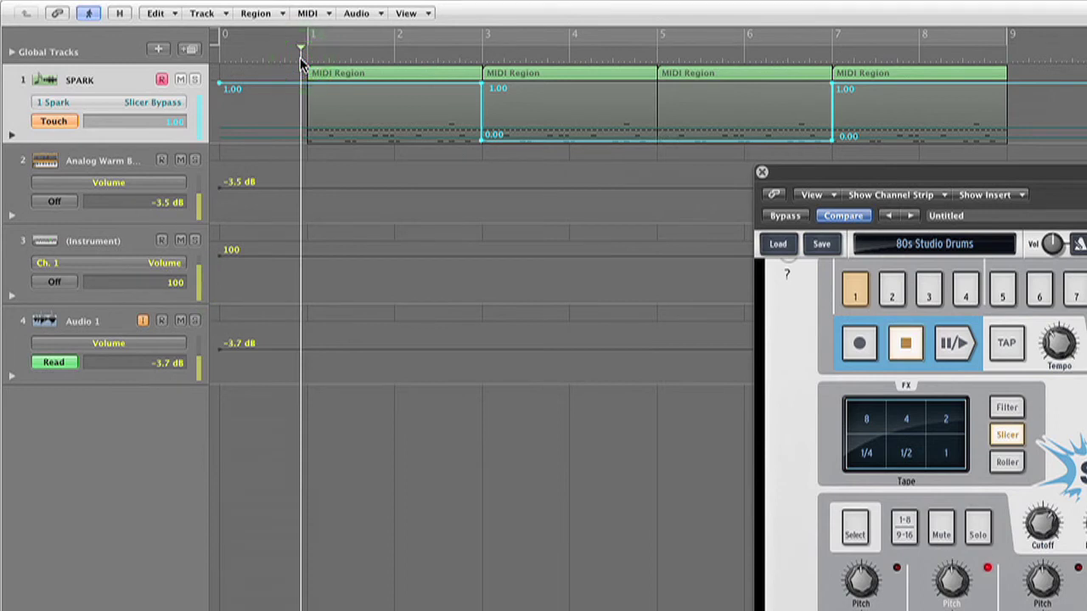
key(space)
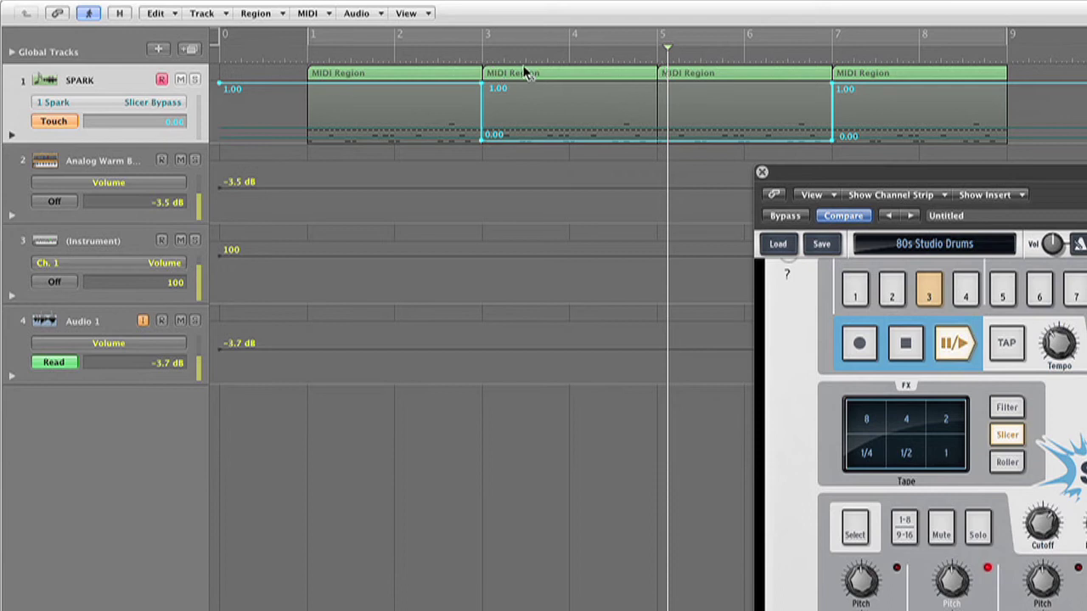
click(953, 344)
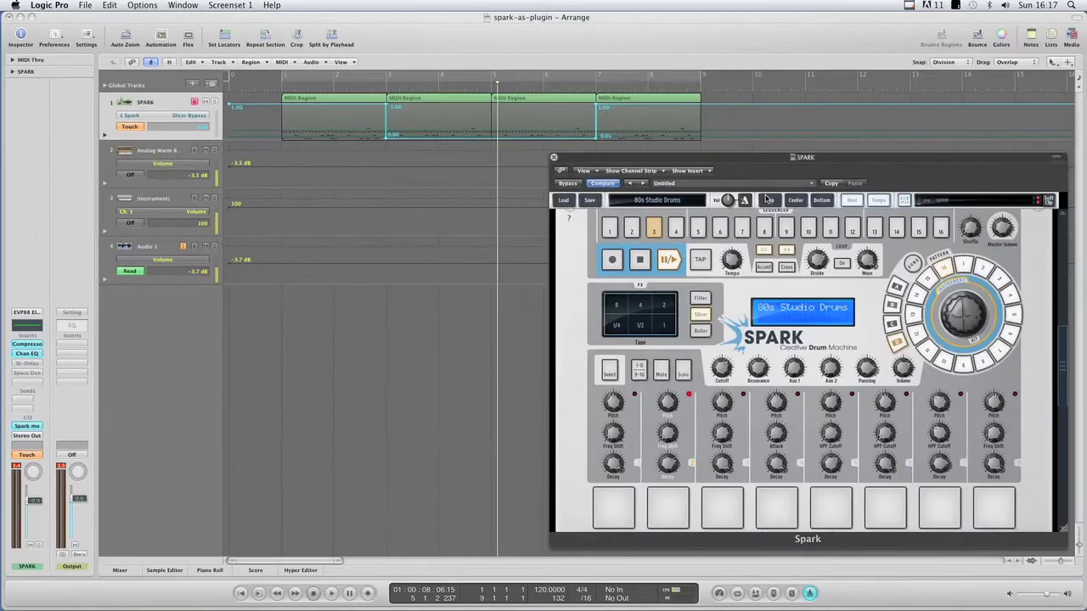
- Briefly view Spark's pattern grid, return to the hardware controls and set the Tape size to 8
click(767, 201)
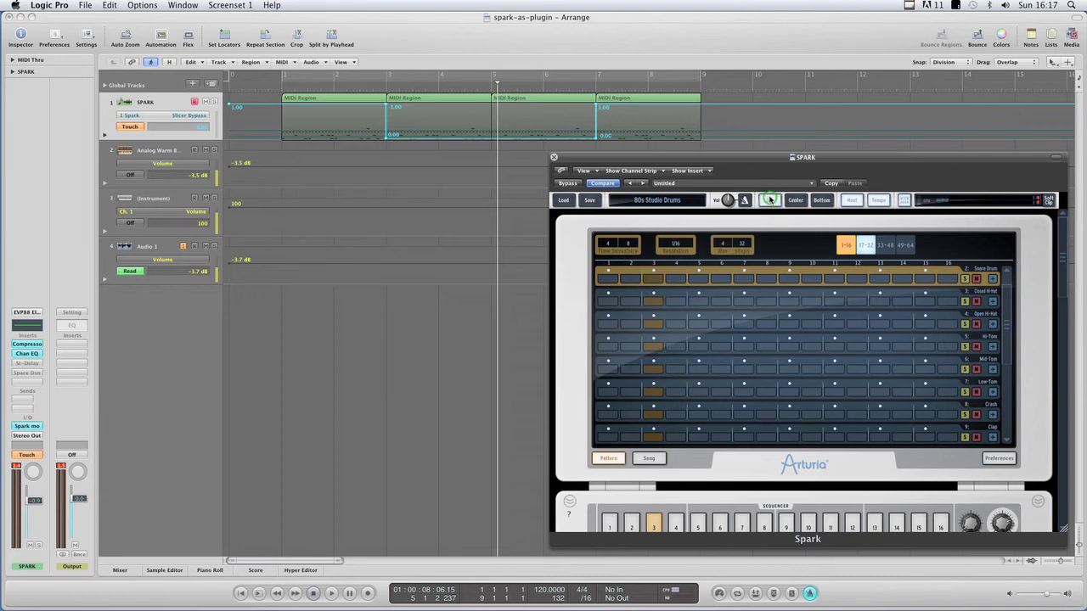
click(768, 199)
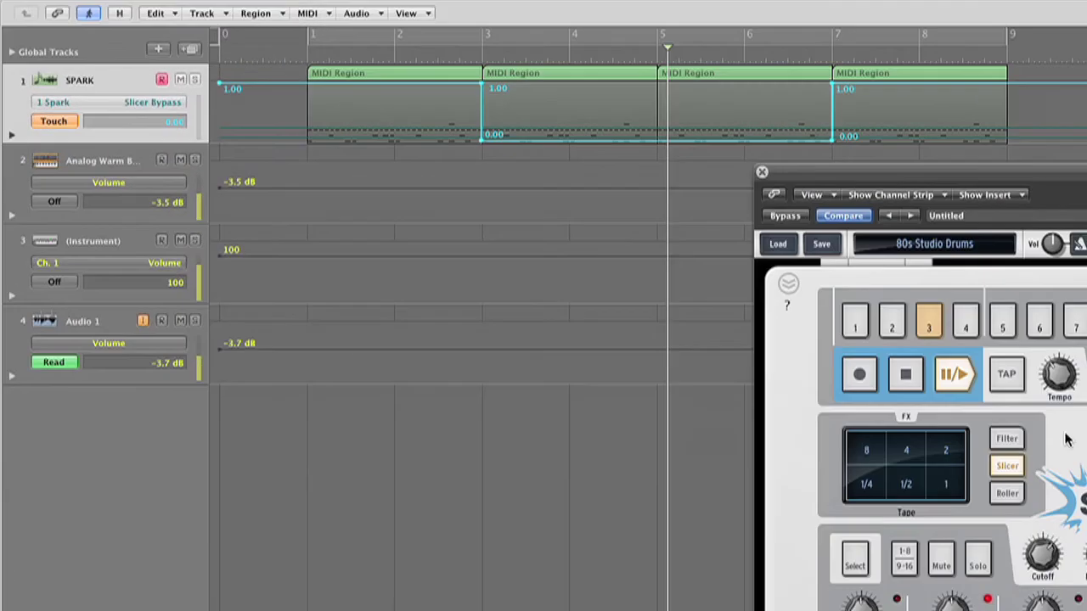
click(1004, 466)
click(866, 450)
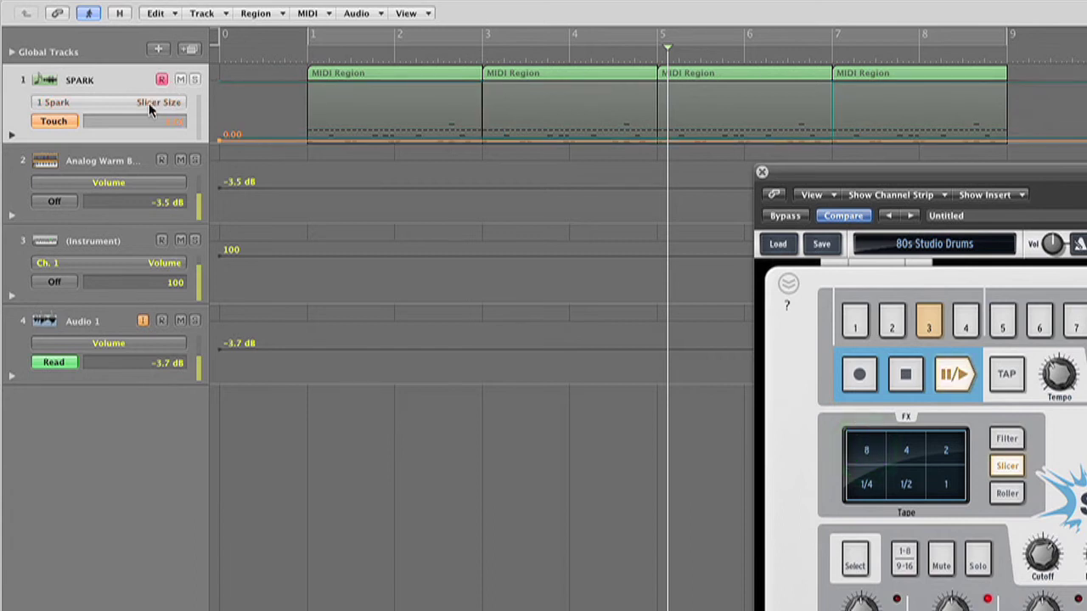
- Display Slicer Bypass automation and play the SPARK track from just before bar 1 to just past bar 7
click(149, 103)
click(224, 287)
click(303, 55)
double_click(302, 56)
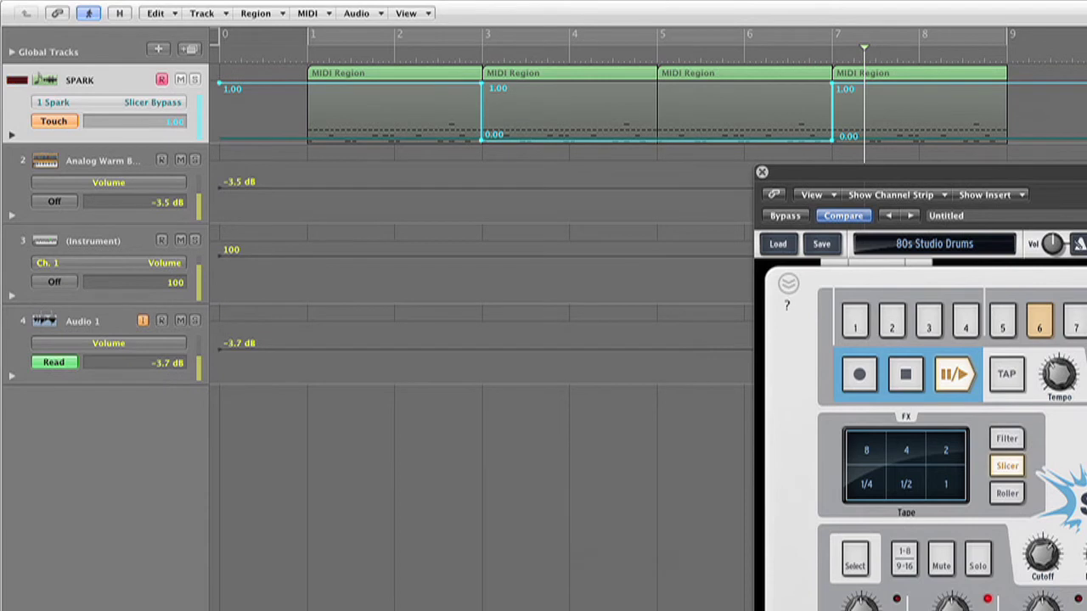
- Set the Tape size to 2 and switch the SPARK track's automation display back to Slicer Bypass
click(949, 453)
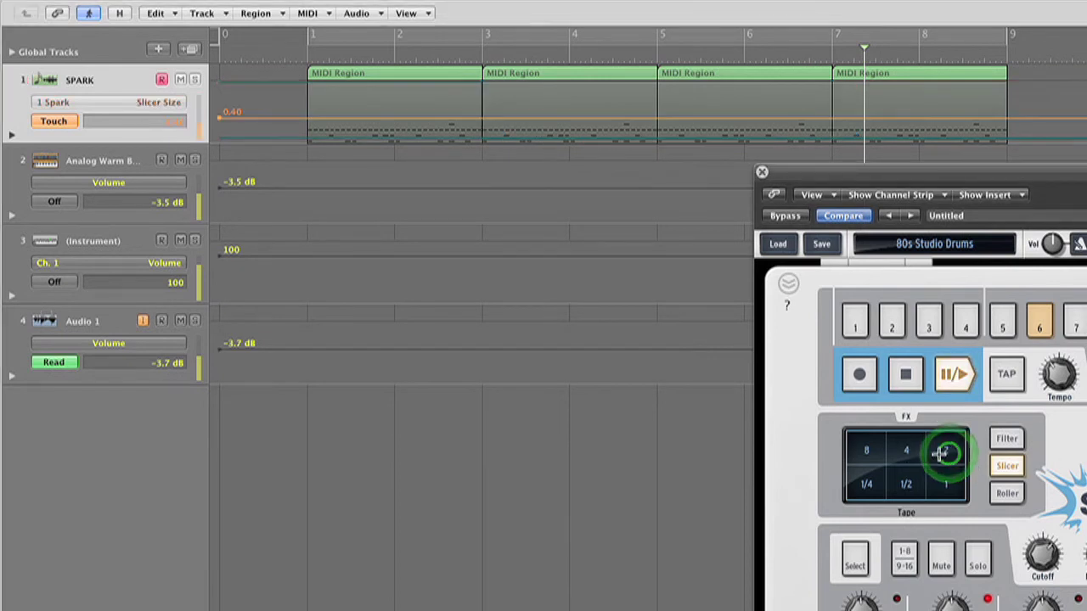
click(154, 102)
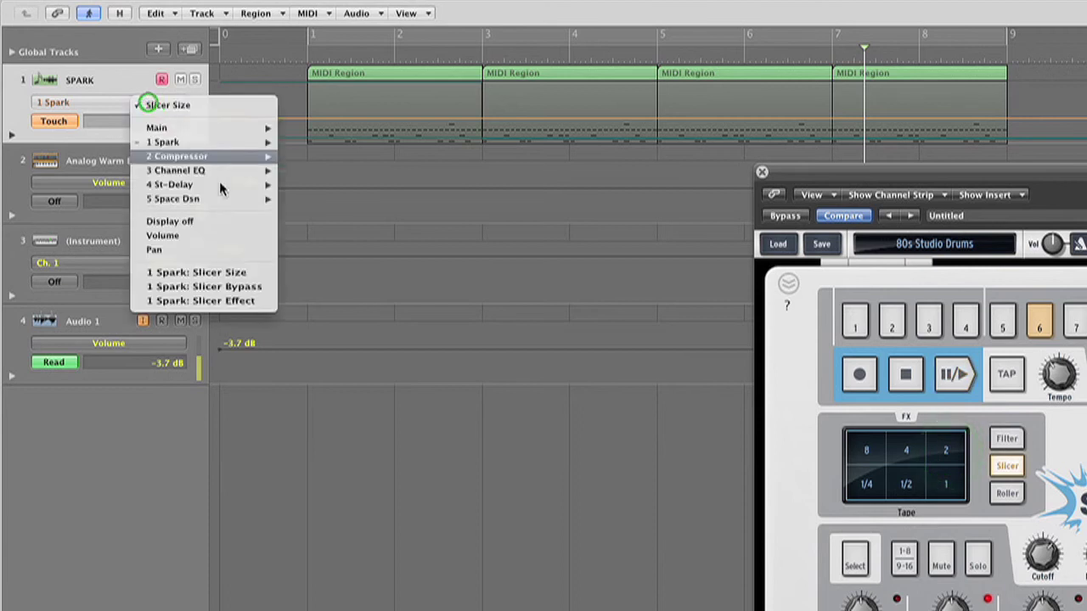
click(218, 287)
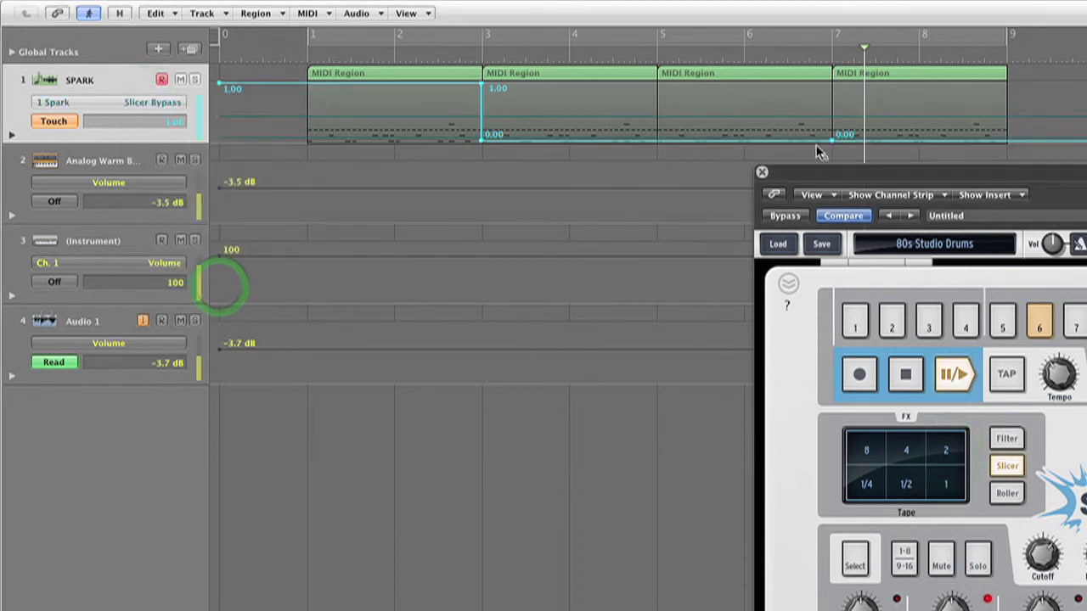
- Raise the Slicer Bypass automation to 1.00 at bar 7 with the Pointer Tool
right_click(742, 153)
click(742, 153)
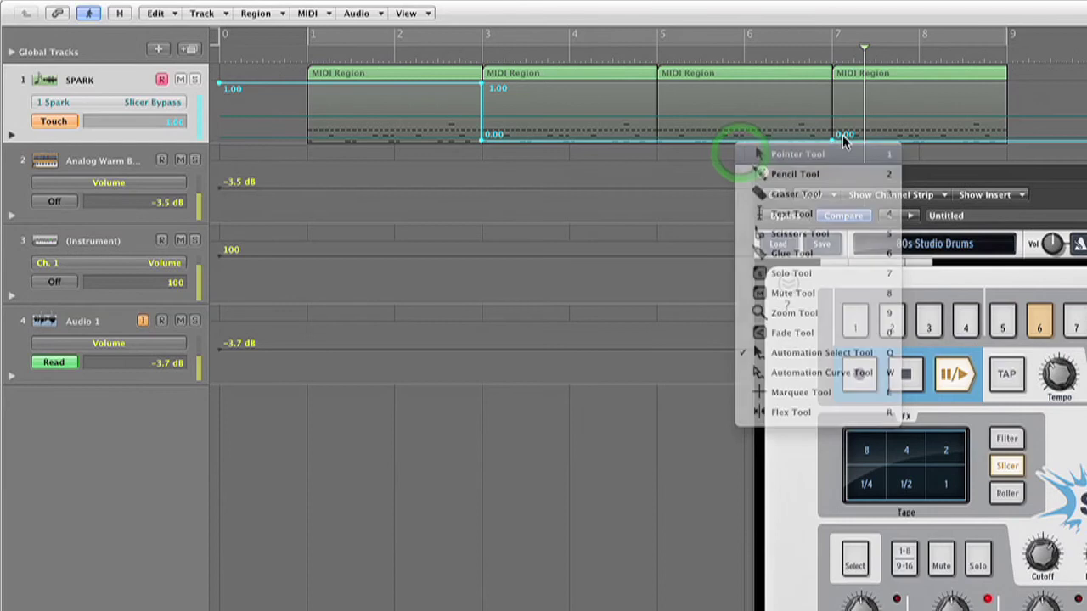
click(828, 136)
drag(832, 136, 832, 93)
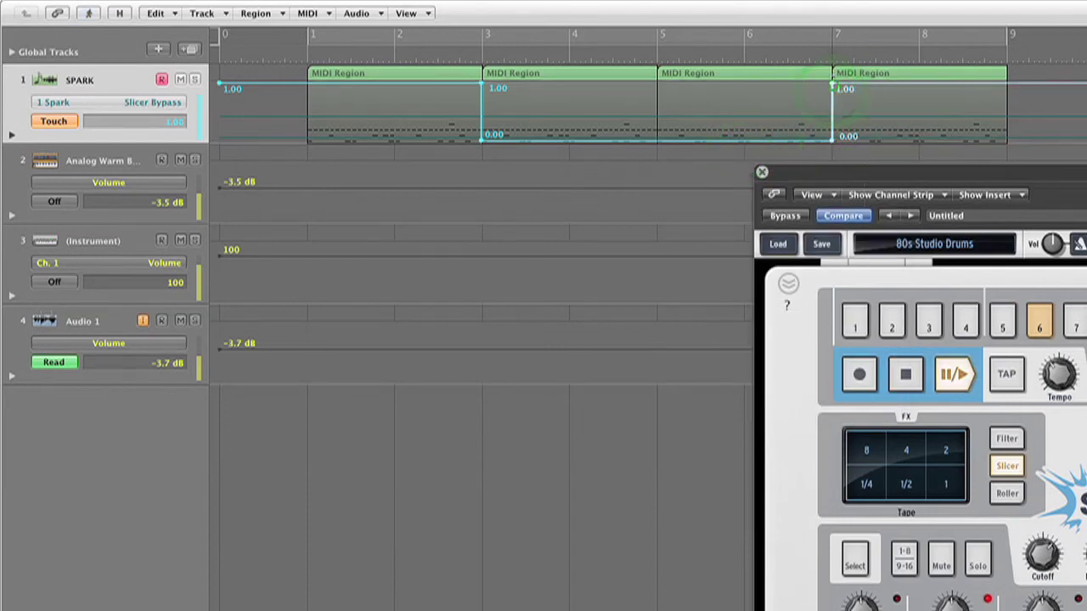
- Move the playhead from just before bar 3 through bar 4 to just before bar 5 to point out the slicer section
click(463, 54)
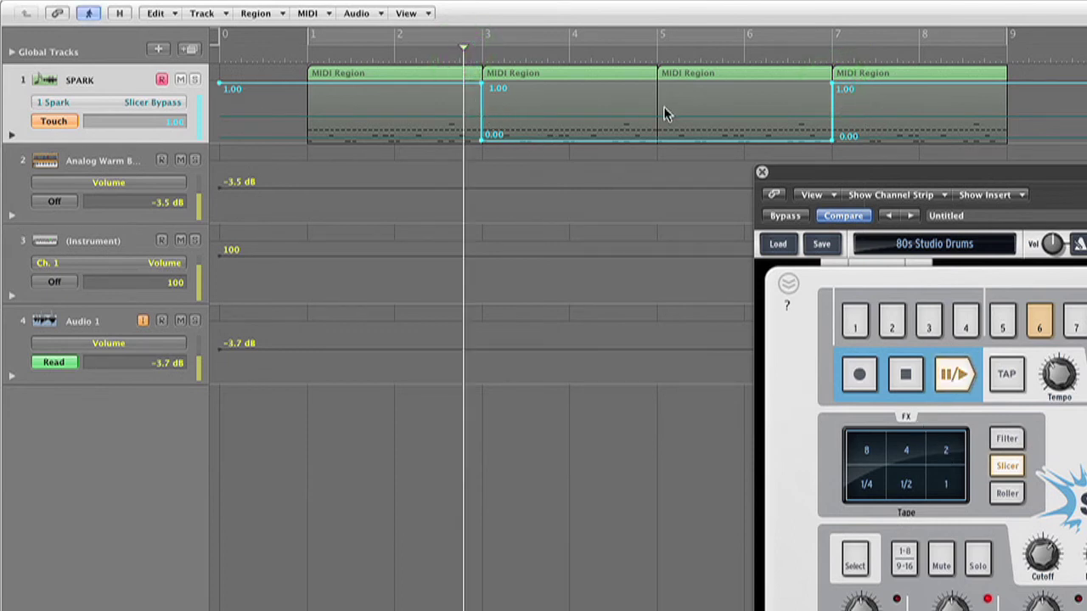
drag(462, 56, 571, 59)
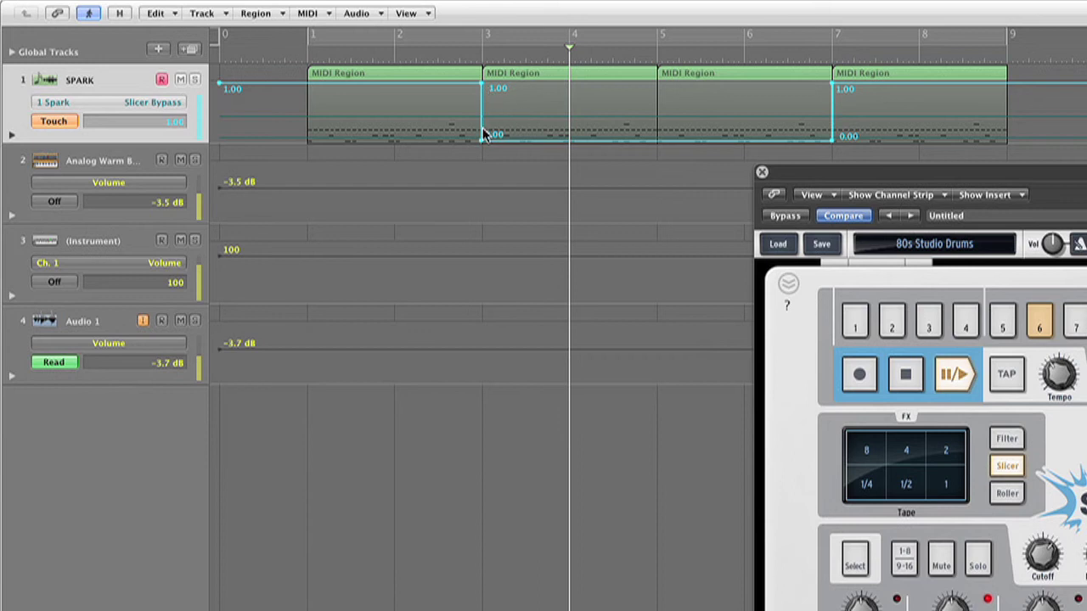
drag(568, 54, 646, 85)
- Play the SPARK track from just before bar 1 to just past bar 7 to hear the Tape effect at size 2
key(ctrl+Right)
key(ctrl+Right)
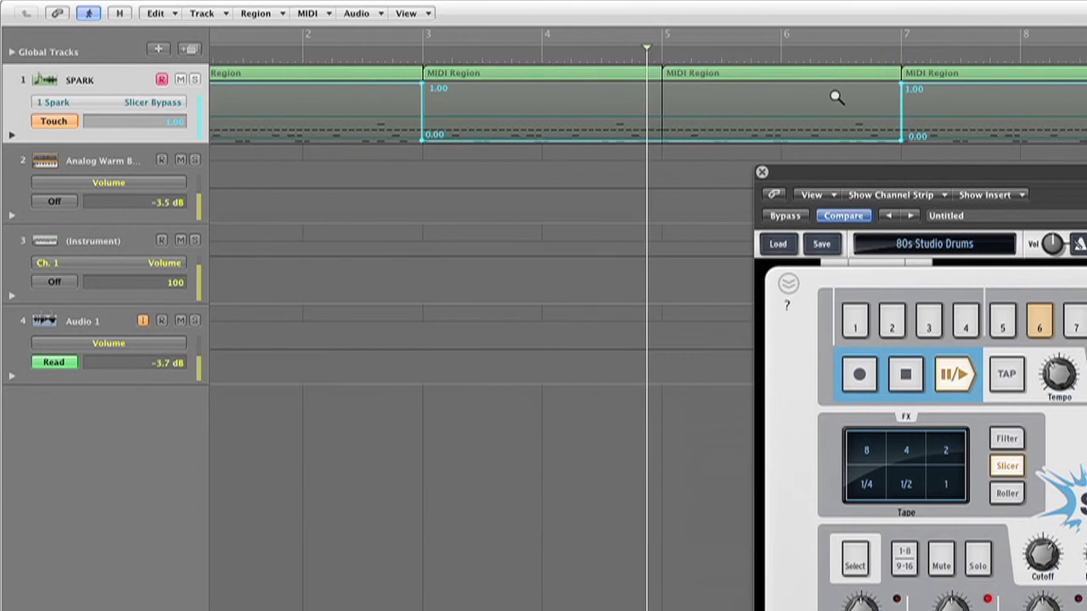
drag(820, 96, 610, 95)
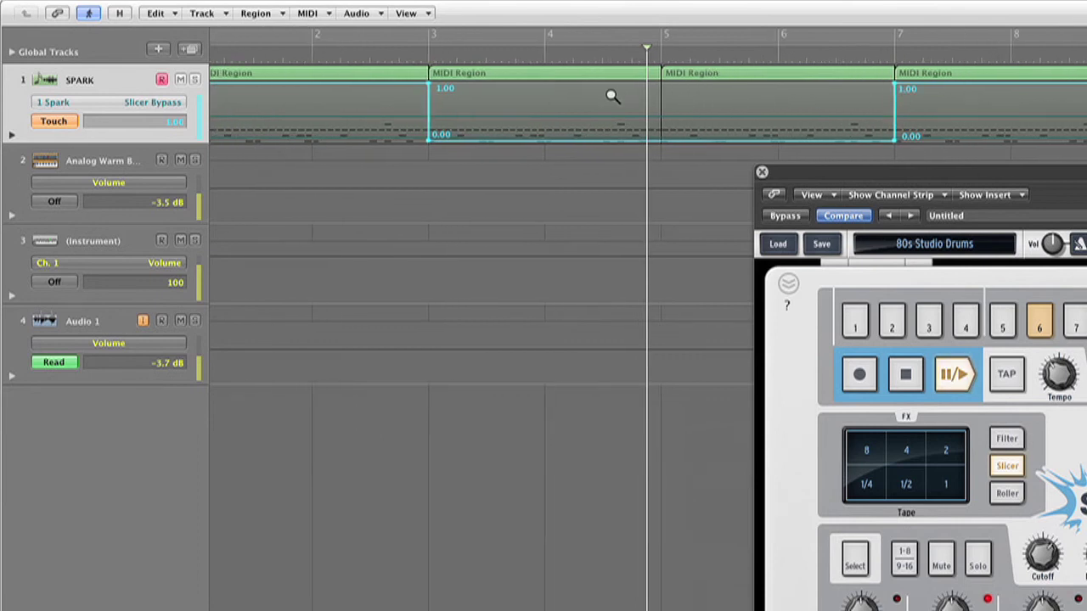
key(ctrl+Left)
key(ctrl+Left)
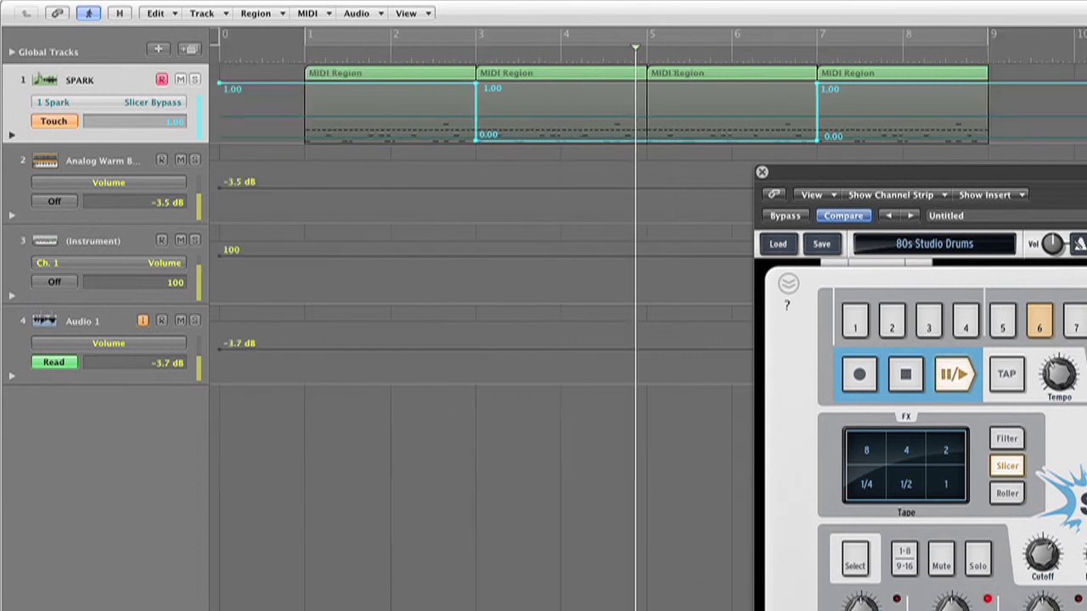
click(266, 52)
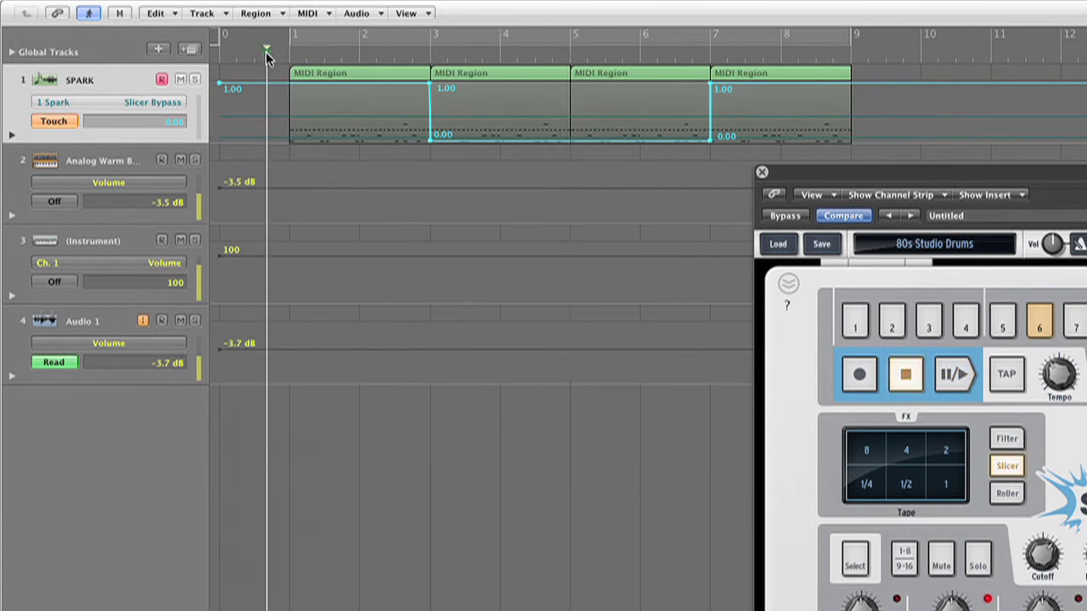
key(space)
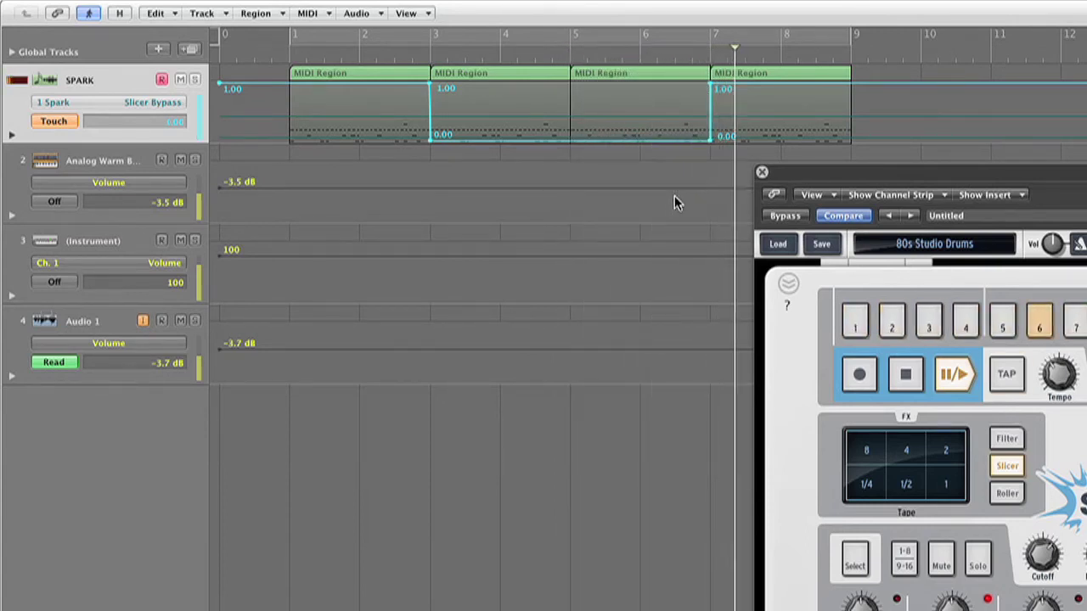
- Move the Slicer Bypass rise from bar 7 to bar 5 with the Automation Select Tool
right_click(602, 154)
click(659, 355)
drag(731, 137, 569, 139)
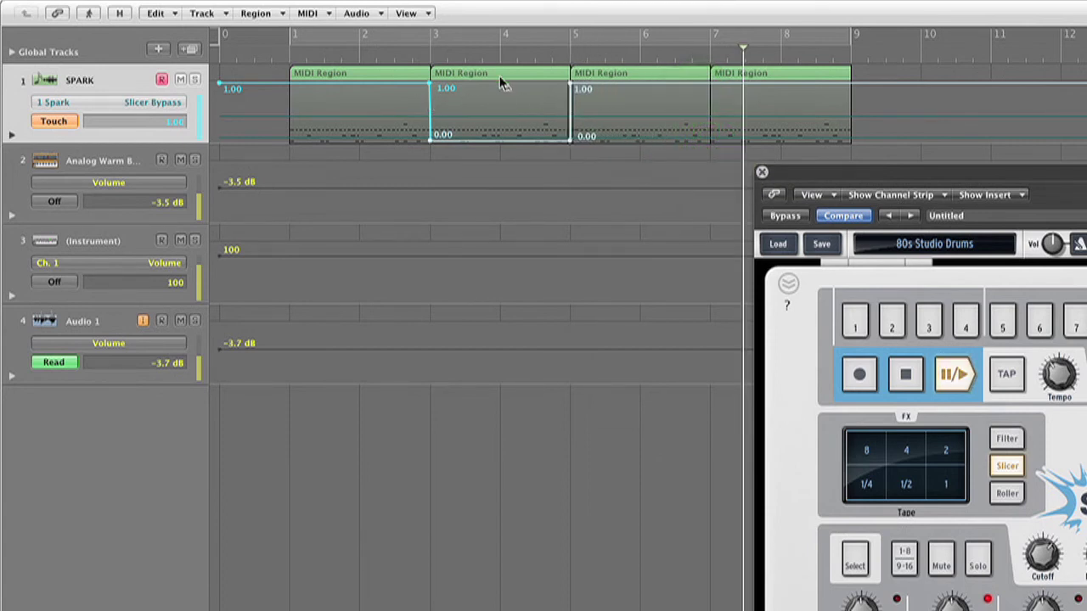
- Play the SPARK track from just before bar 1 to the middle of bar 5 to hear the shortened Tape section
click(277, 54)
double_click(277, 54)
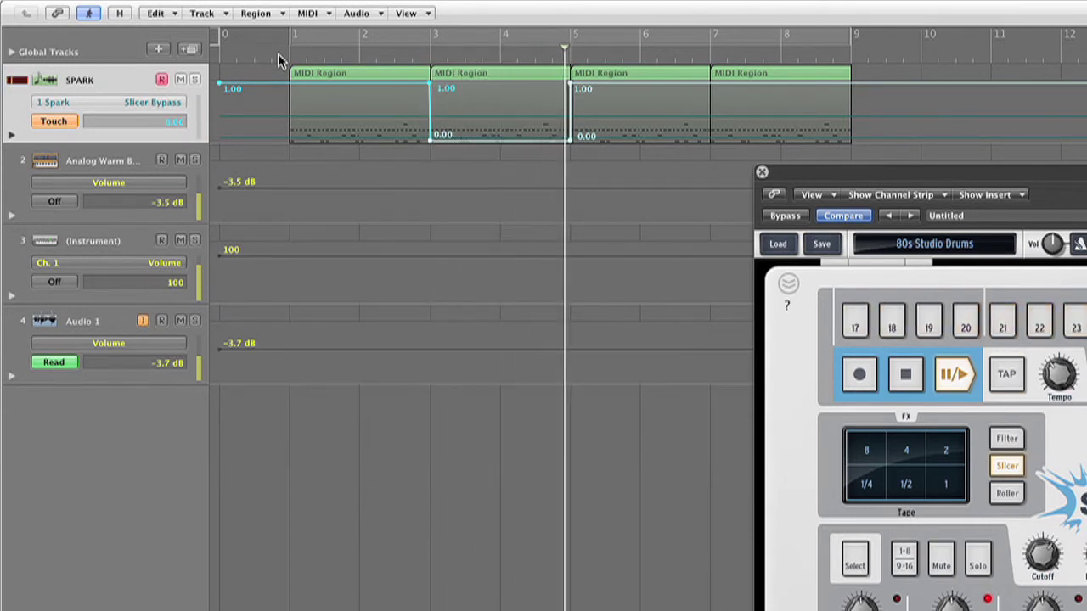
key(space)
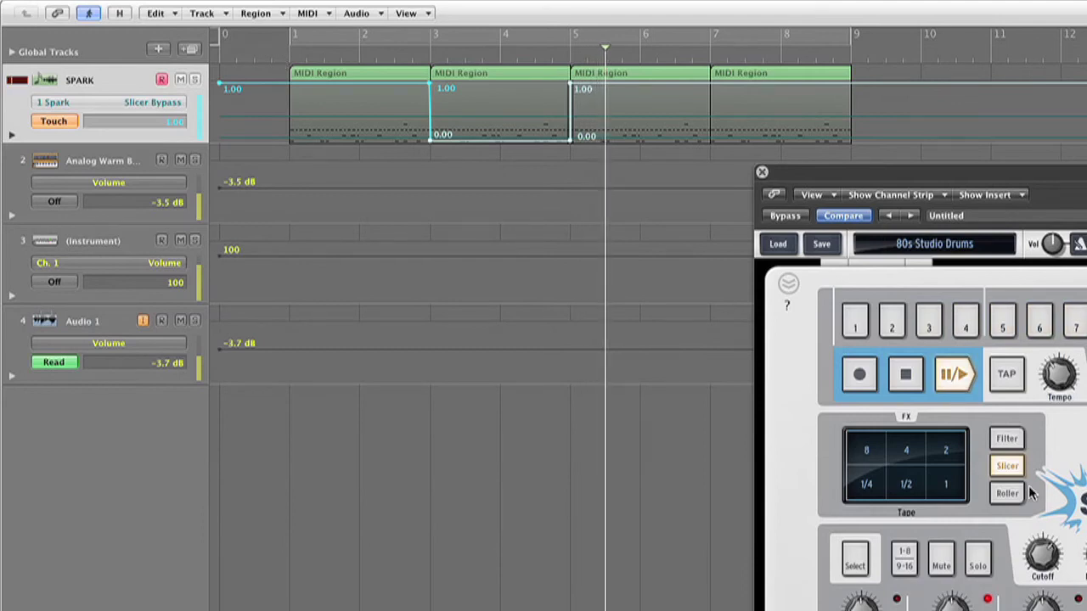
- Change the slicer's effect type to Rev and show its size grid
click(1008, 466)
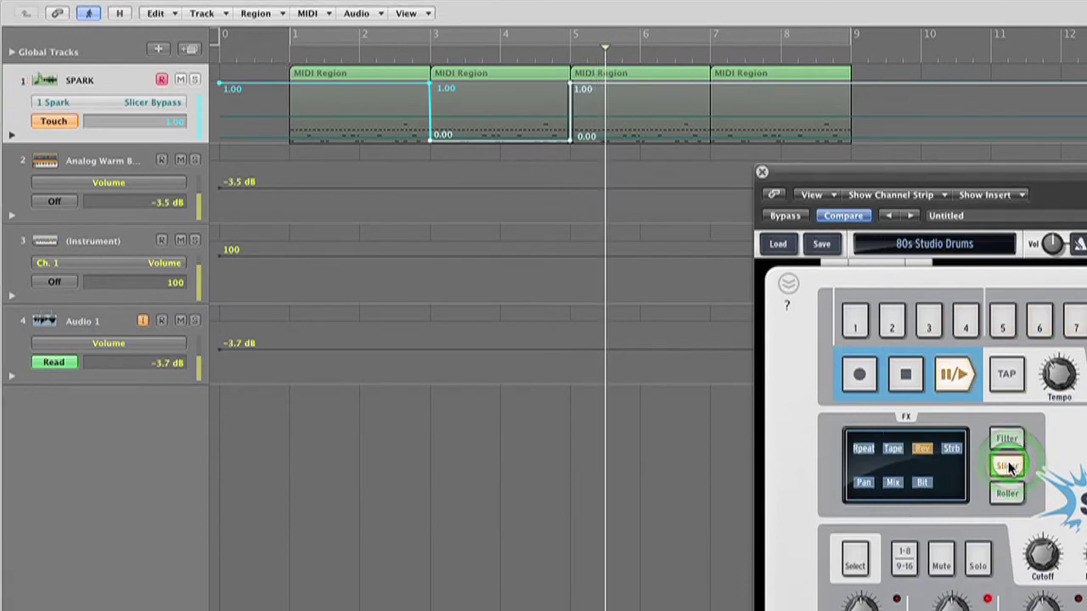
click(928, 455)
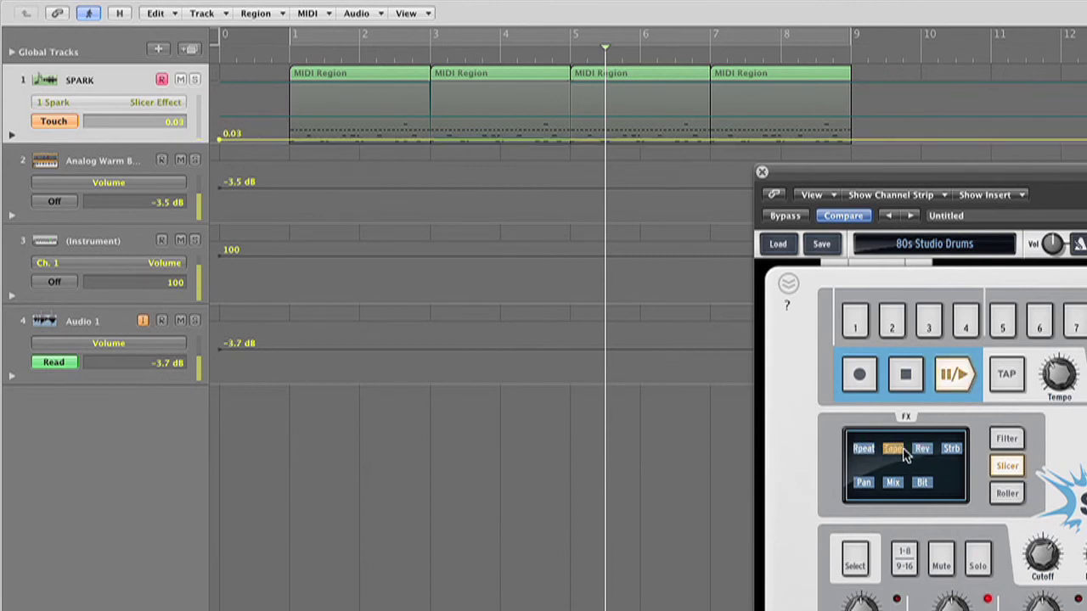
click(926, 455)
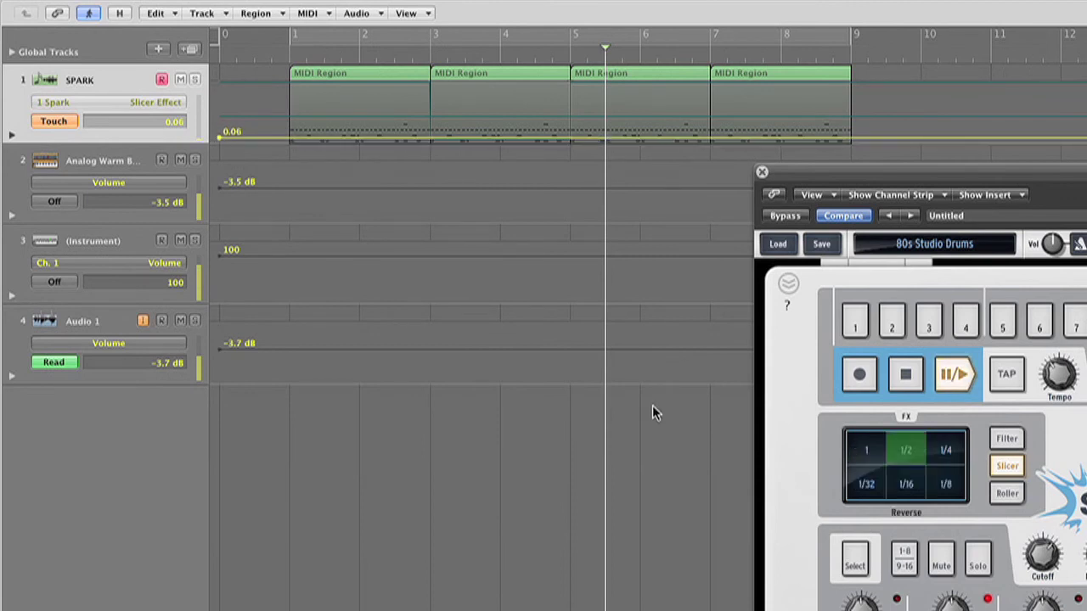
- Show the SPARK track's Slicer Bypass automation and select its changes at bars 3 and 5
click(151, 102)
click(233, 287)
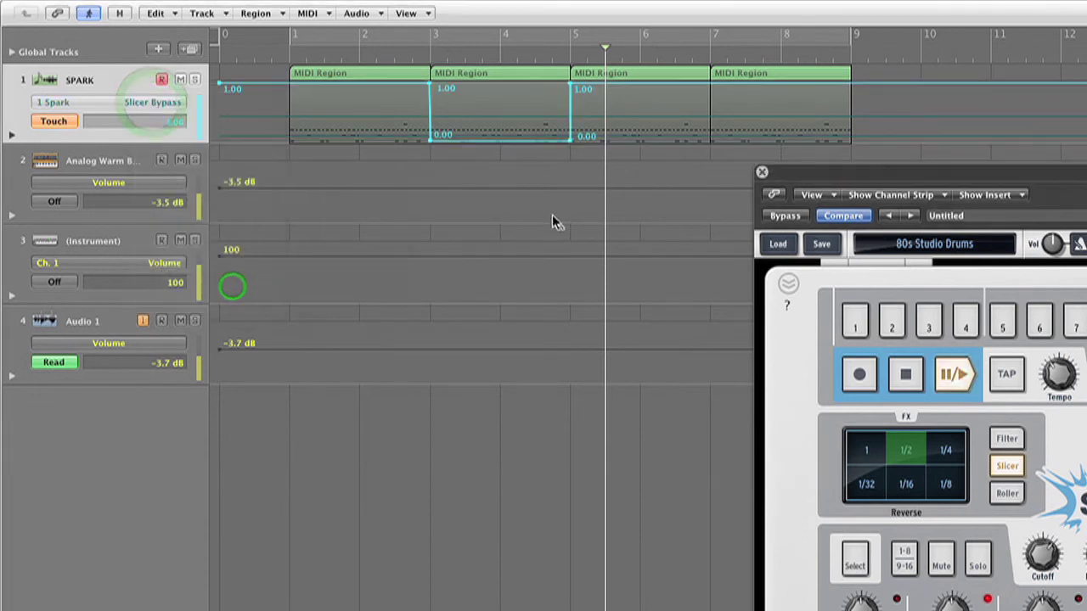
click(414, 96)
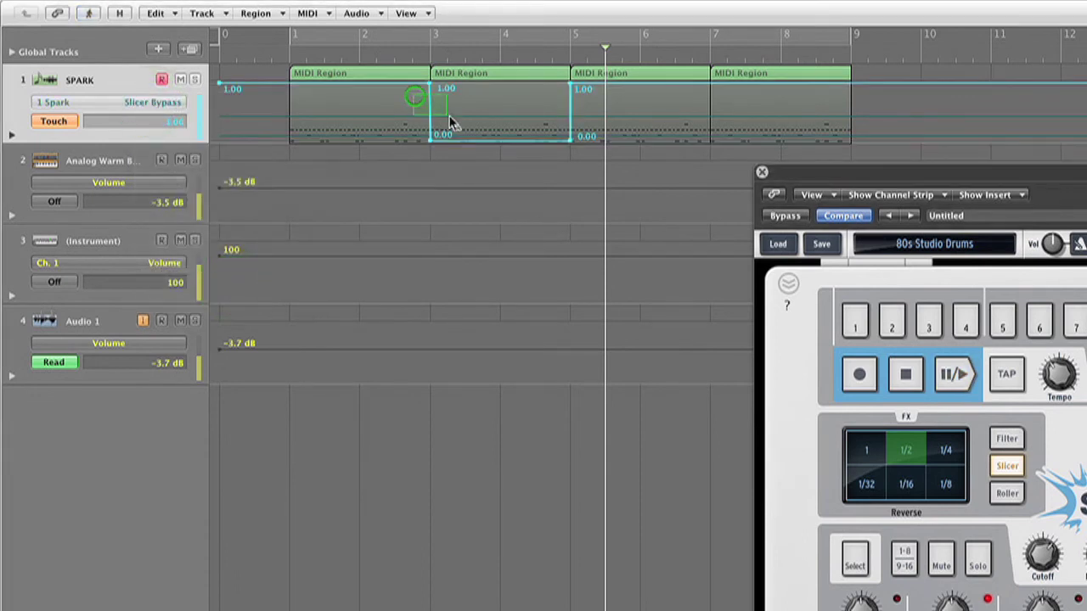
click(552, 98)
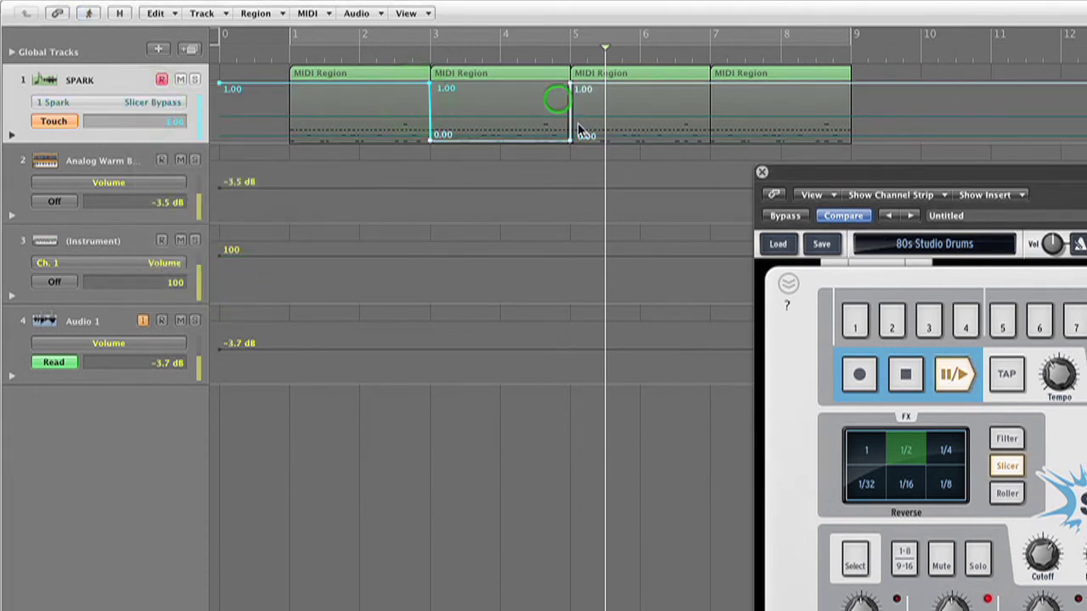
- Set the slicer's Reverse size to 1/4 and bring back the SPARK track's Slicer Bypass lane
click(871, 451)
click(914, 454)
click(954, 456)
click(162, 100)
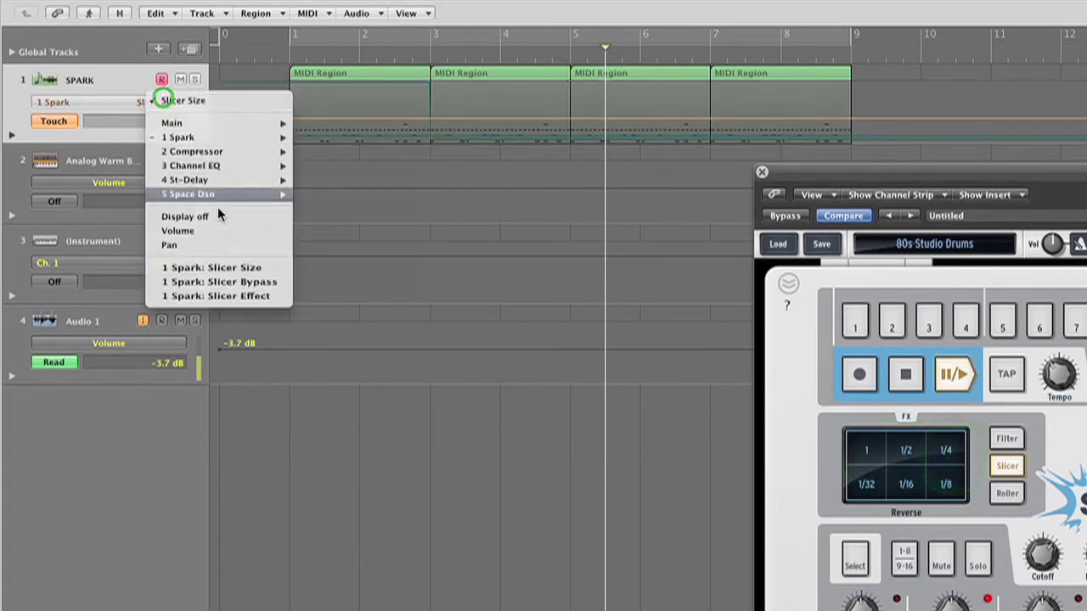
click(251, 282)
- Adjust the vertical Slicer Bypass rise from 0.00 to 1.00 at bar 5 with the Pointer Tool
key(Escape)
click(524, 152)
click(571, 140)
drag(570, 141, 571, 85)
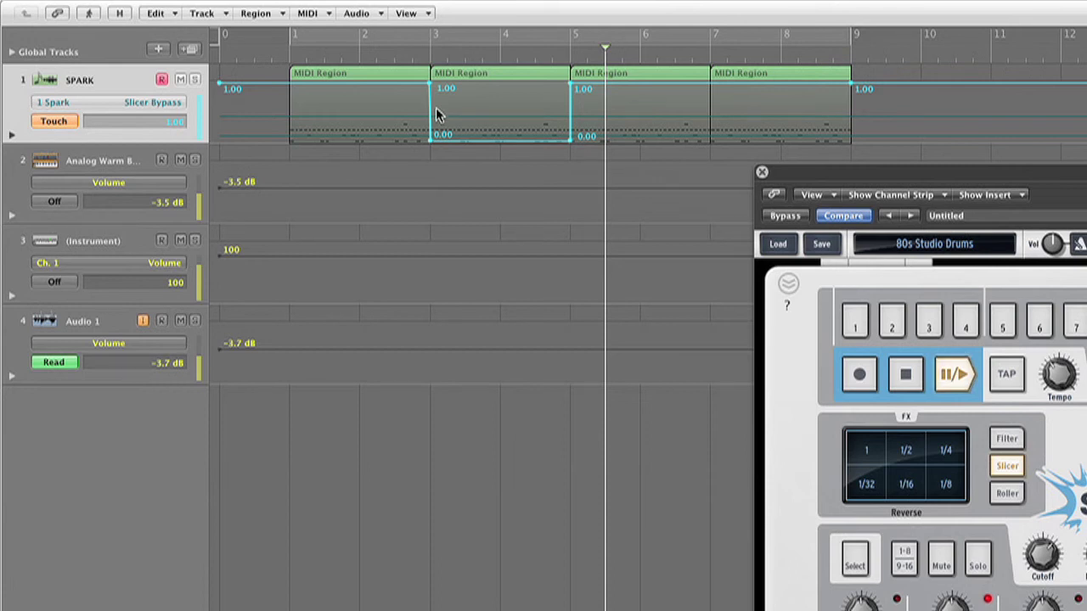
- Choose Reverse size 1/4 again and play SPARK from just before bar 1 to just past bar 4 with Slicer Bypass shown
click(947, 452)
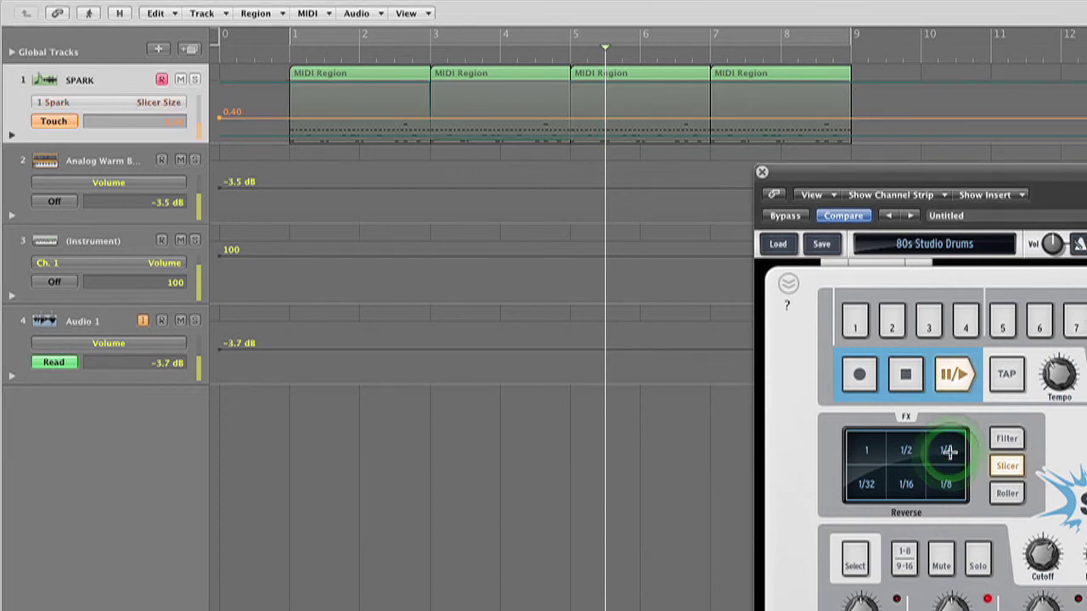
click(166, 110)
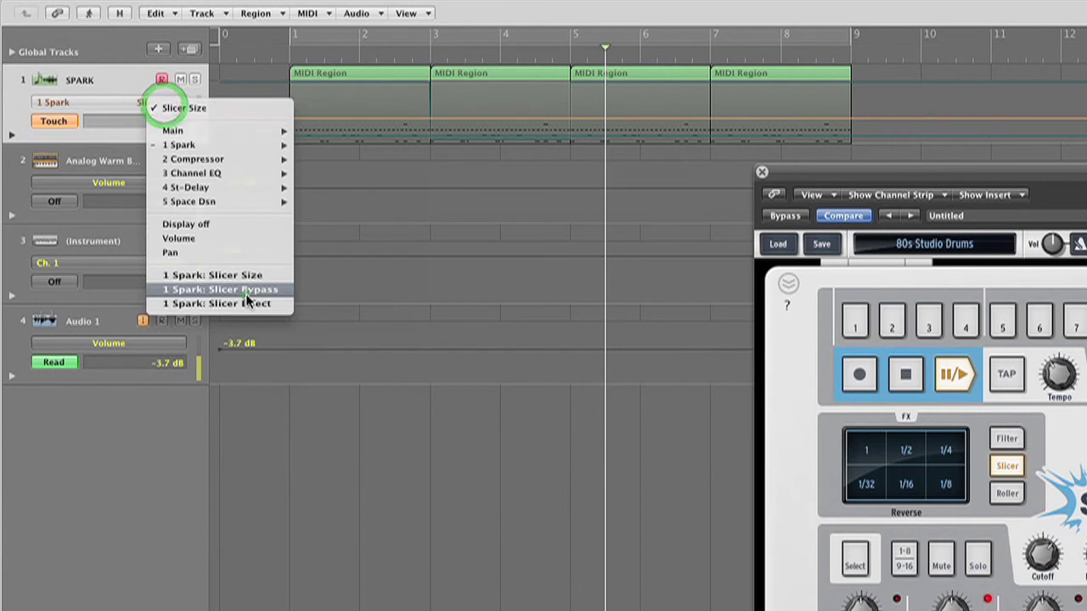
click(246, 293)
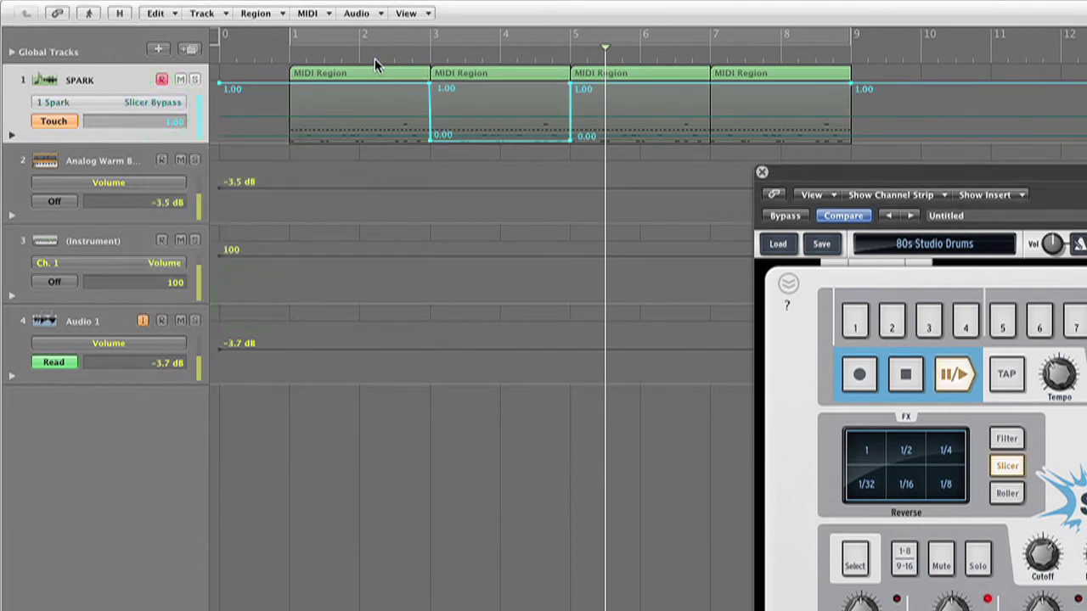
click(281, 59)
key(space)
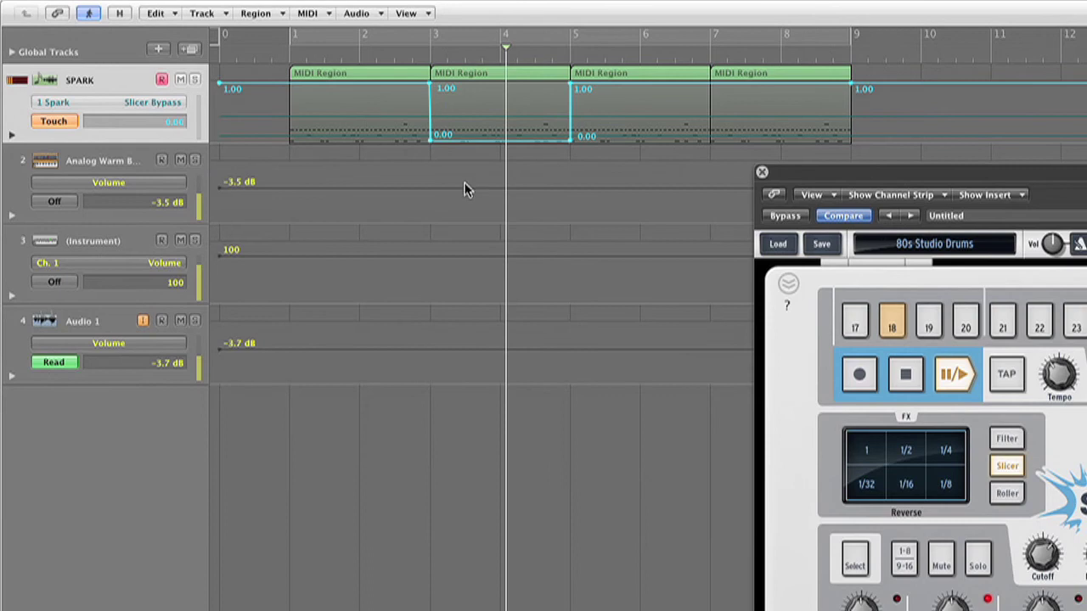
- Try to start the Slicer Bypass drop slightly before bar 3 by moving its automation points
click(429, 139)
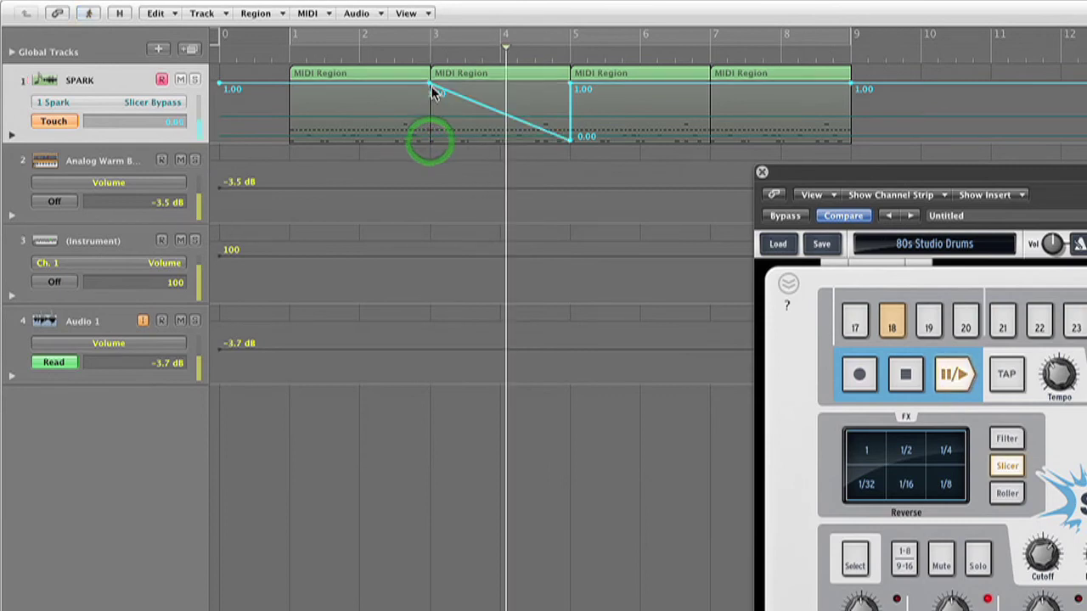
mouse_move(430, 91)
mouse_down()
mouse_move(427, 146)
mouse_move(402, 128)
mouse_move(402, 82)
mouse_move(429, 88)
mouse_move(416, 88)
mouse_up()
click(428, 140)
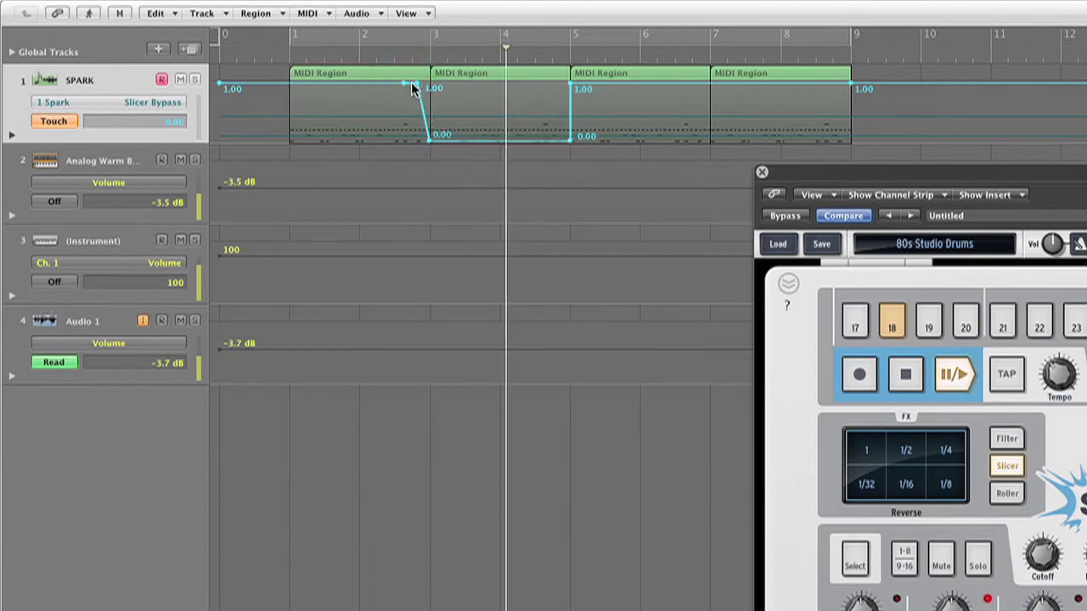
click(412, 86)
- Rebuild the Slicer Bypass drop as a vertical step from 1.00 to 0.00 at bar 3
click(429, 141)
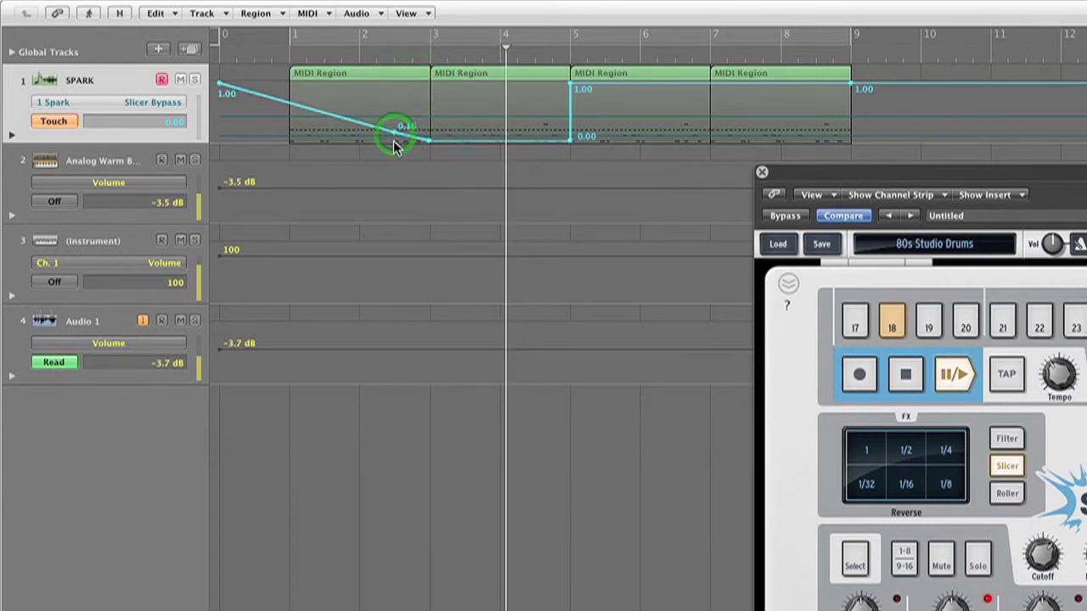
drag(393, 139, 425, 85)
key(space)
click(424, 85)
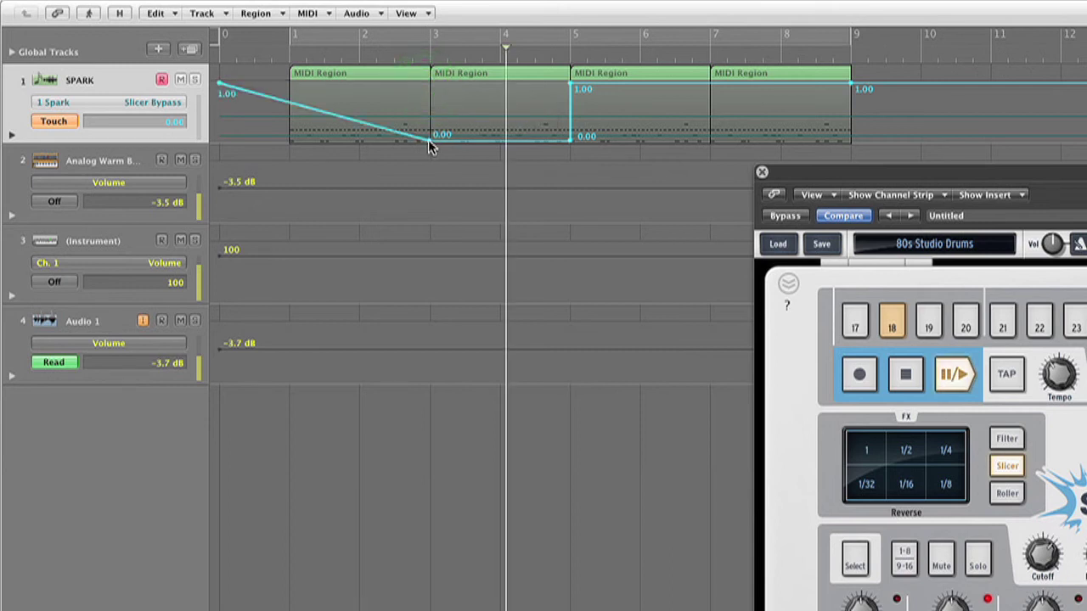
mouse_move(428, 139)
mouse_down()
mouse_move(417, 140)
mouse_move(429, 140)
mouse_up()
key(space)
click(433, 140)
click(433, 140)
drag(360, 124, 430, 85)
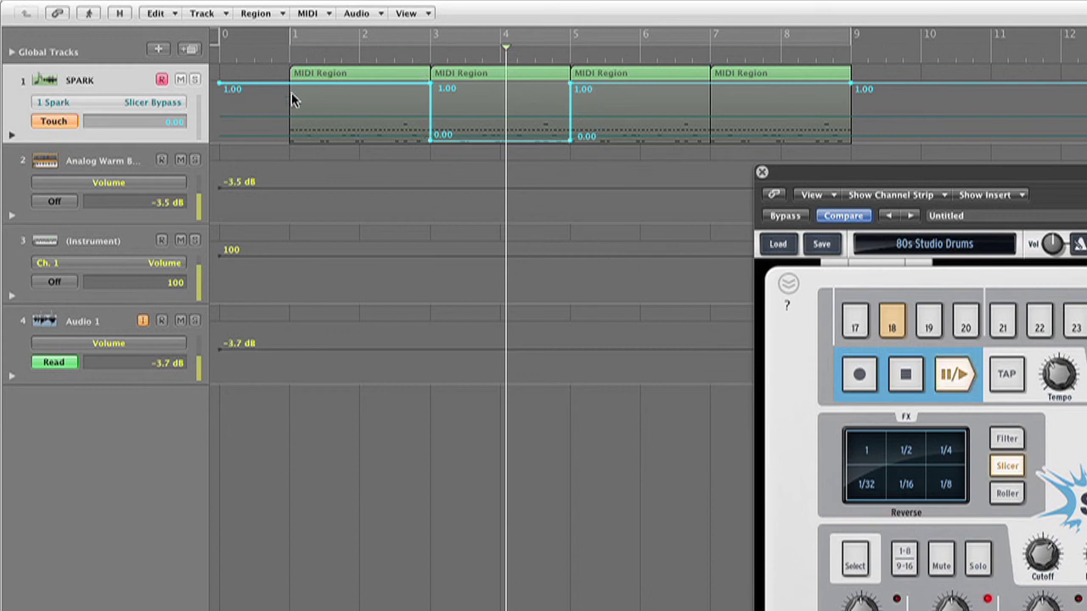
- Set the slicer's Reverse effect to size 1
click(1007, 472)
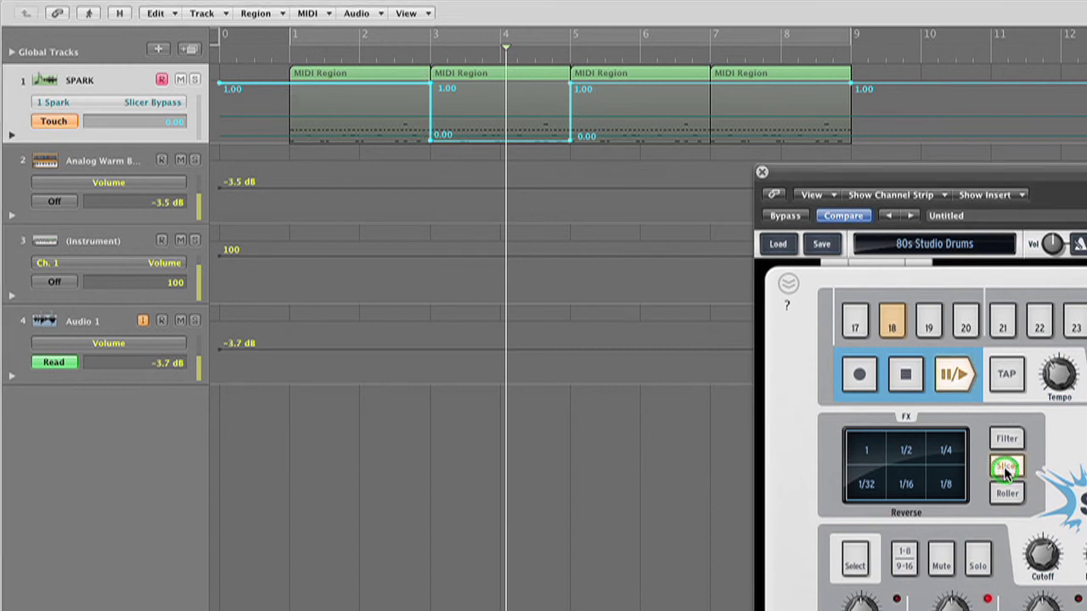
click(922, 456)
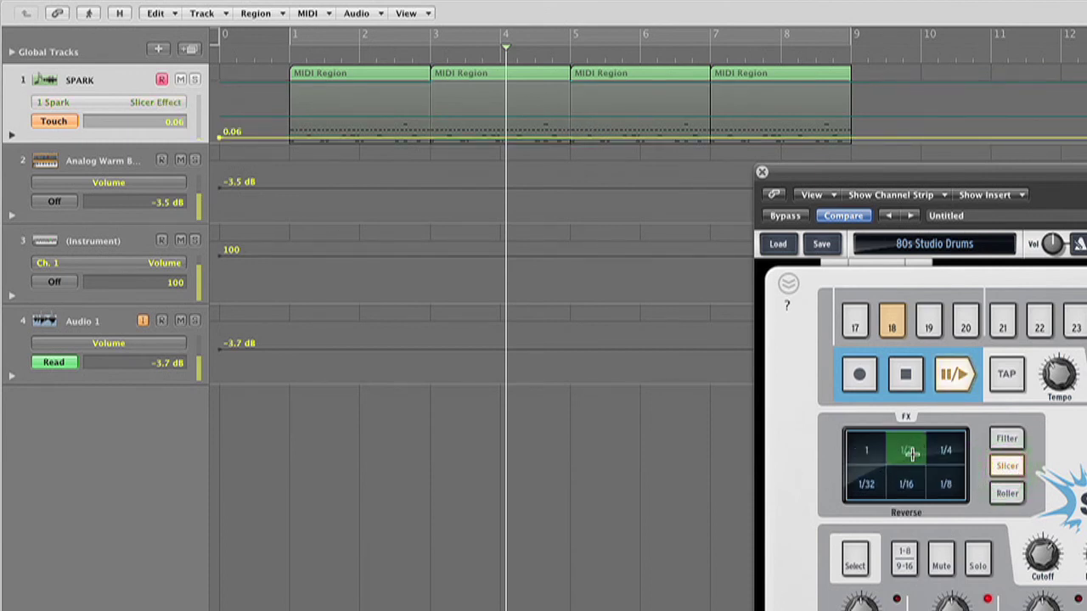
drag(910, 455, 868, 442)
- Show the Slicer Bypass lane and play SPARK from just before bar 1 to the middle of bar 5
click(153, 101)
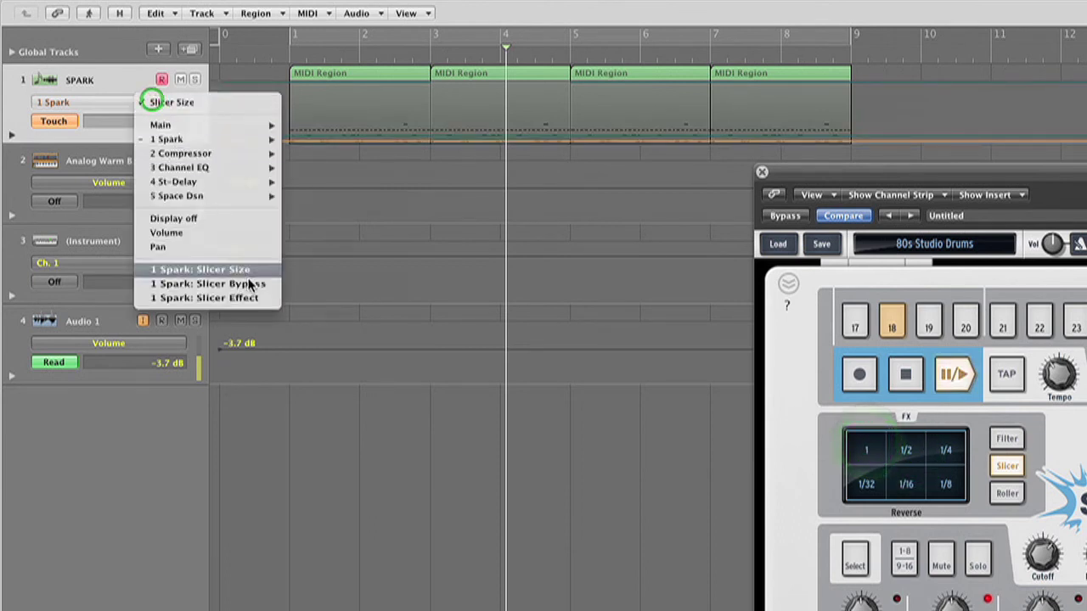
click(251, 284)
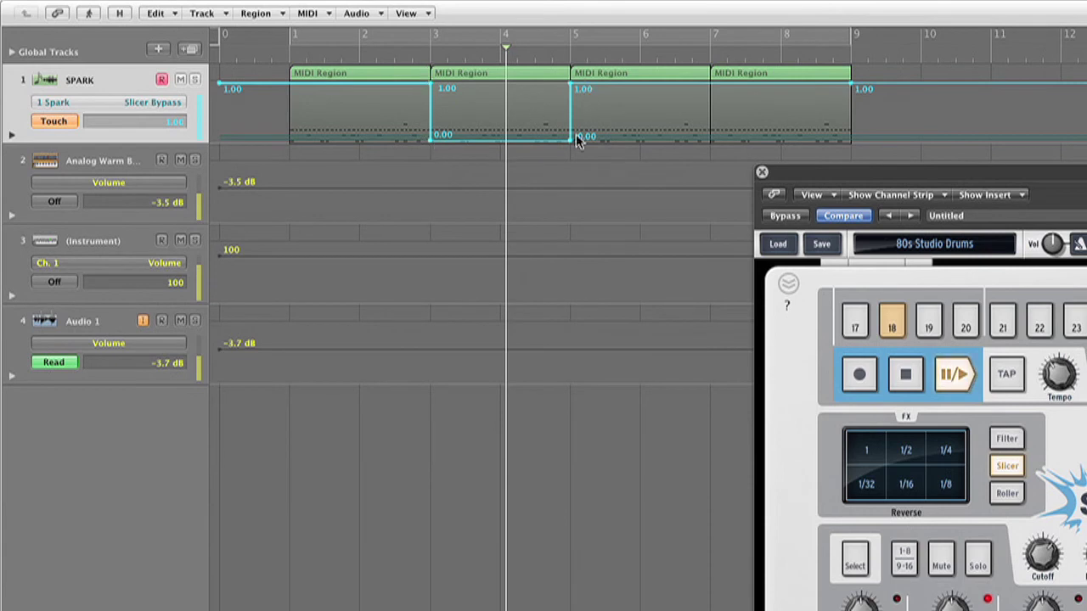
click(268, 52)
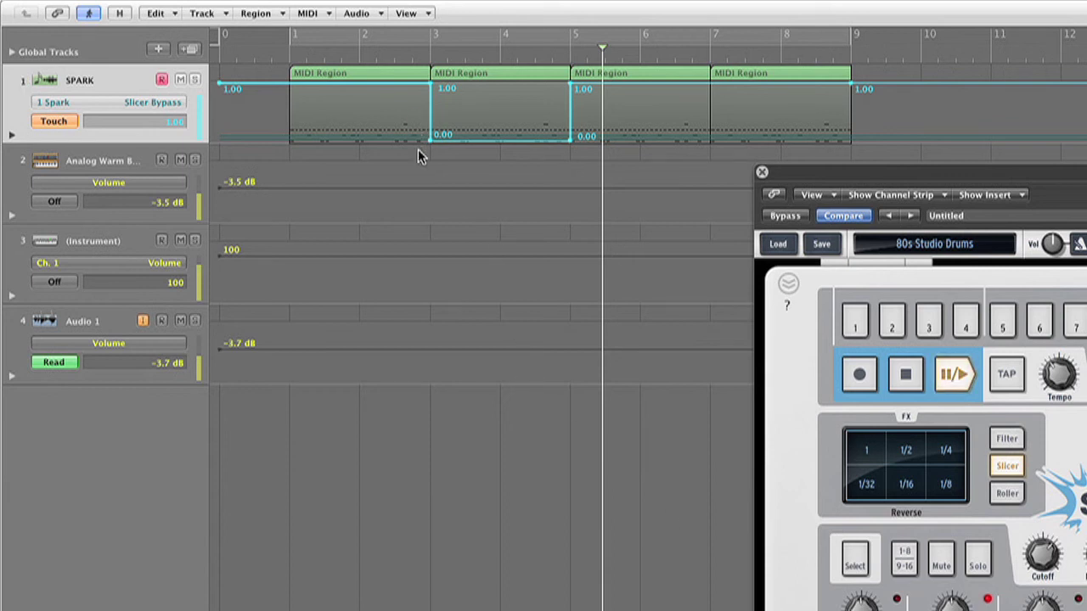
- Move the Slicer Bypass drop from bar 3 to 3 1 2 236 with the Automation Select Tool and play SPARK from just before bar 1
key(Escape)
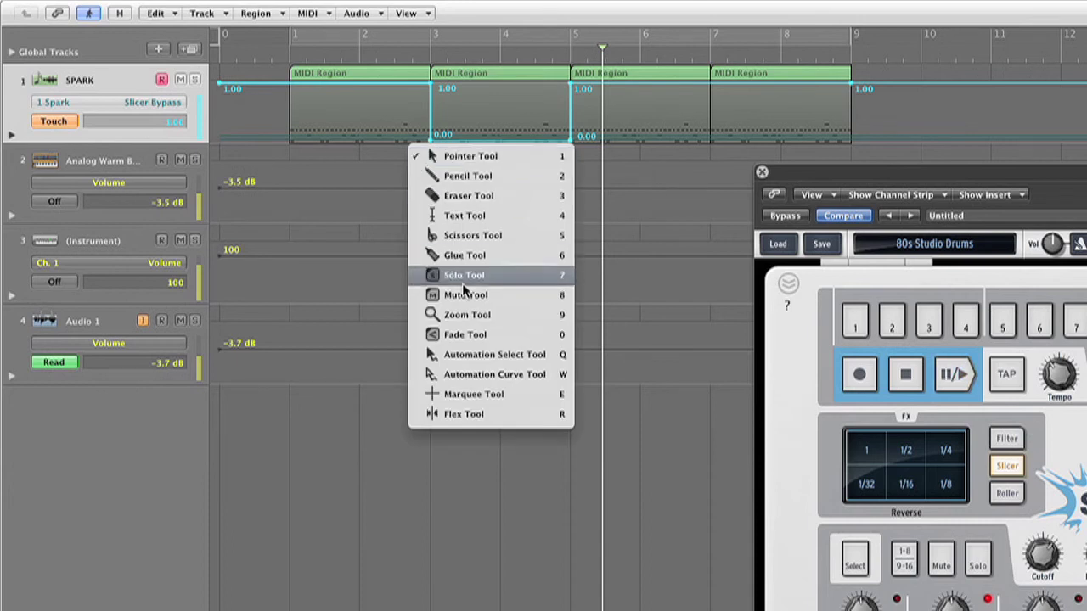
click(504, 357)
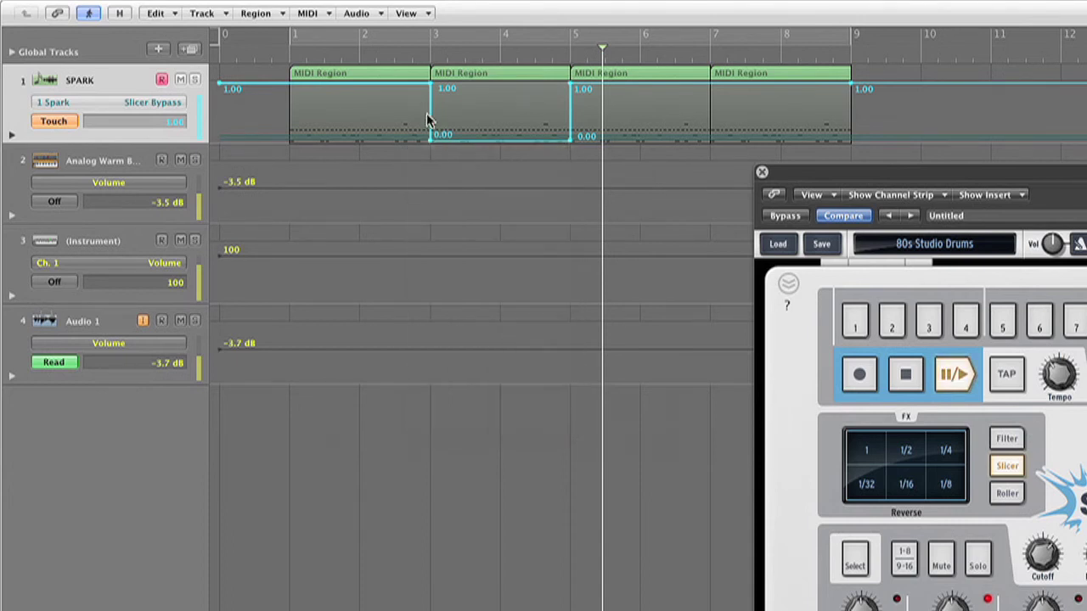
click(426, 103)
click(430, 140)
key(space)
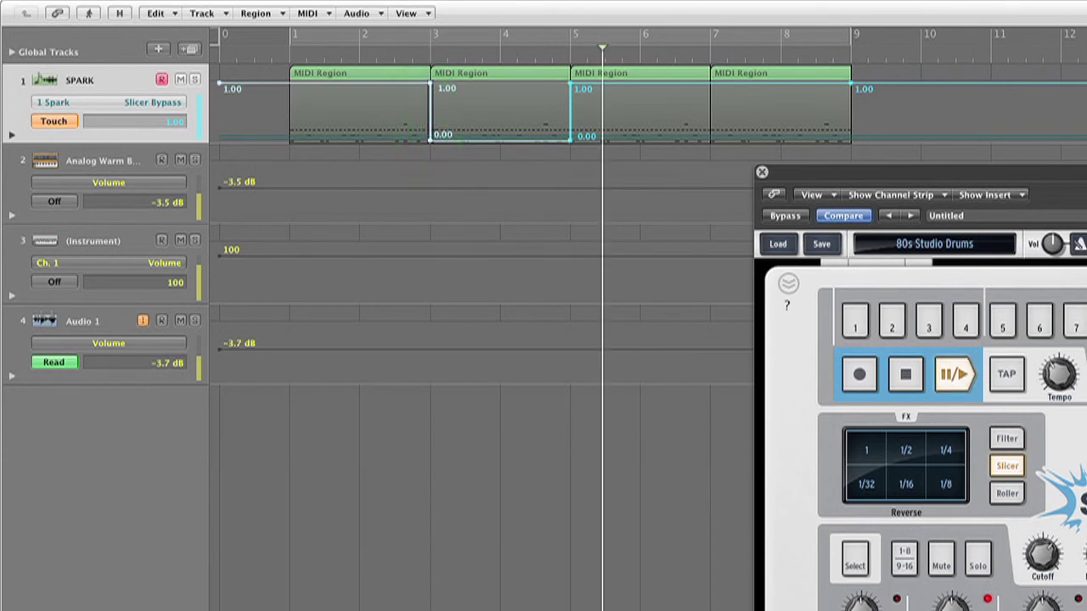
scroll(480, 340, right, 5)
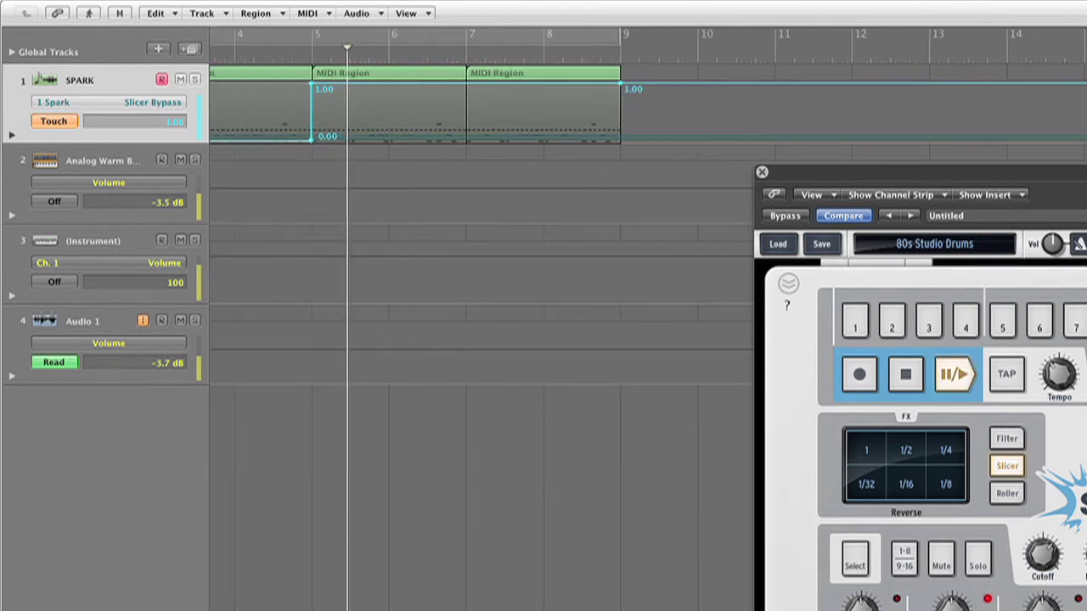
scroll(442, 136, left, 8)
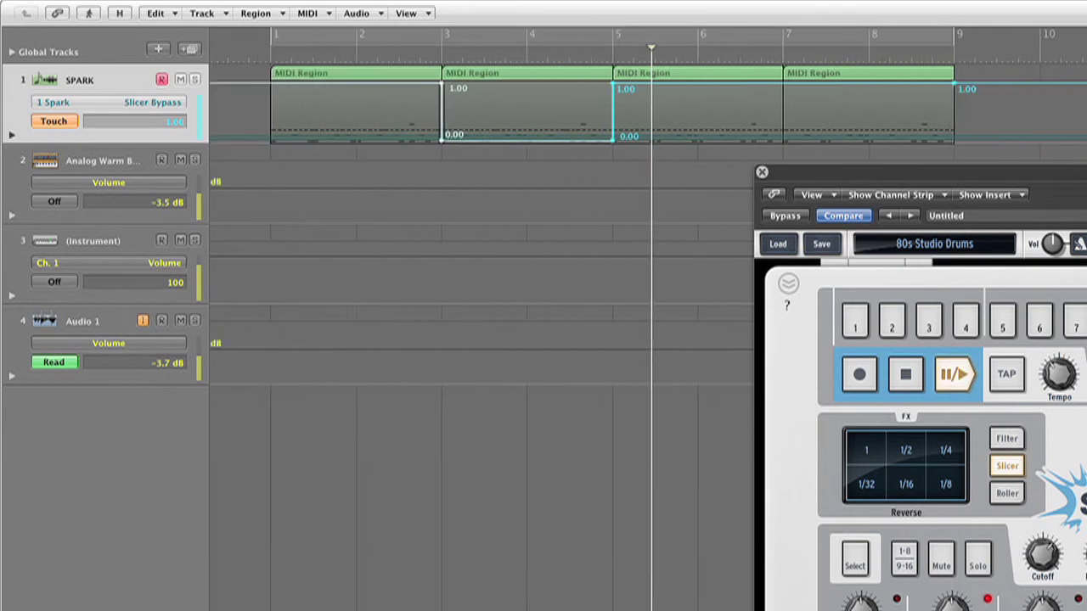
drag(451, 140, 459, 139)
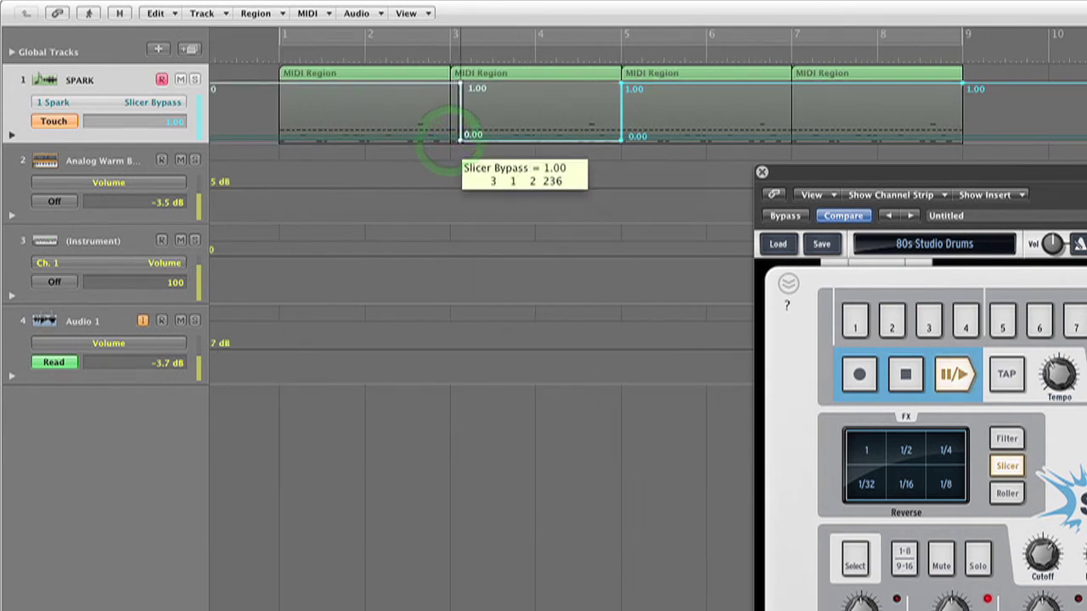
click(265, 49)
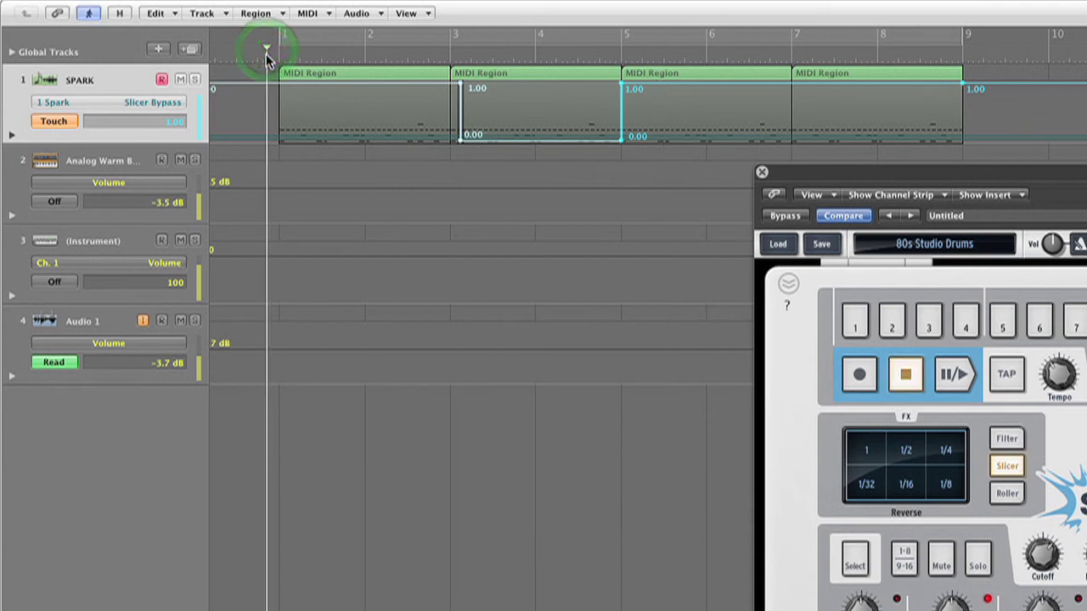
key(space)
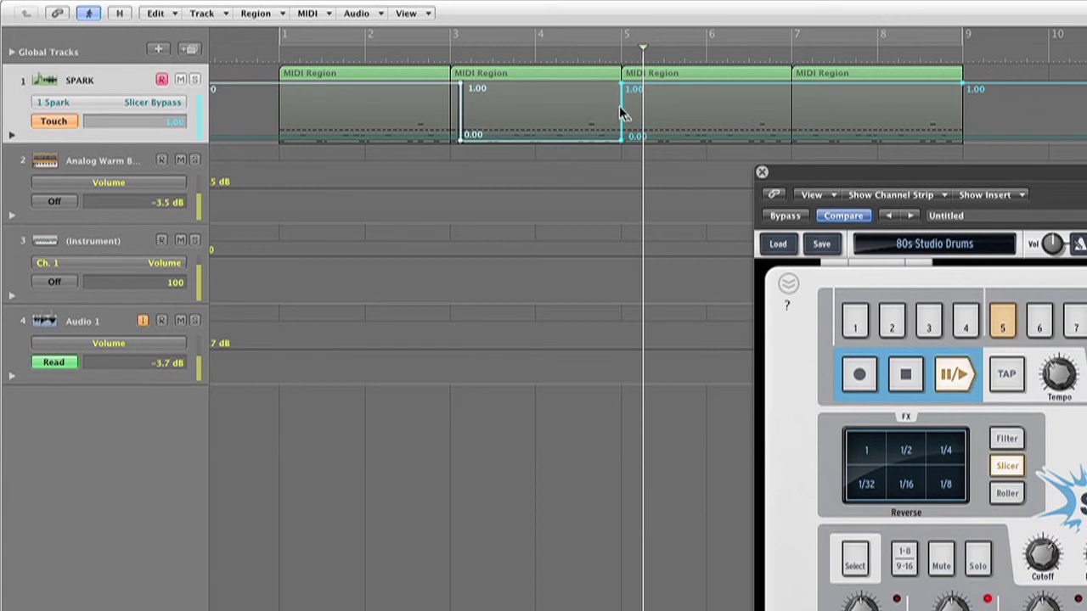
- Switch the Reverse size back to 1/4 and redisplay the Slicer Bypass automation on the SPARK track
click(946, 454)
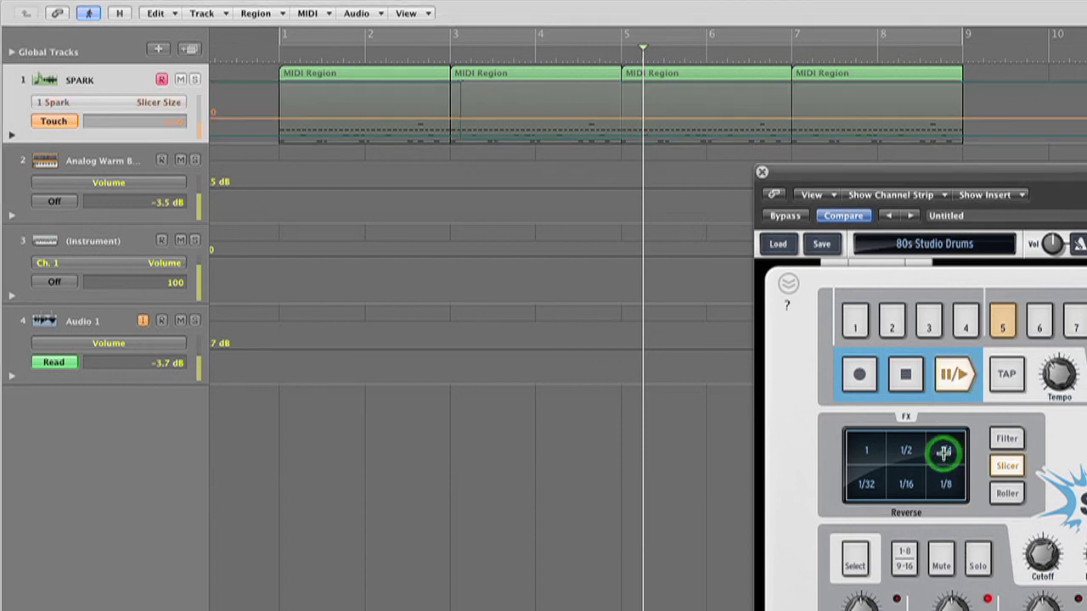
click(136, 102)
click(224, 286)
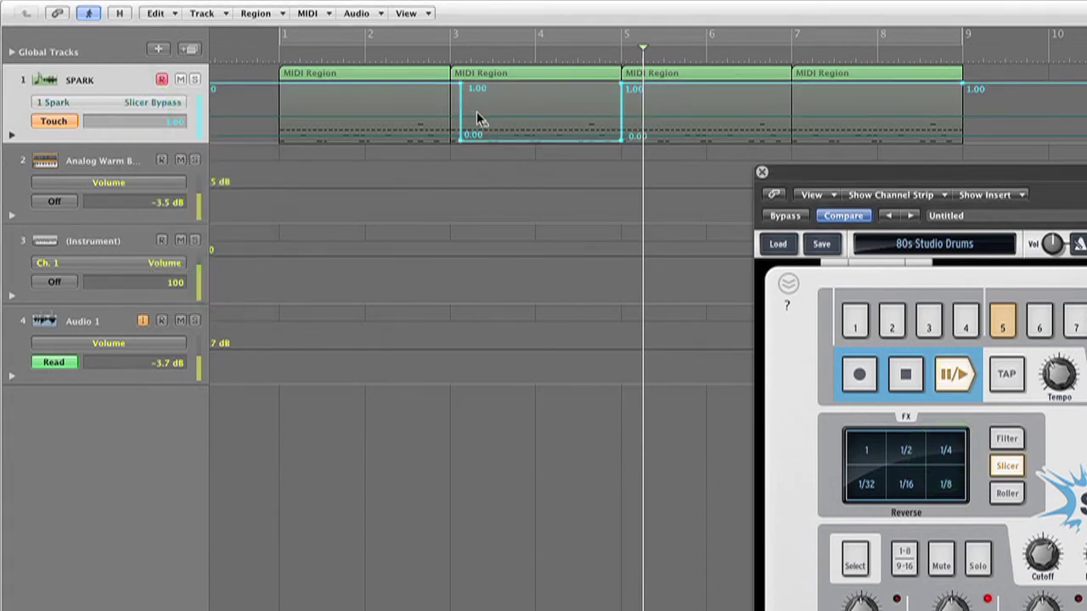
- Move the Slicer Bypass drop back to bar 3 and play SPARK from just before bar 1 to nearly bar 5
click(451, 99)
drag(461, 140, 450, 139)
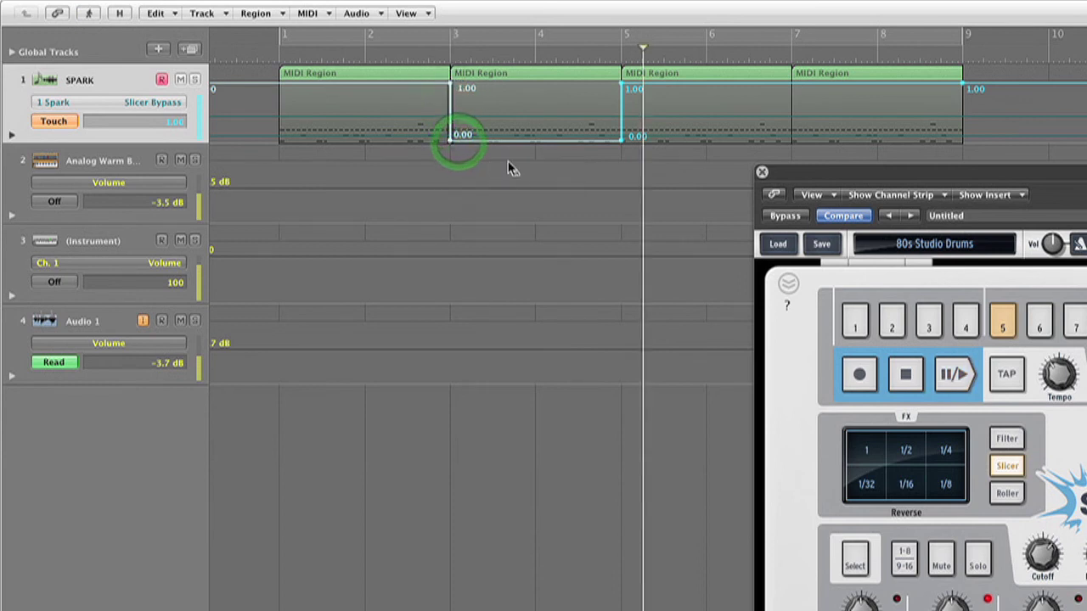
click(258, 56)
click(258, 55)
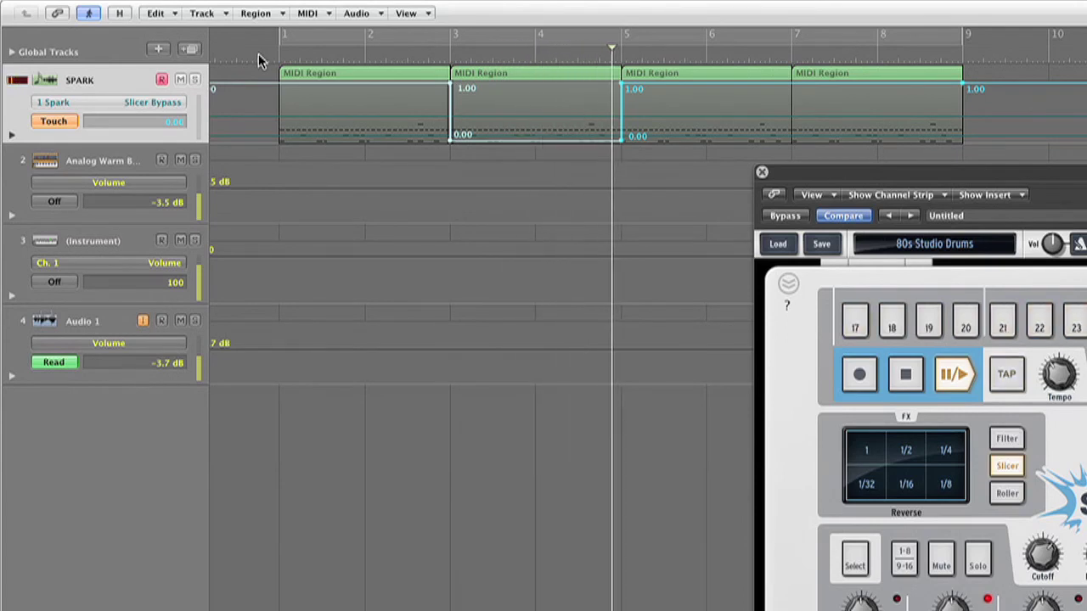
- Shift the Slicer Bypass drop to 3 1 2 236 and play the 1/4 Reverse section from just before bar 1 to past bar 5
drag(453, 141, 459, 138)
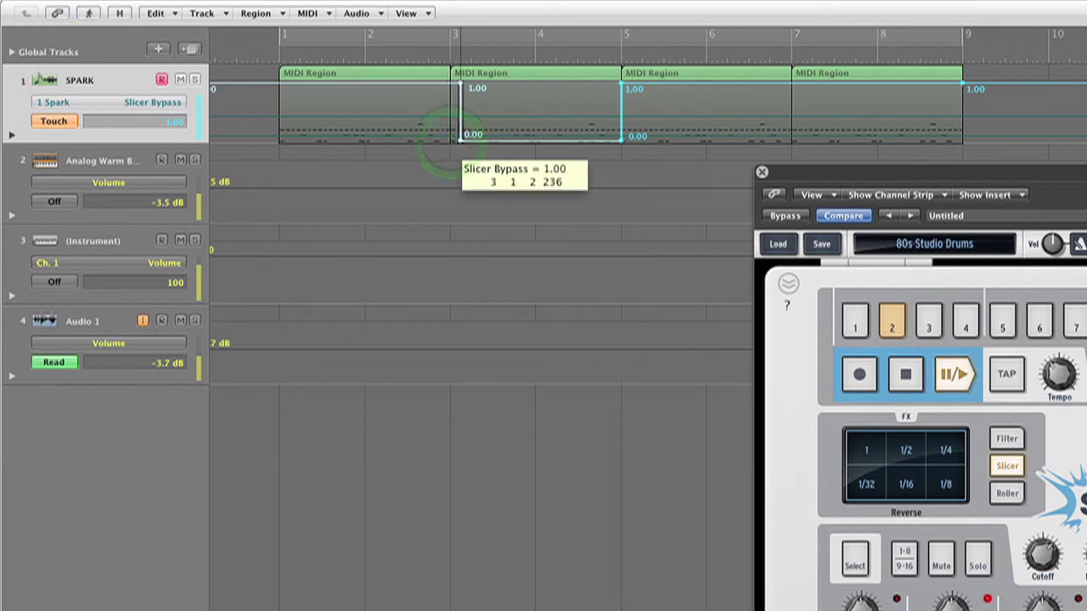
double_click(271, 61)
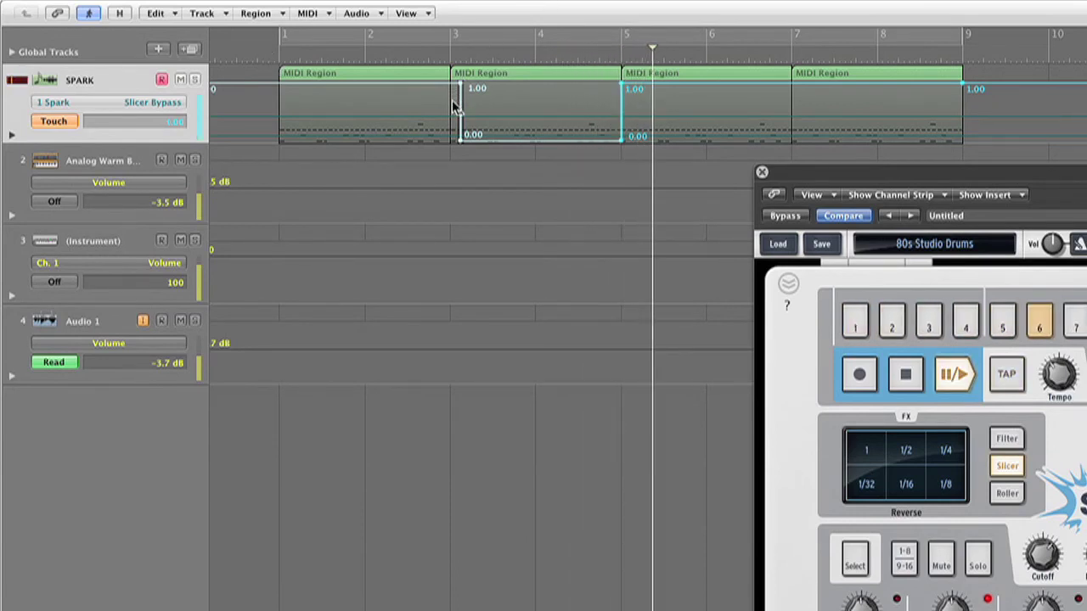
key(space)
- Move the Slicer Bypass drop to about beat 2 of bar 3 and play SPARK from just before bar 1 to past bar 5
drag(461, 144, 473, 147)
double_click(267, 51)
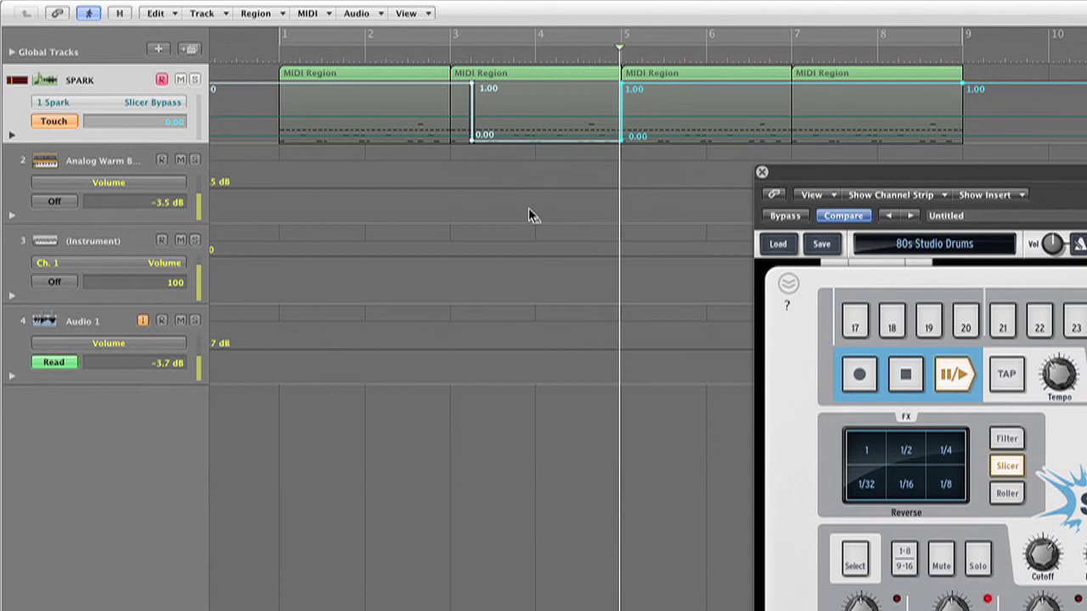
key(space)
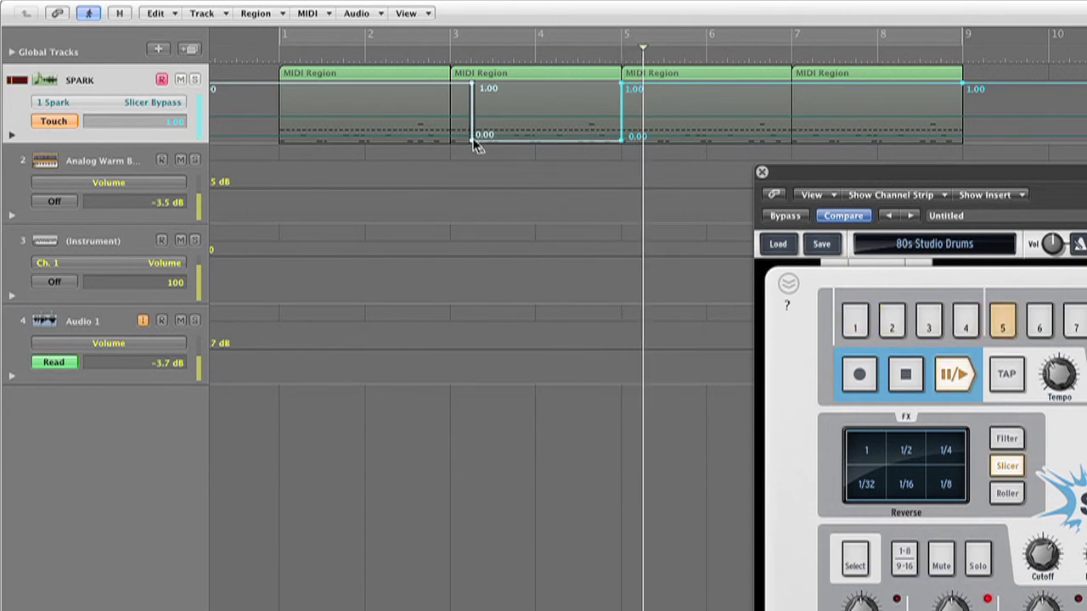
- Move the Slicer Bypass drop back to bar 3 and switch the slicer to the Strobe effect at size 1/4
mouse_move(472, 138)
mouse_down()
mouse_move(451, 137)
mouse_move(469, 139)
mouse_up()
click(1010, 472)
click(1009, 469)
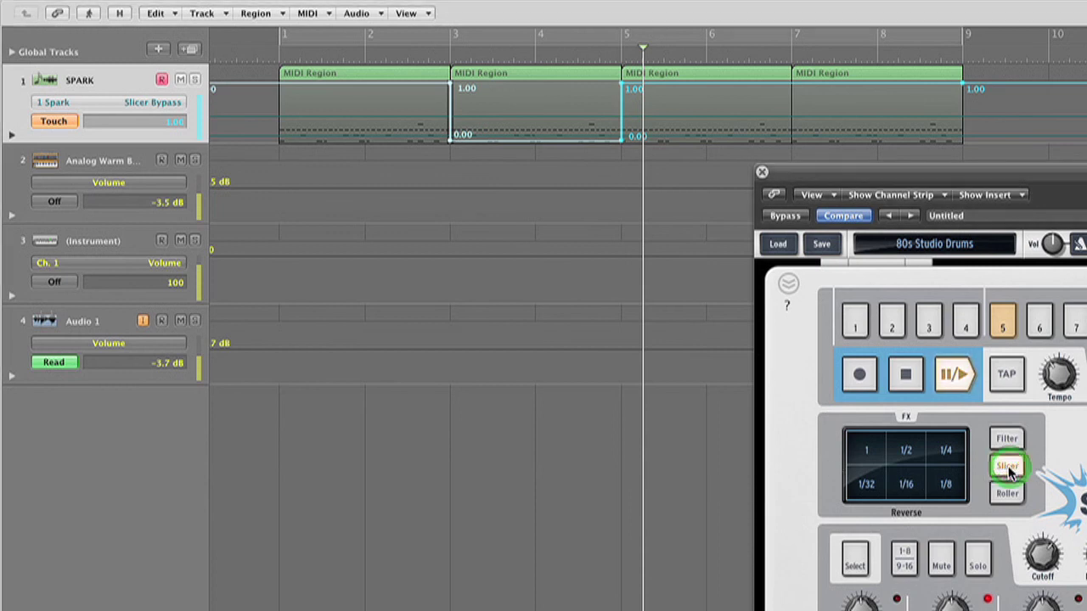
click(953, 453)
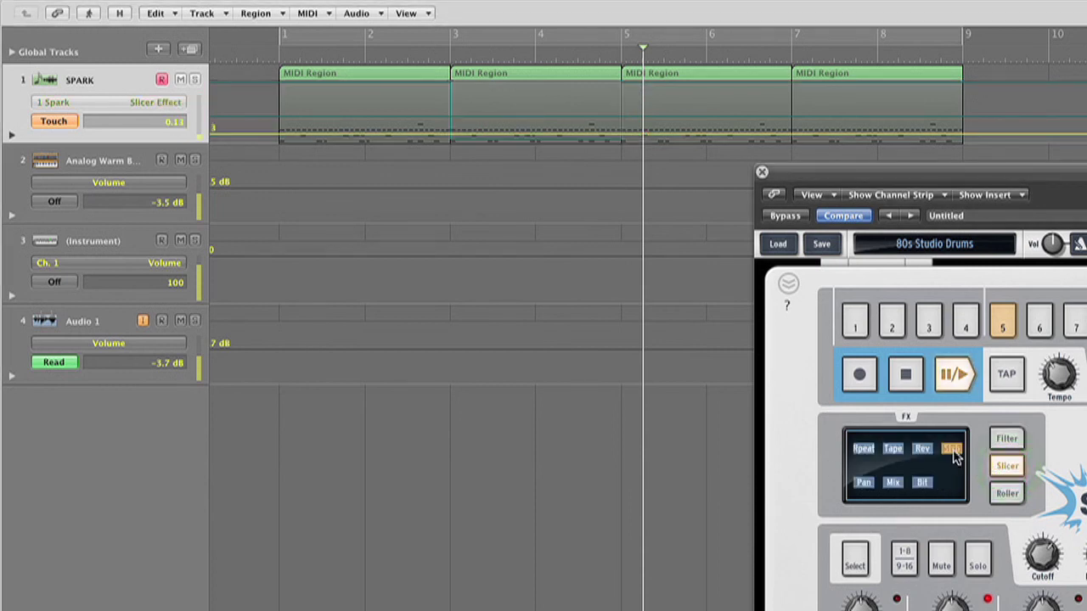
mouse_move(953, 452)
mouse_down()
mouse_move(897, 455)
mouse_move(948, 452)
mouse_up()
click(953, 454)
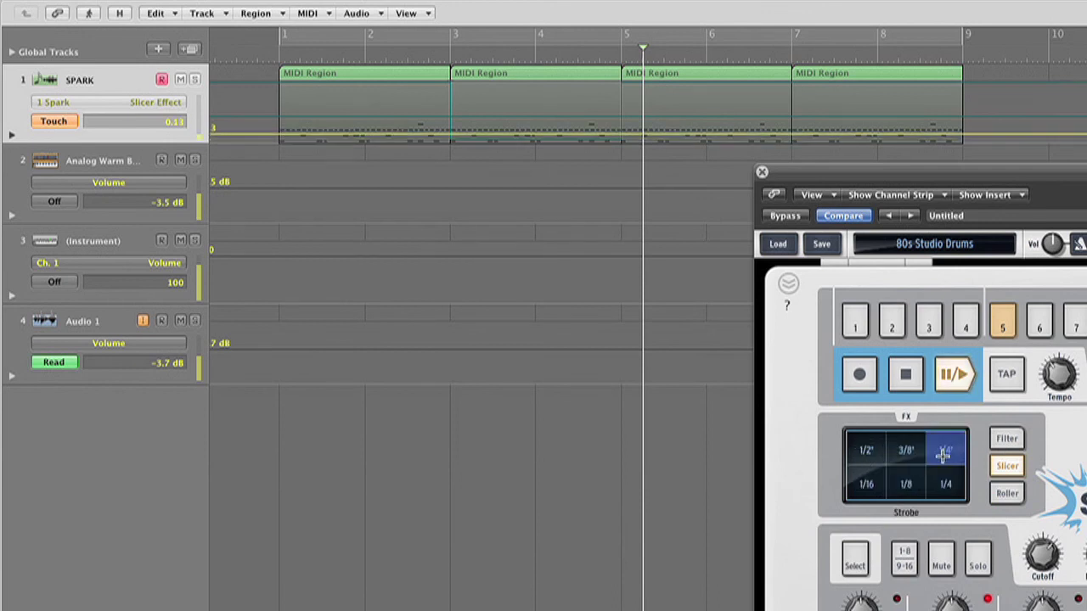
click(946, 485)
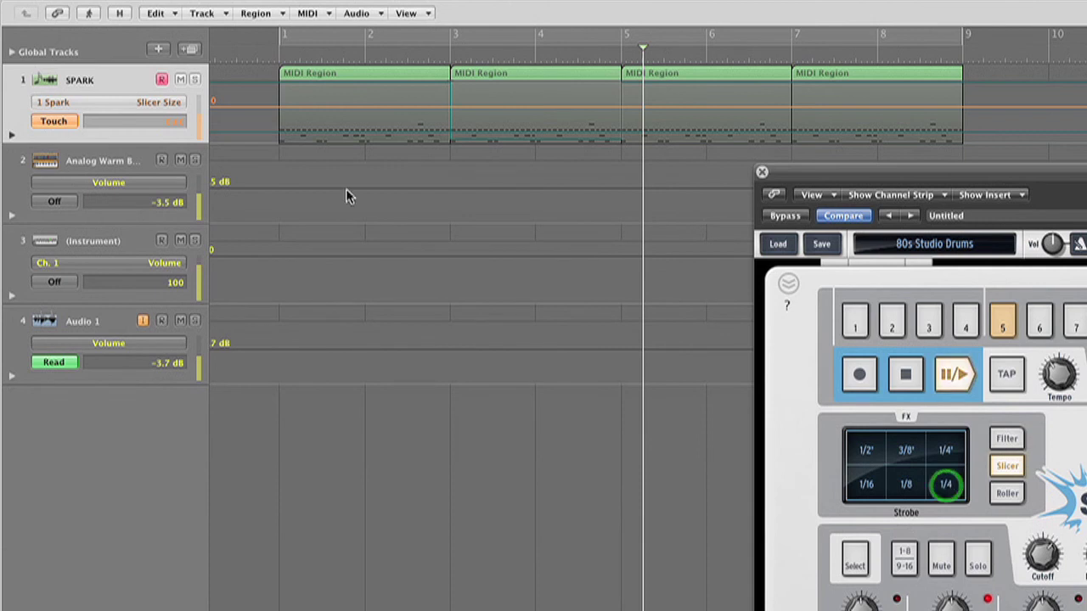
- Redisplay the Slicer Bypass automation and play the 1/4 Strobe section from just before bar 1 to past bar 5
click(159, 101)
click(237, 290)
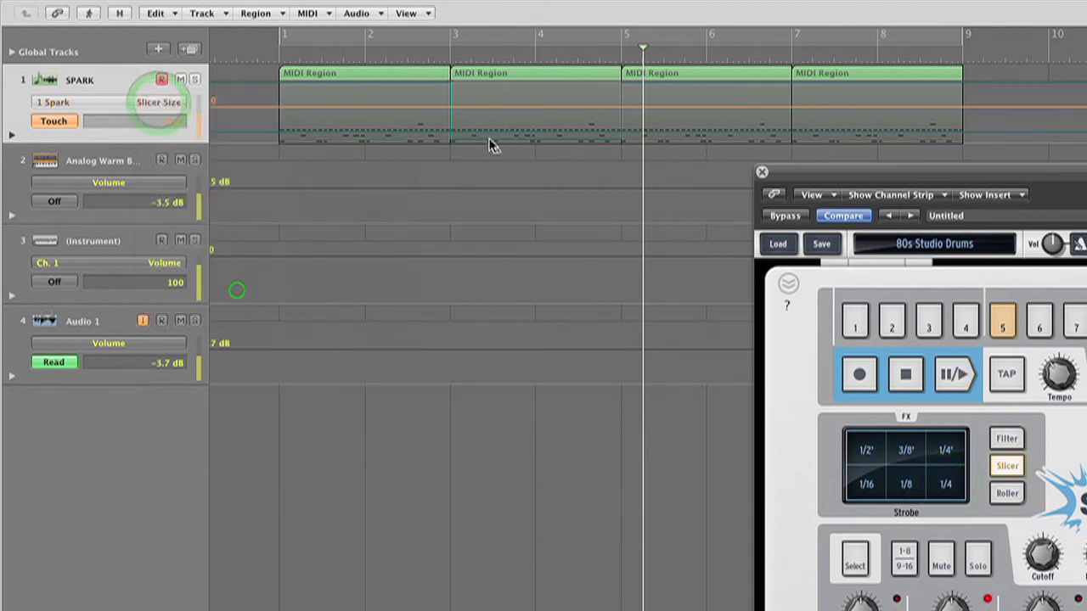
click(267, 56)
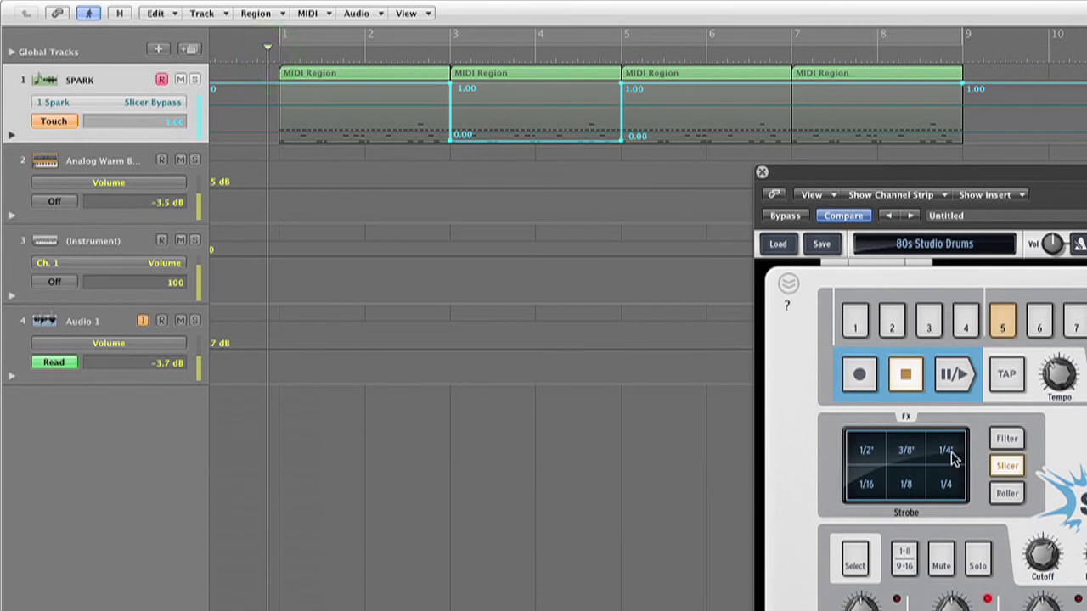
key(space)
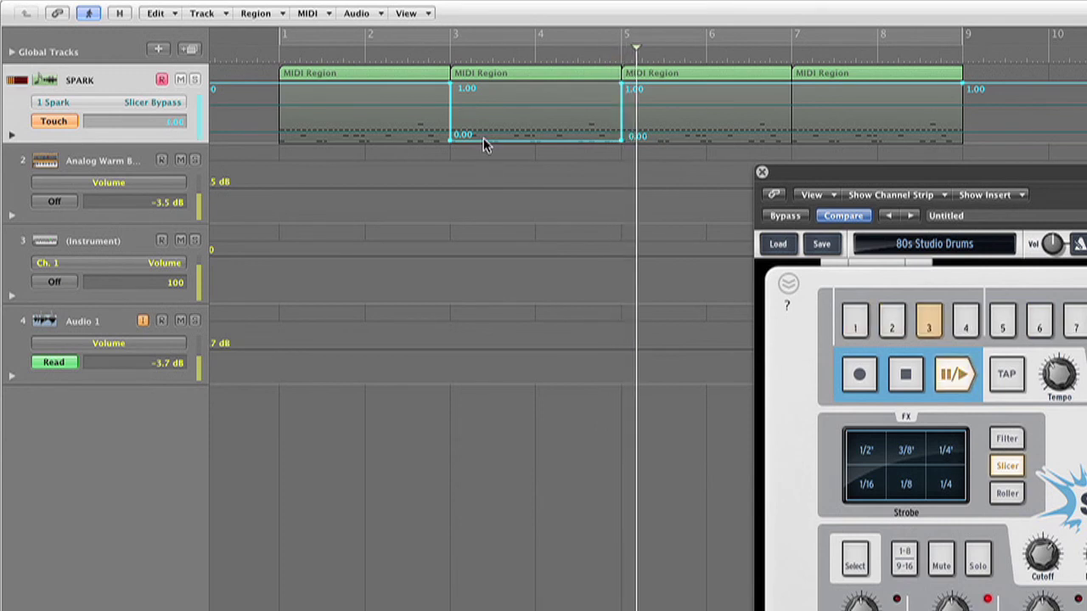
- Move the Slicer Bypass drop to about beat 2 of bar 3 and play the Strobe section through past bar 5
drag(439, 102, 449, 147)
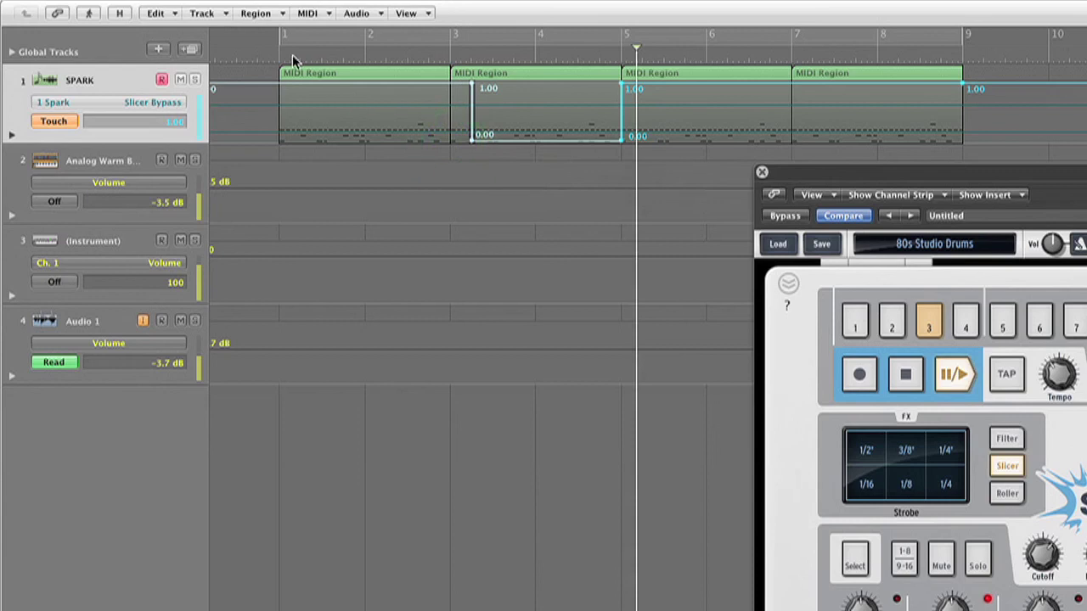
double_click(266, 51)
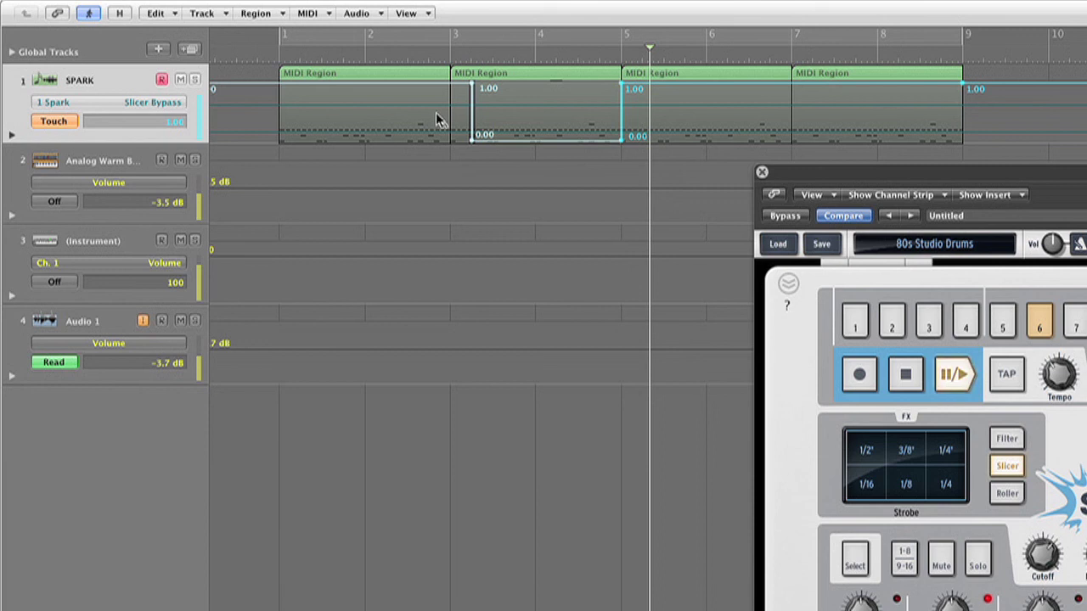
- Set the Strobe size to 1/4' and redisplay the Slicer Bypass automation on the SPARK track
click(947, 456)
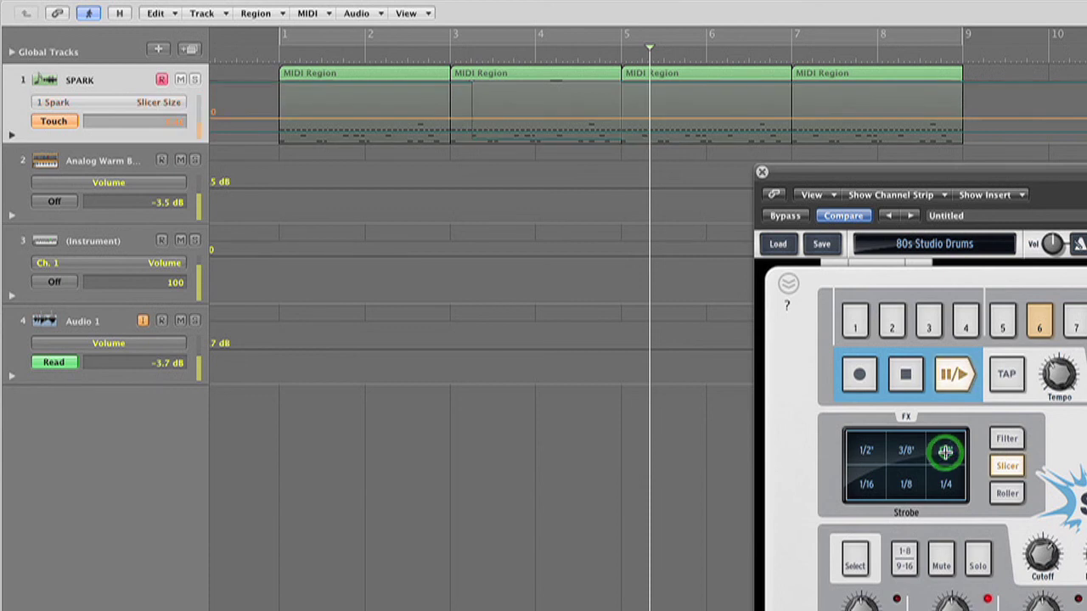
click(165, 104)
click(250, 289)
- Return the Slicer Bypass drop to bar 3 and play the 1/4' Strobe section from before bar 1 to past bar 5
click(461, 101)
drag(475, 148, 450, 146)
double_click(259, 47)
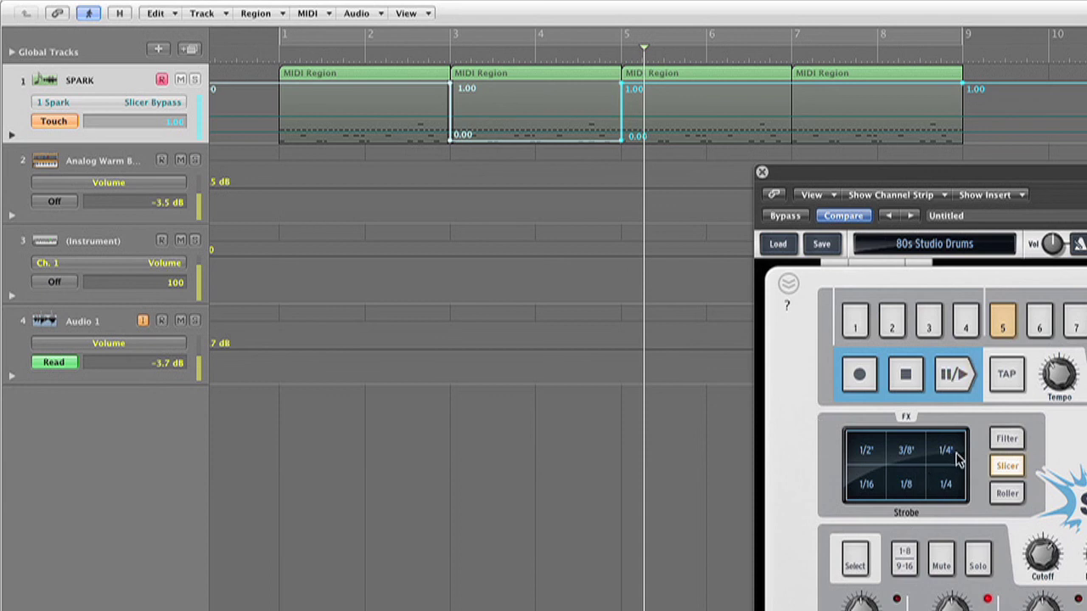
- Switch the slicer to the Pan effect and set its size to 1/4
click(1007, 469)
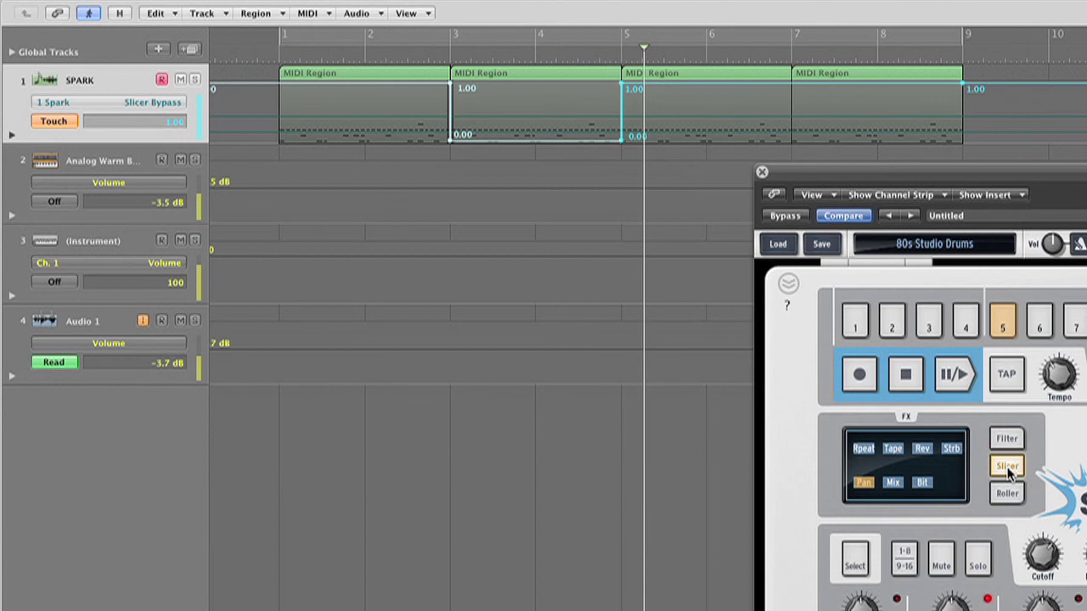
drag(952, 466, 868, 481)
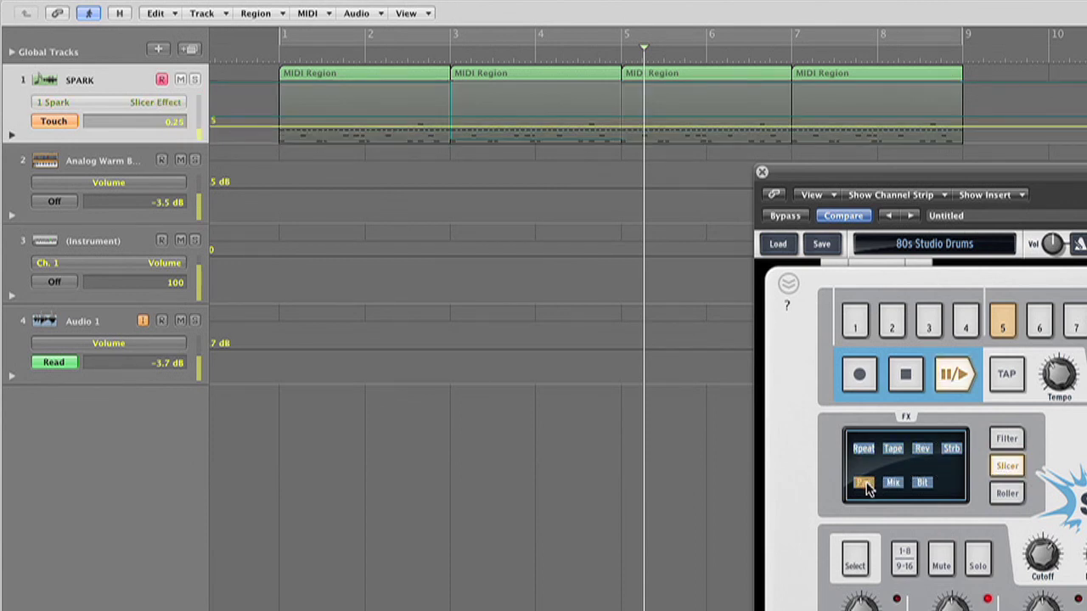
click(866, 485)
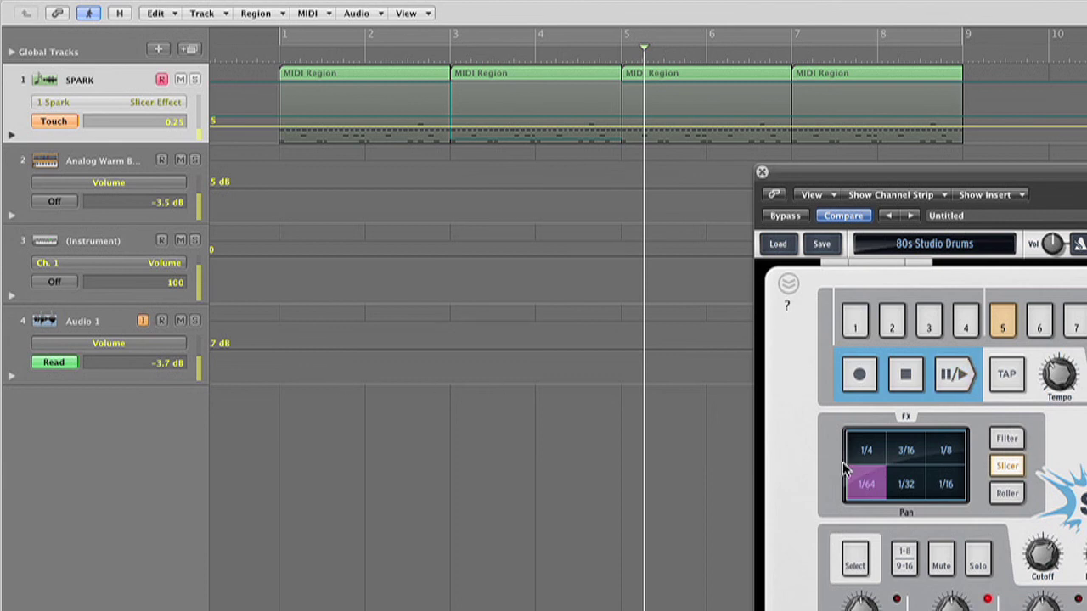
click(859, 452)
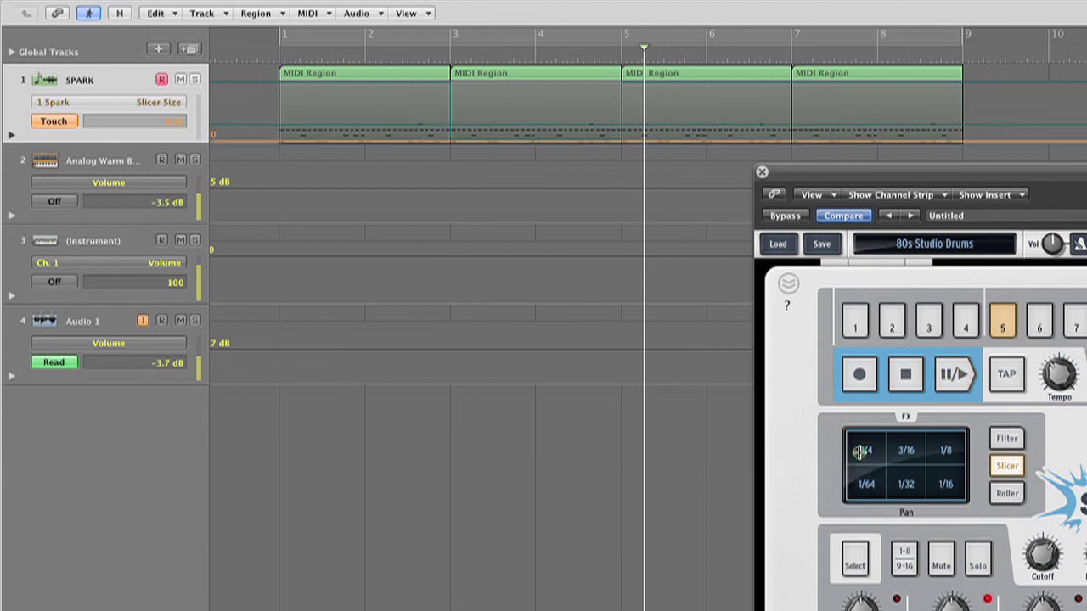
- Redisplay the Slicer Bypass automation and play the 1/4 Pan section until past bar 5
click(160, 103)
click(250, 289)
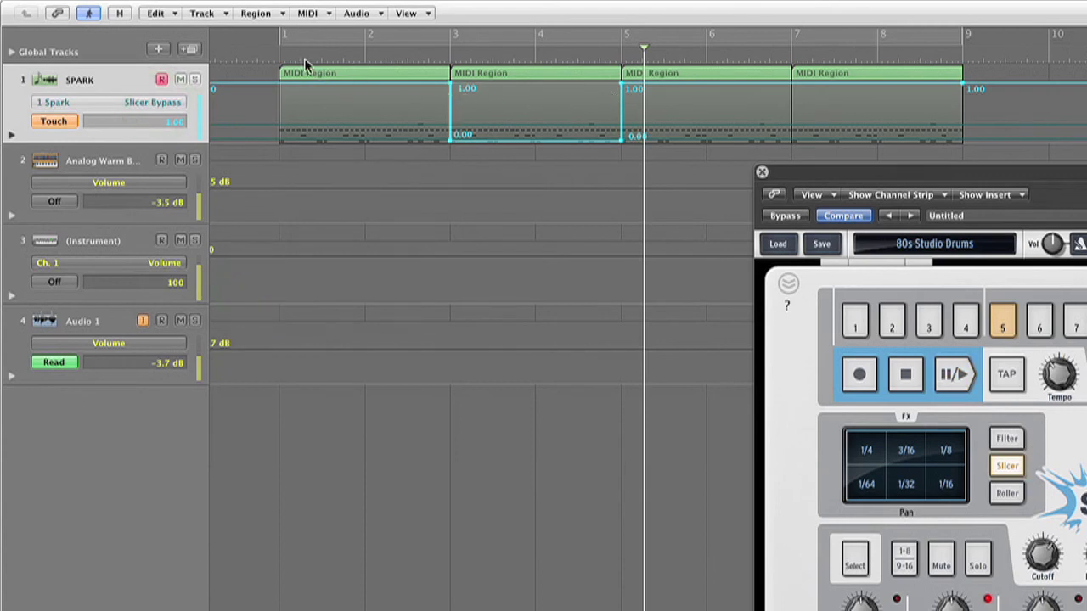
key(space)
key(space)
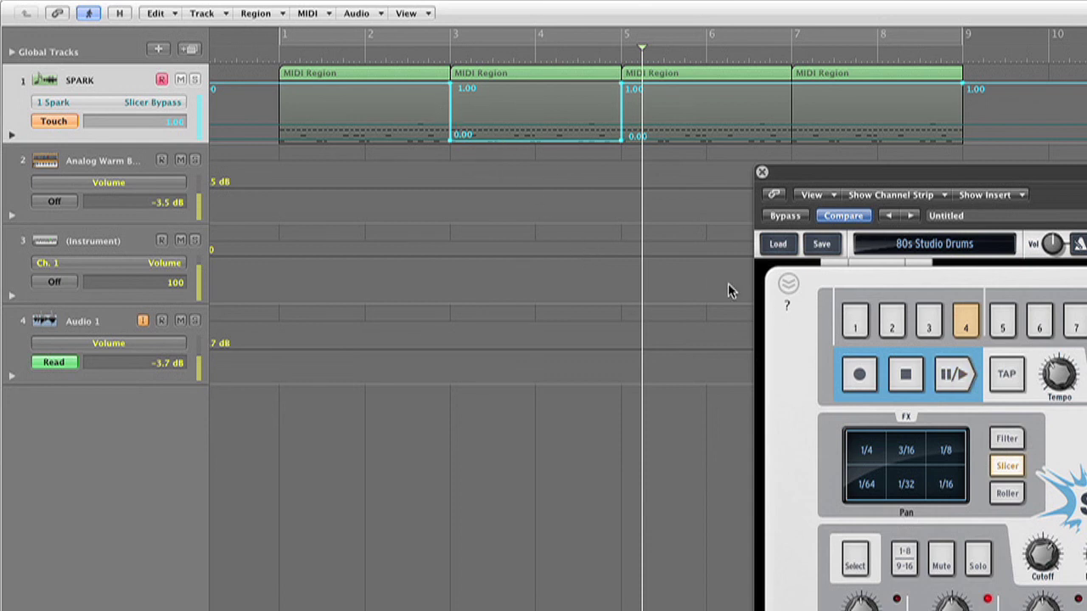
- Switch the slicer to the Repeat mixed effect and set its size to 1
click(1009, 469)
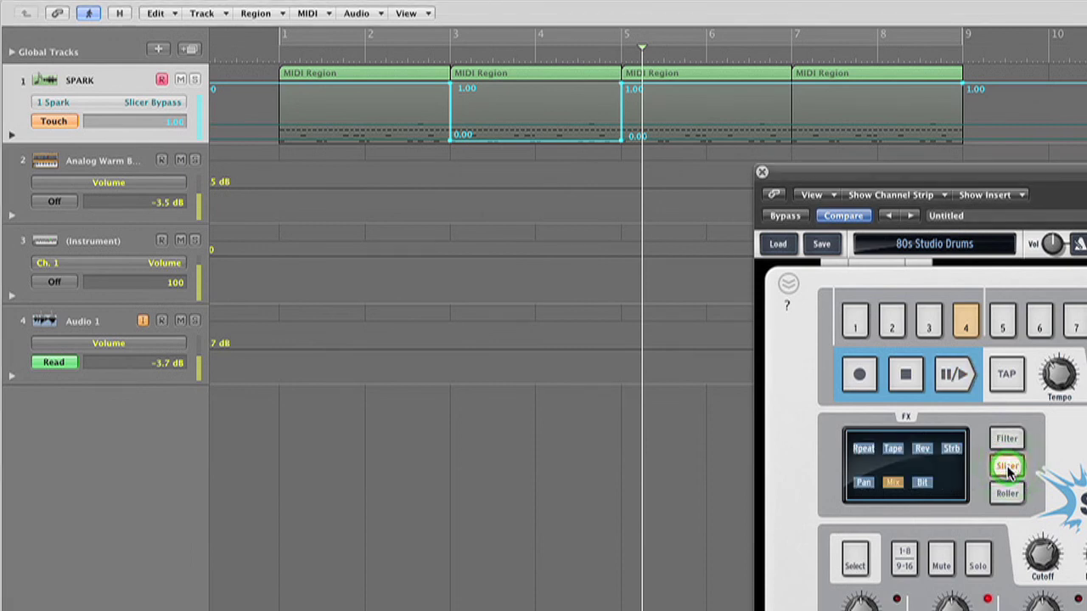
click(896, 481)
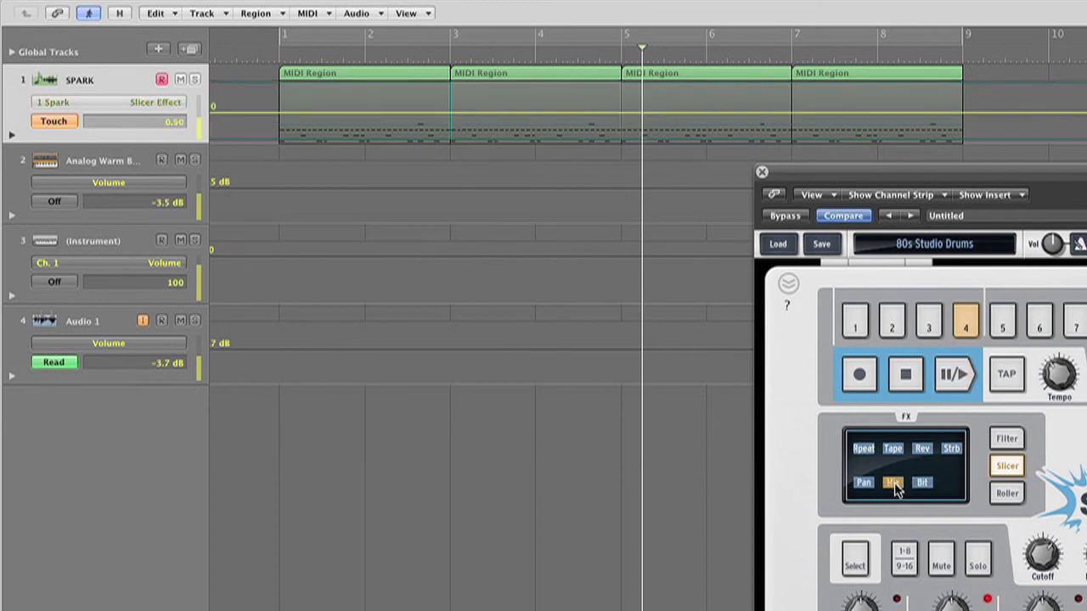
mouse_move(894, 485)
mouse_down()
mouse_move(912, 486)
mouse_move(896, 486)
mouse_up()
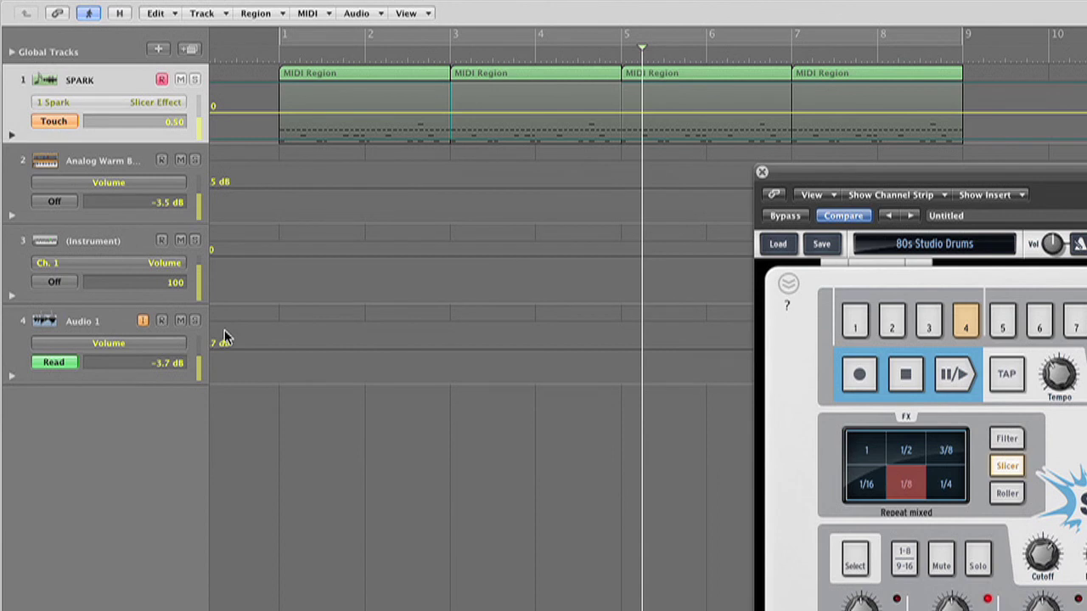
click(870, 452)
- Redisplay the Slicer Bypass automation and play the size 1 Repeat mixed section from bar 1 to past bar 5
click(151, 101)
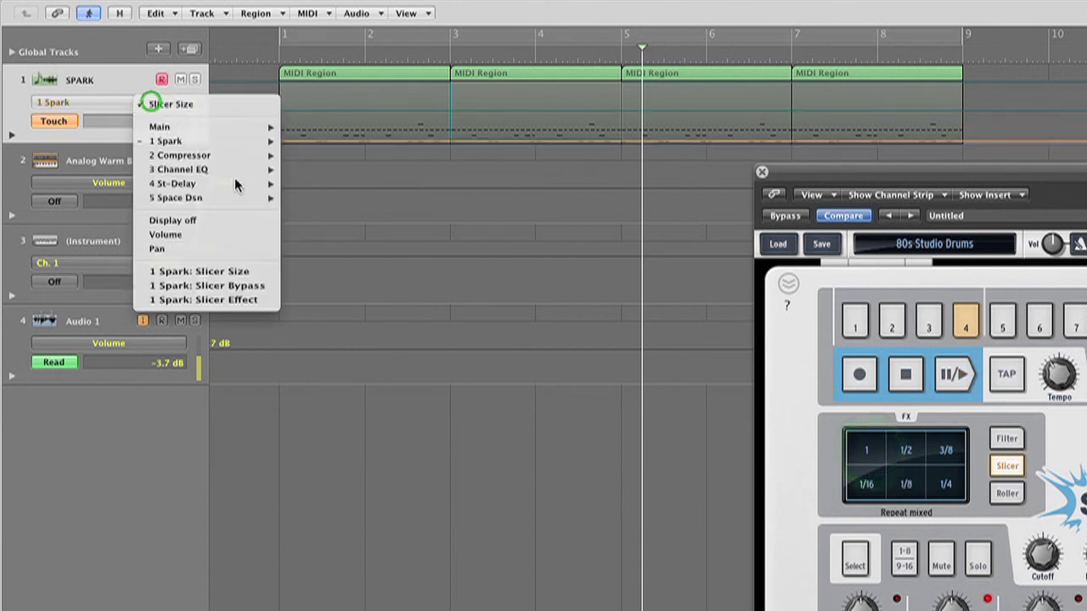
click(236, 283)
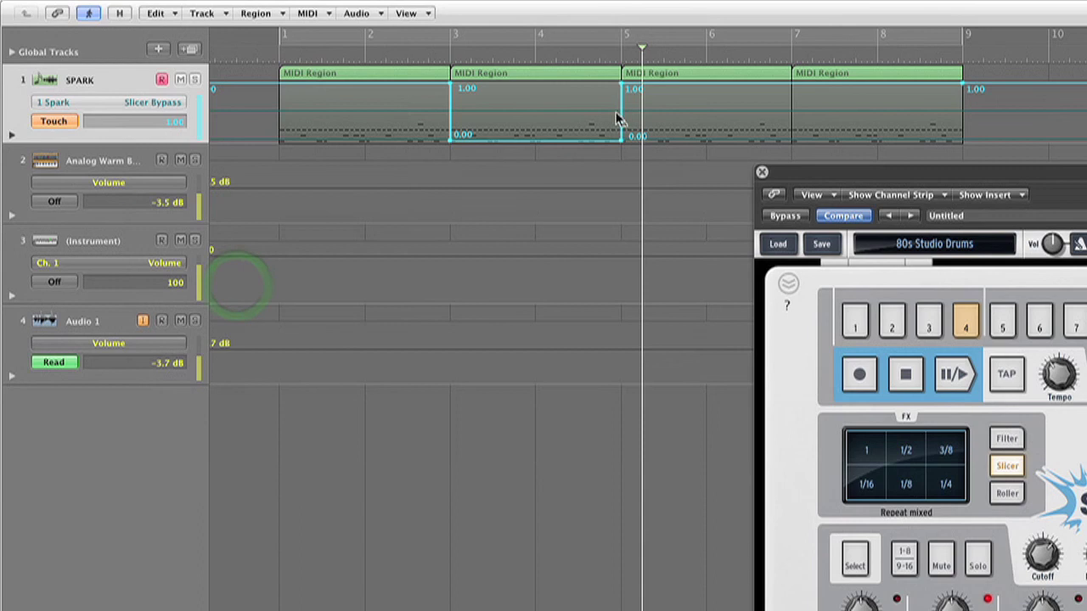
double_click(279, 57)
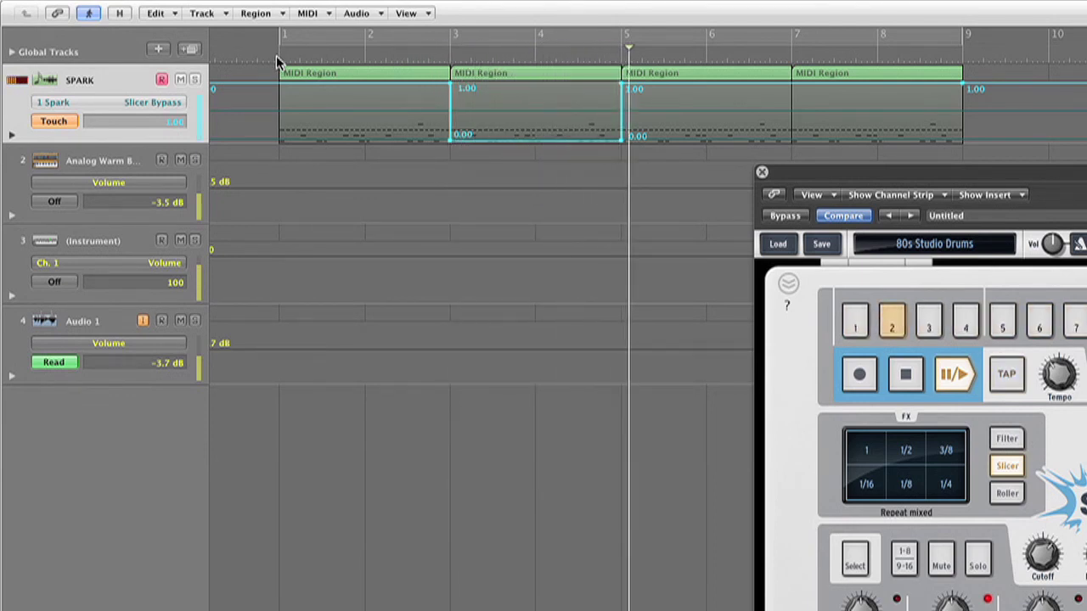
- Set the Repeat mixed size to 1/8 and play SPARK with Slicer Bypass displayed from just before bar 1 to past bar 5
click(906, 484)
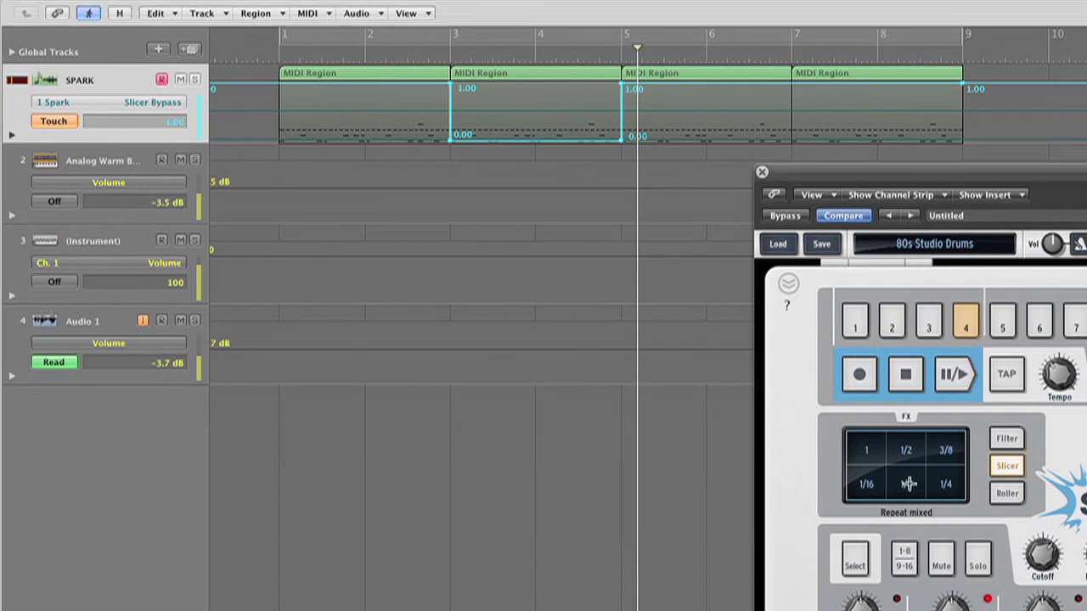
click(169, 103)
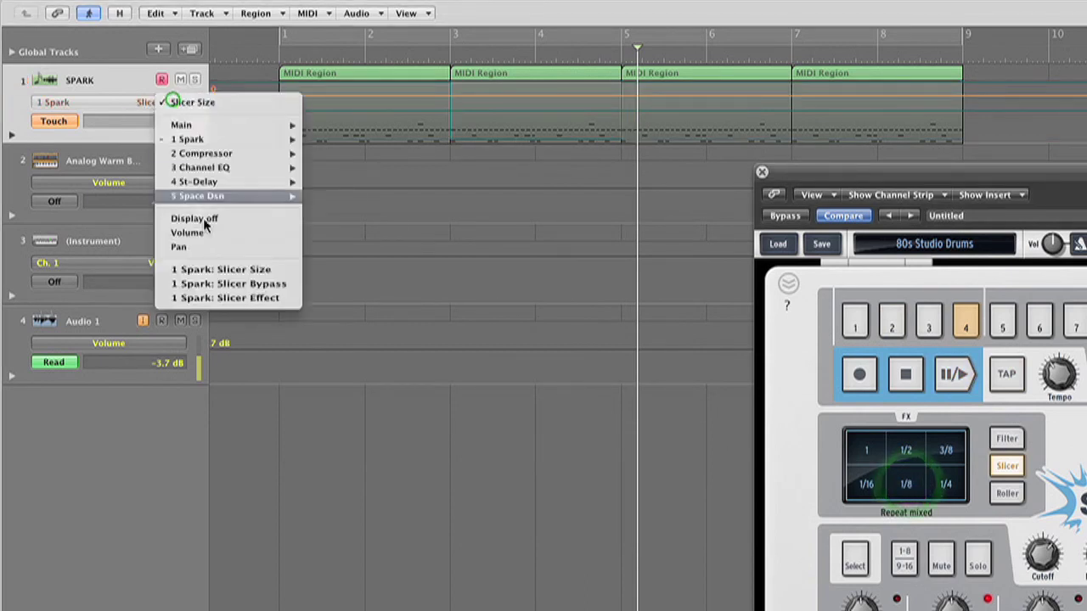
click(242, 287)
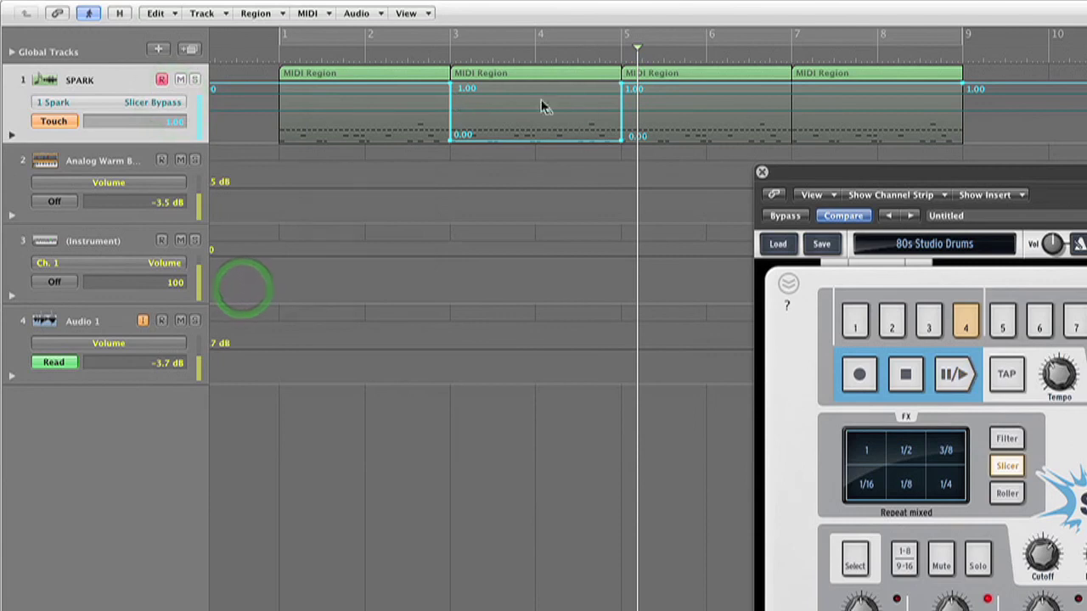
click(271, 51)
click(272, 51)
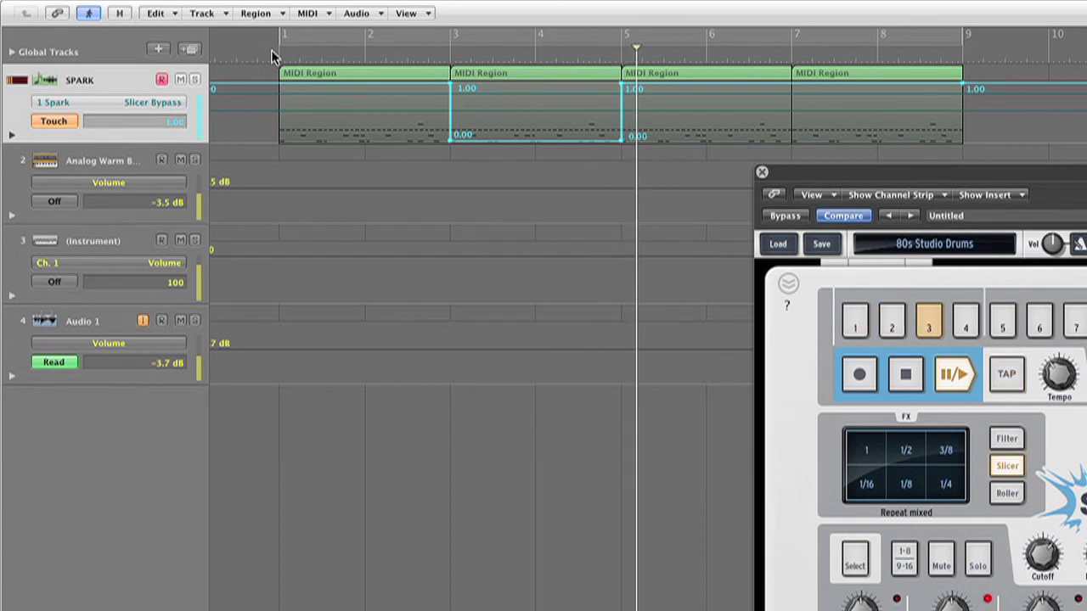
- Switch the slicer to the Bit Crusher effect and set it to 2bits
click(1006, 467)
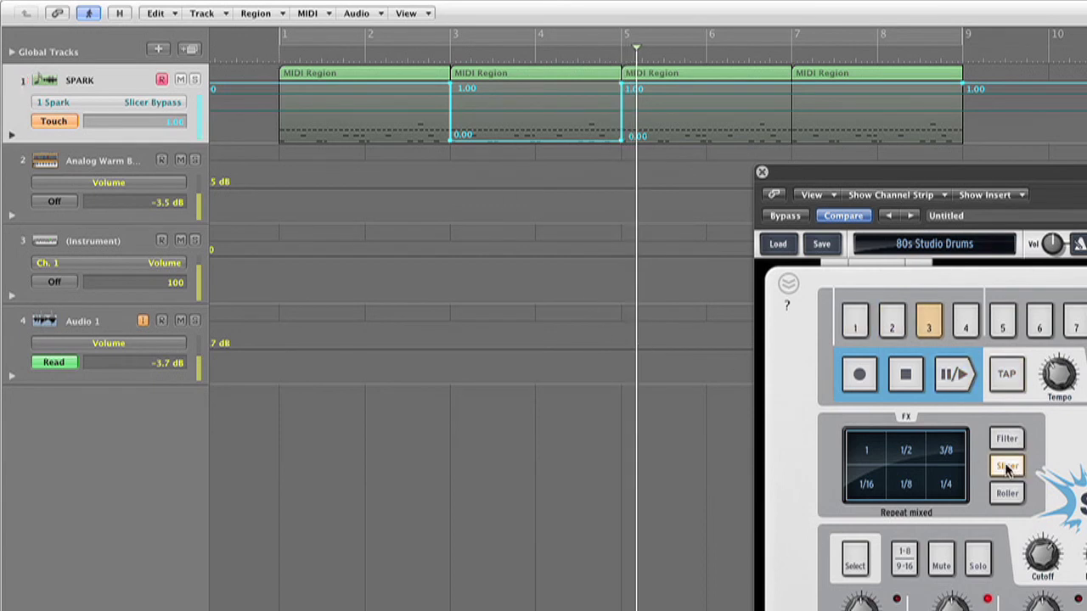
click(1006, 468)
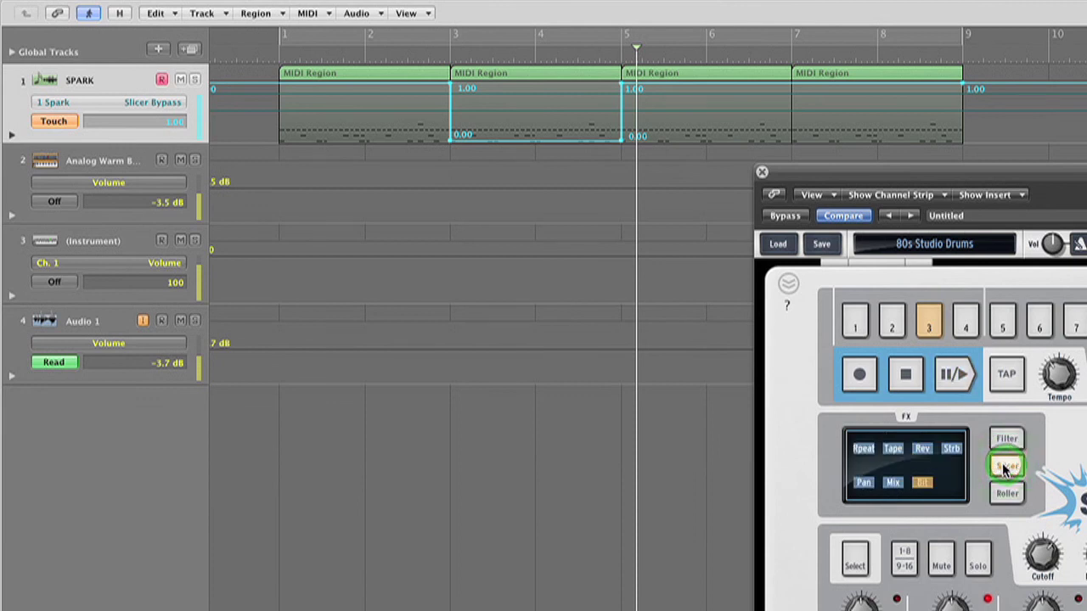
mouse_move(931, 480)
mouse_down()
mouse_move(885, 484)
mouse_move(905, 449)
mouse_move(928, 486)
mouse_up()
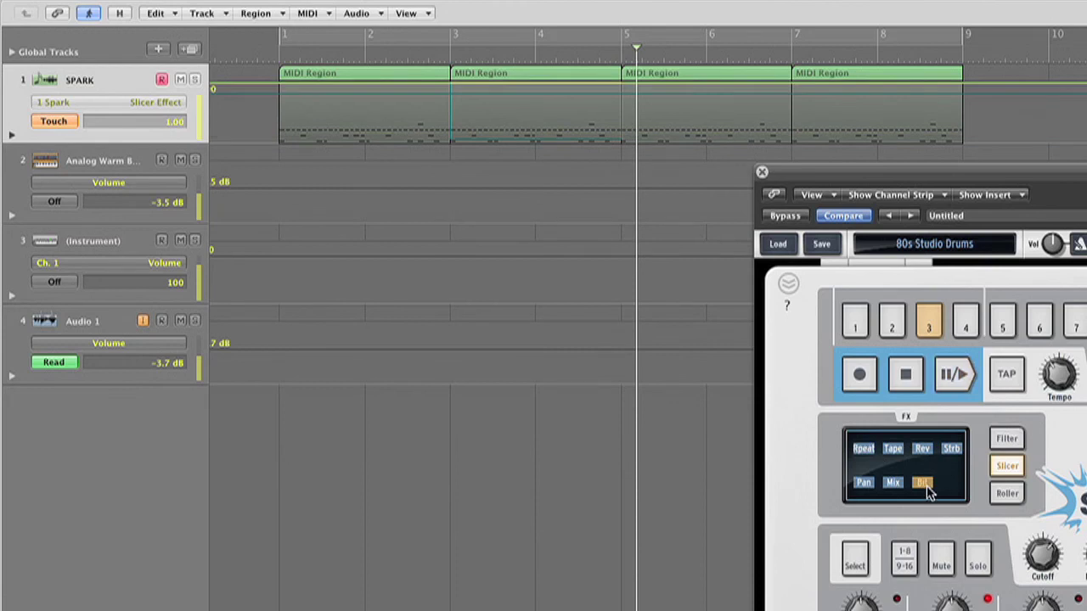
click(927, 486)
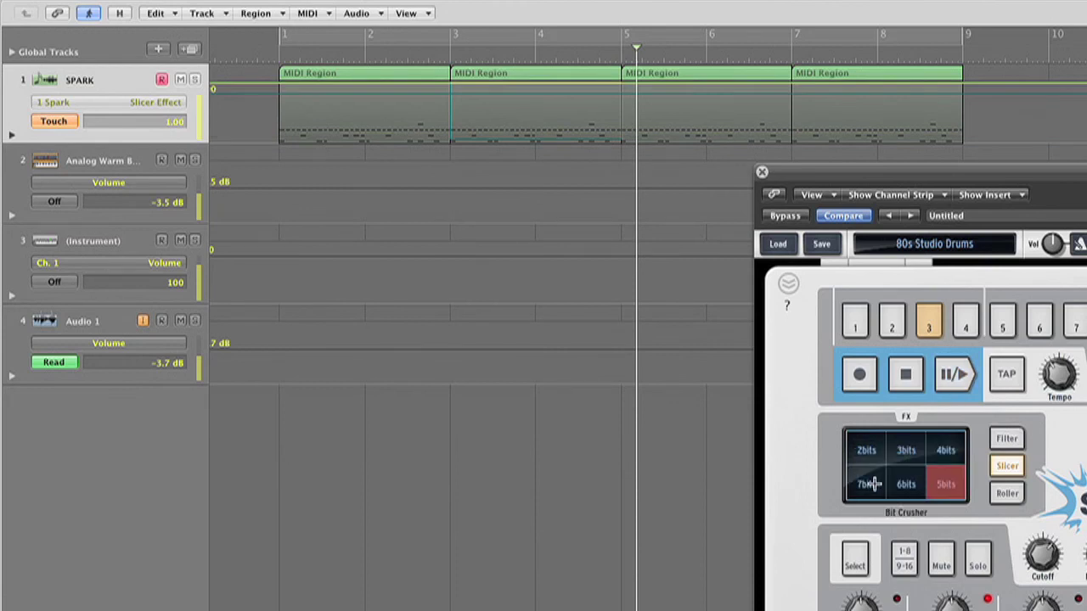
drag(867, 450, 899, 461)
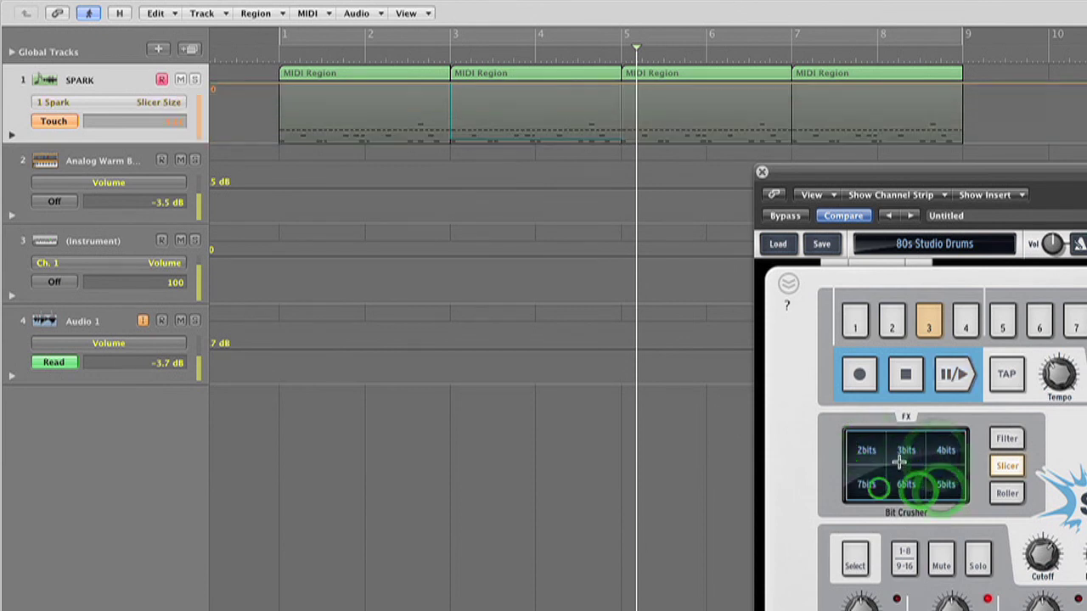
- Redisplay the Slicer Bypass automation and play the 2bits Bit Crusher section from just before bar 1 to past bar 5
click(144, 103)
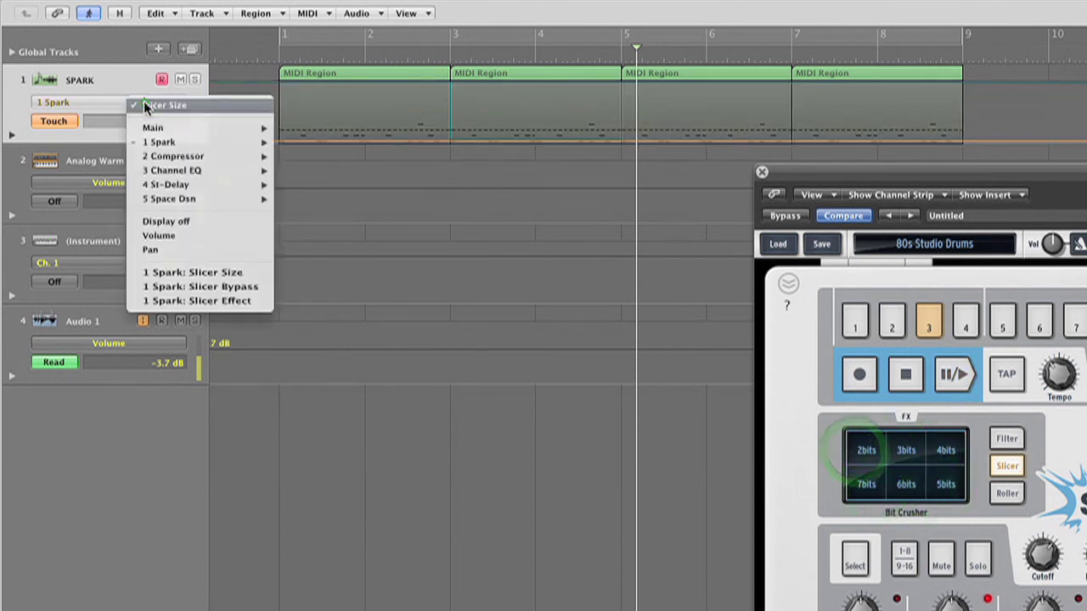
click(237, 284)
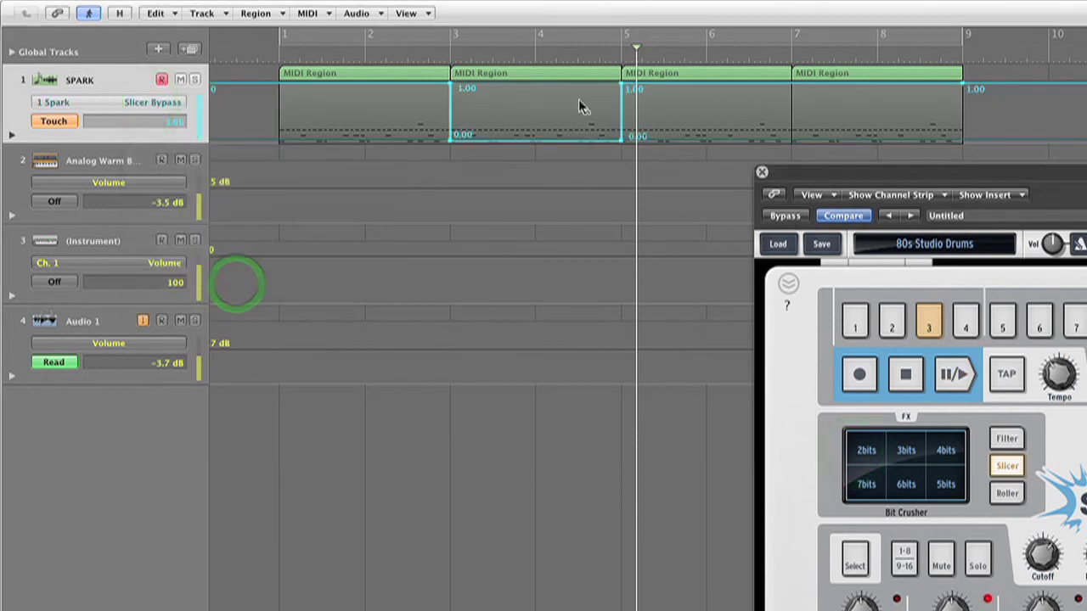
click(266, 54)
key(space)
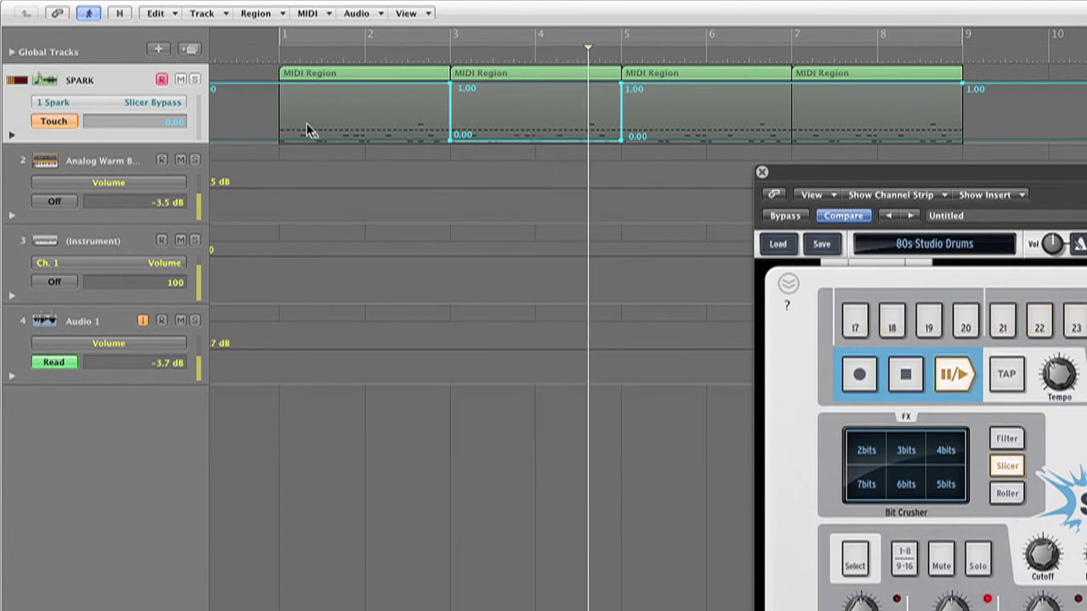
key(space)
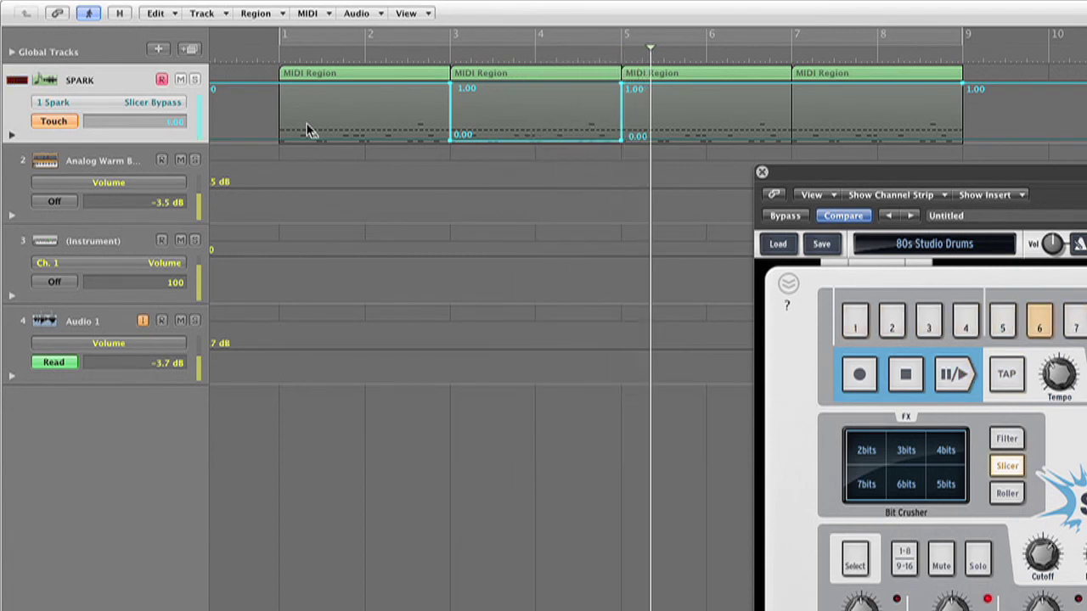
key(space)
key(space)
key(space)
key(space)
- View Spark's instrument section and project library, and exit the library
click(980, 167)
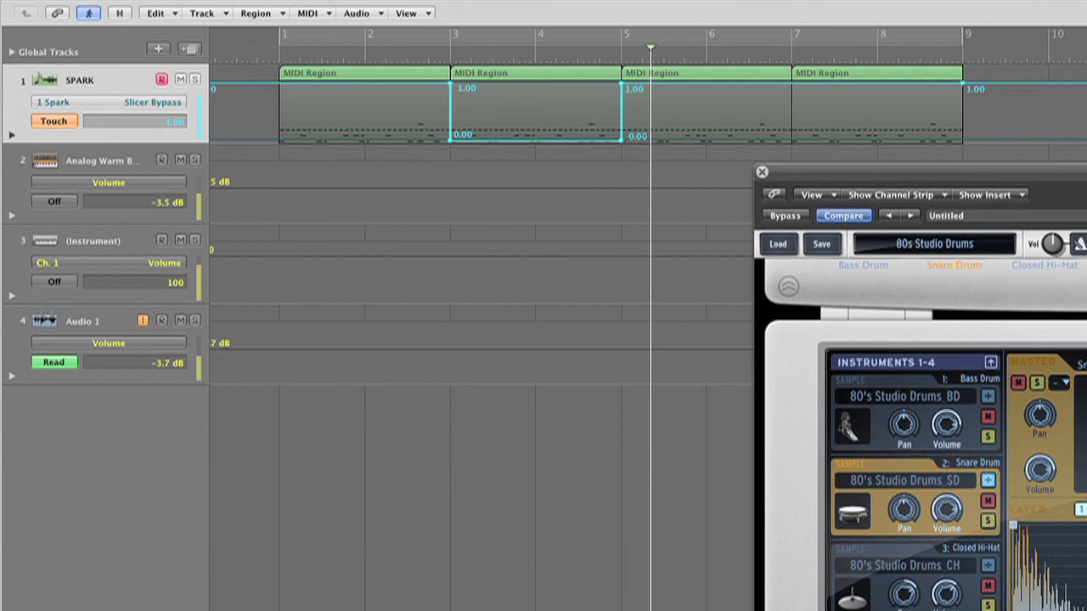
click(1076, 475)
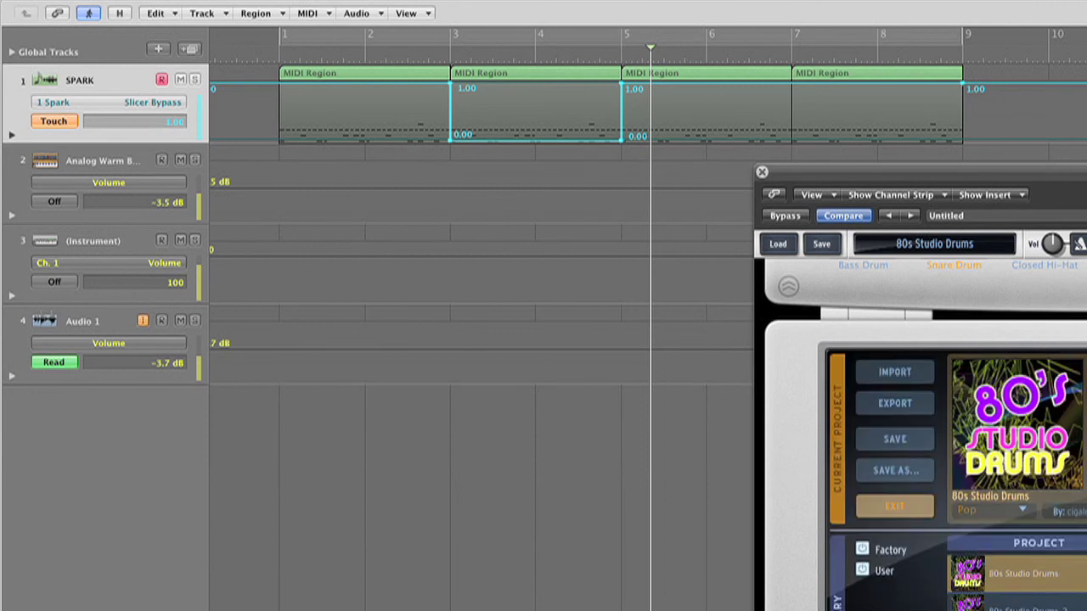
click(894, 506)
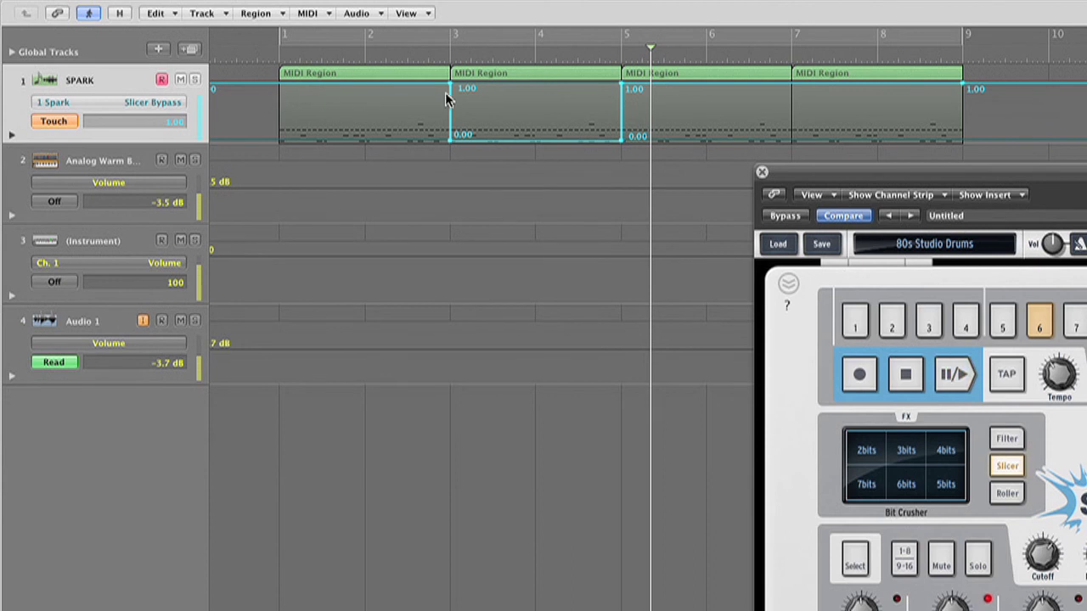